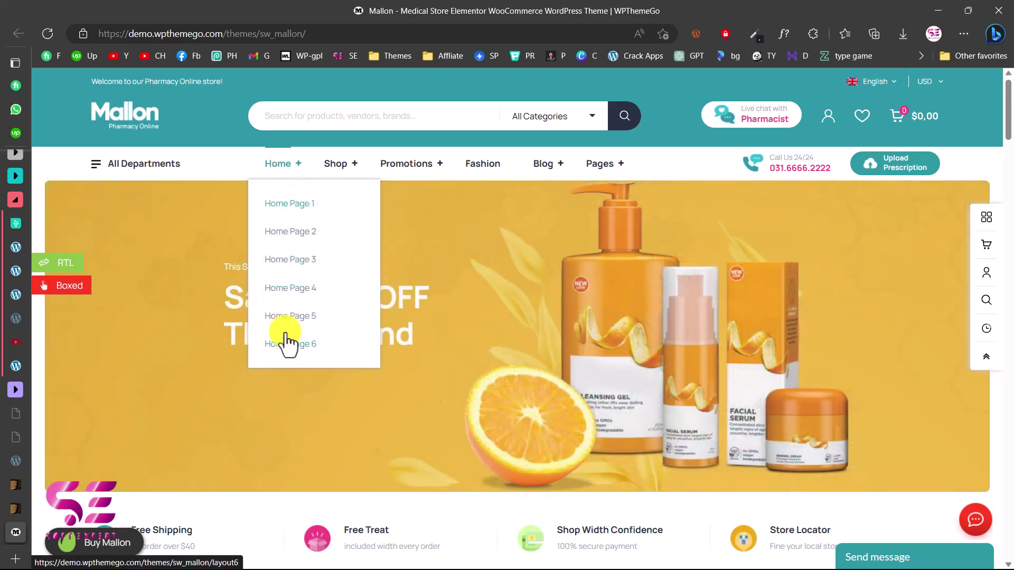
- Examine the Mallon demo's Shop, Promotions and Pages submenus and advance the homepage banner to its next slide
mouse_move(346, 158)
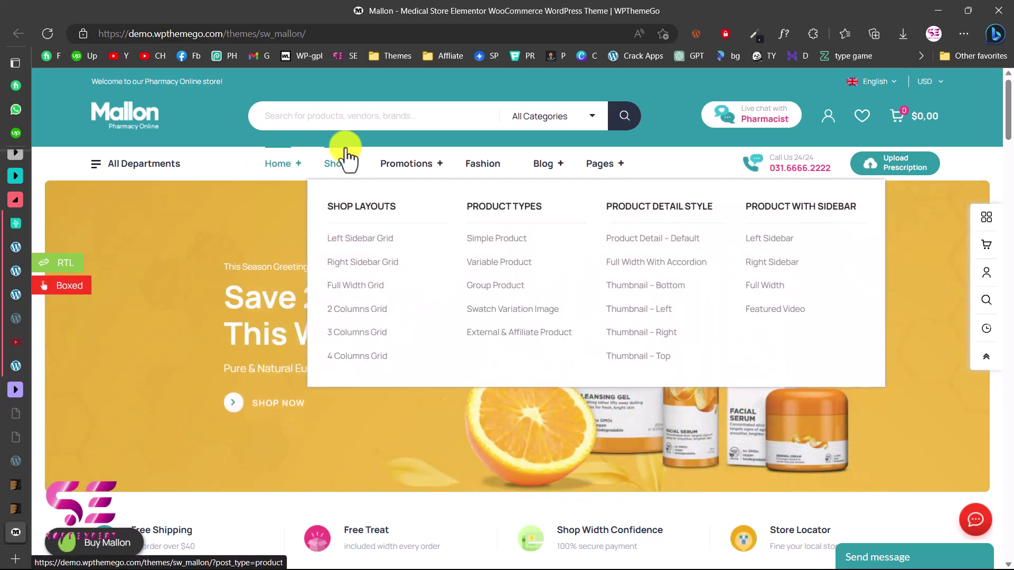
mouse_move(400, 163)
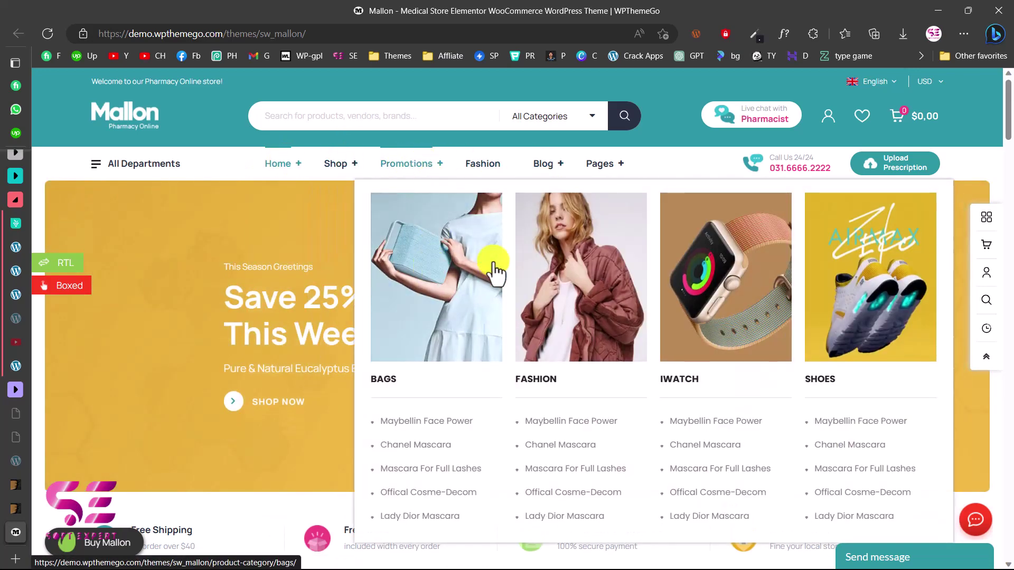
mouse_move(596, 167)
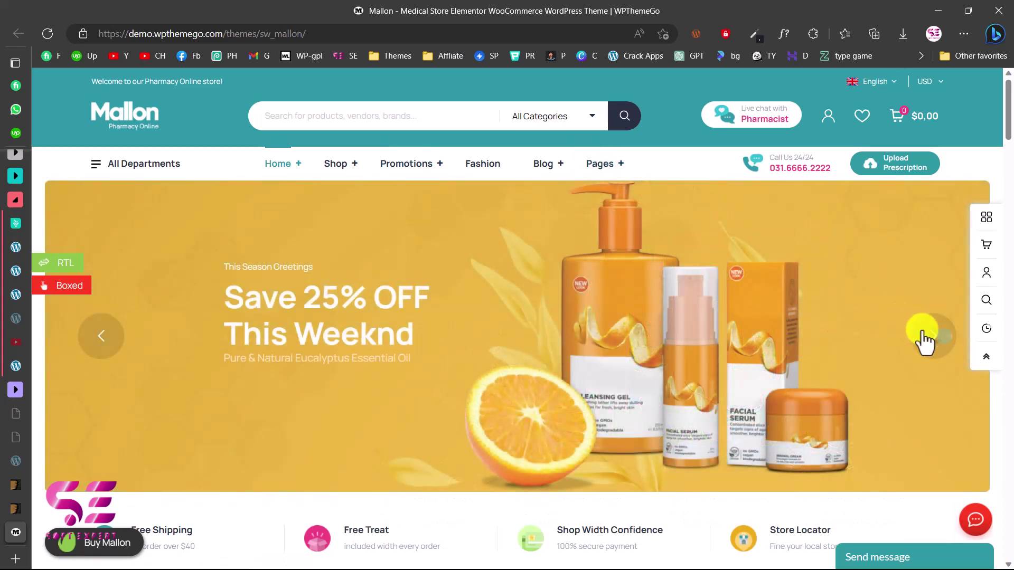
click(930, 338)
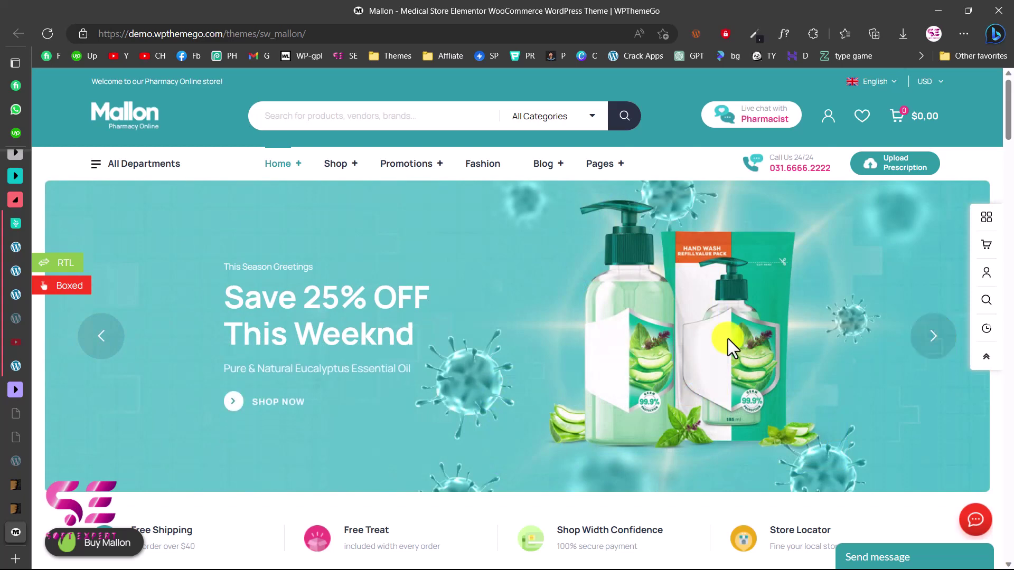
- Advance the Deal of the day carousel and view the Pack Of 50 Disposable Face Masks in Quick View, closing it again
scroll(727, 338, down, 3)
scroll(728, 338, down, 3)
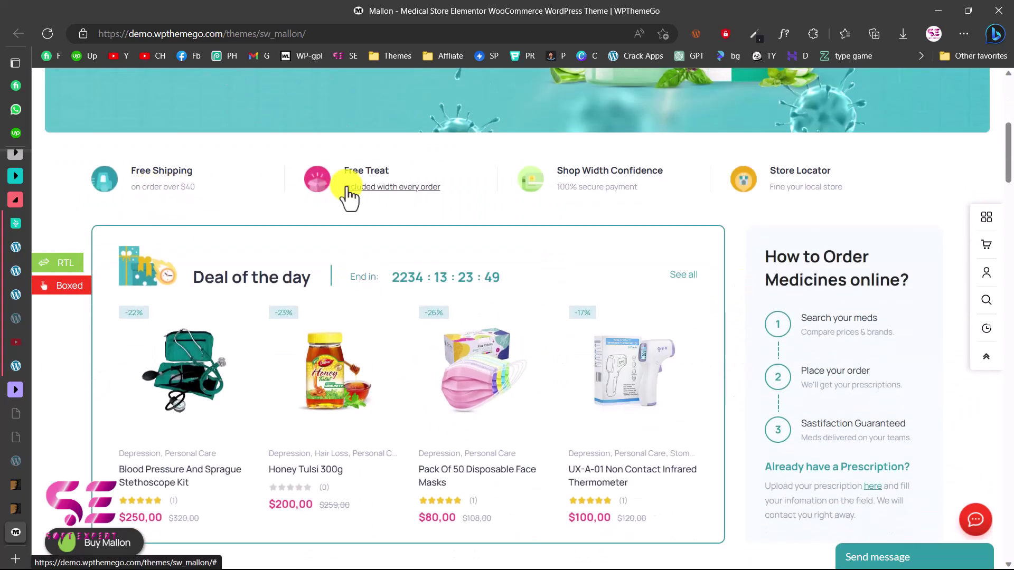
scroll(597, 196, down, 1)
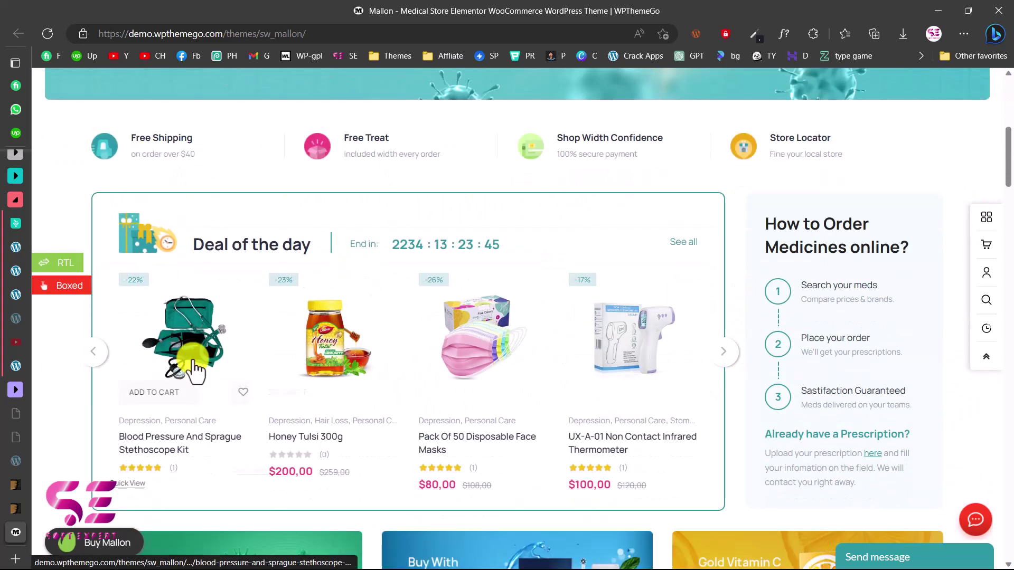
click(724, 353)
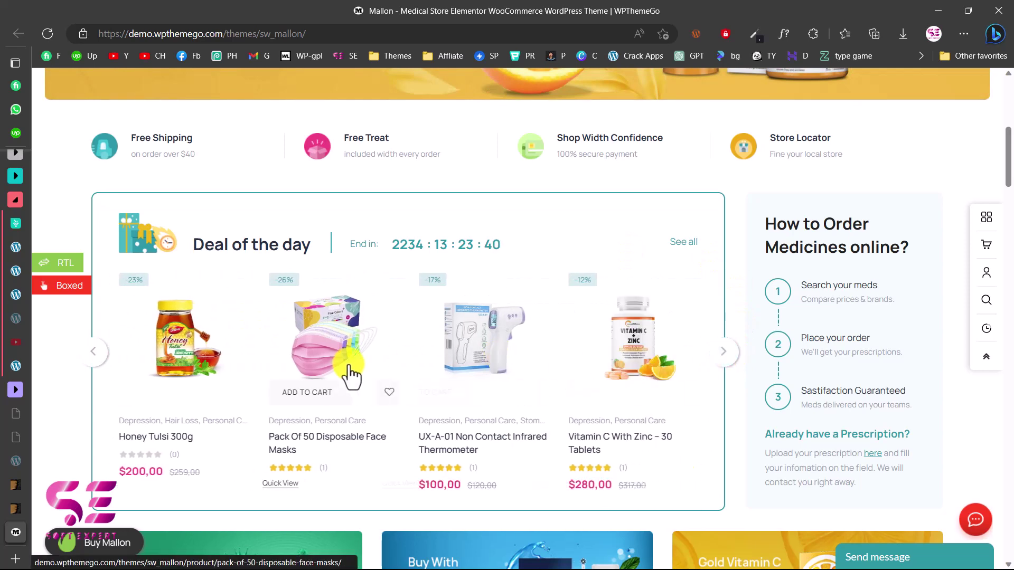
click(277, 483)
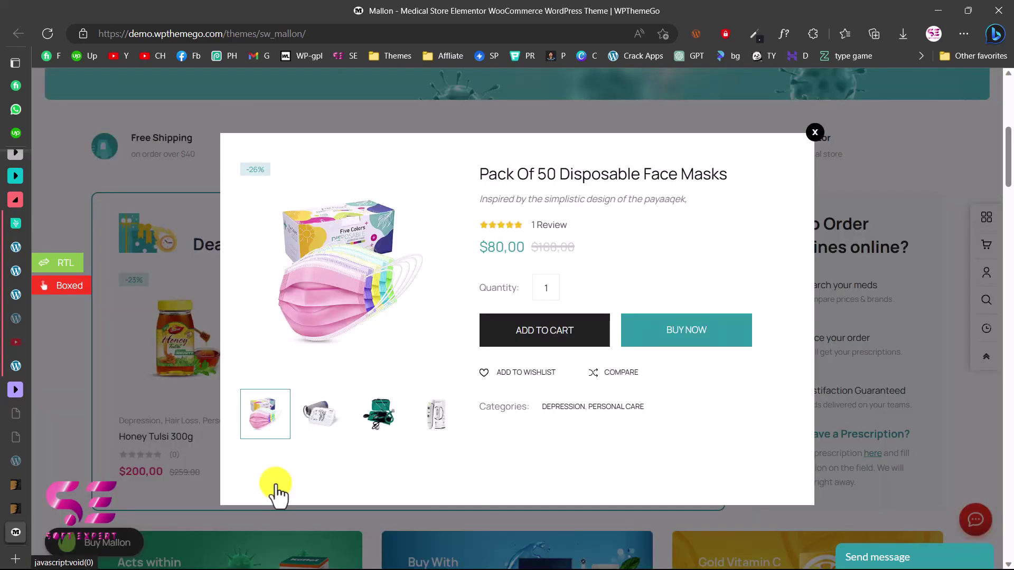
click(813, 134)
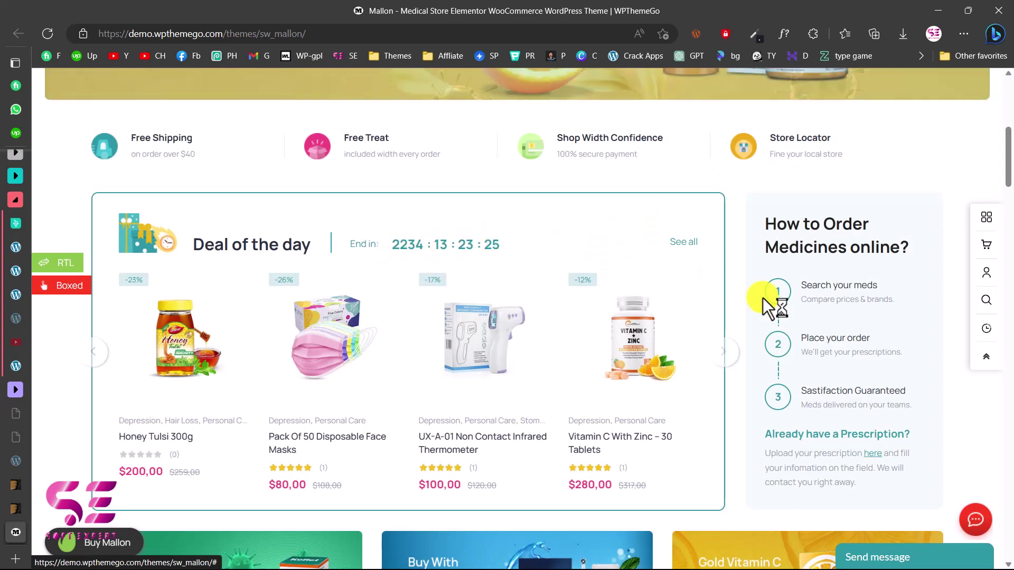
- Examine the rest of the demo homepage from the promotional banners to the footer, including another slide in Latest Medicine News
scroll(856, 378, down, 6)
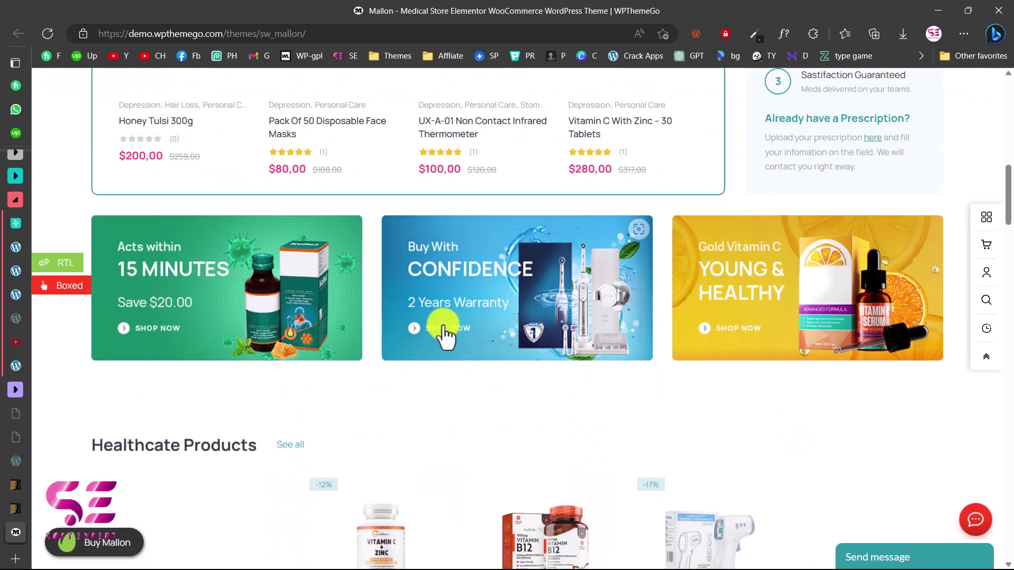
scroll(765, 317, down, 1)
scroll(737, 304, down, 3)
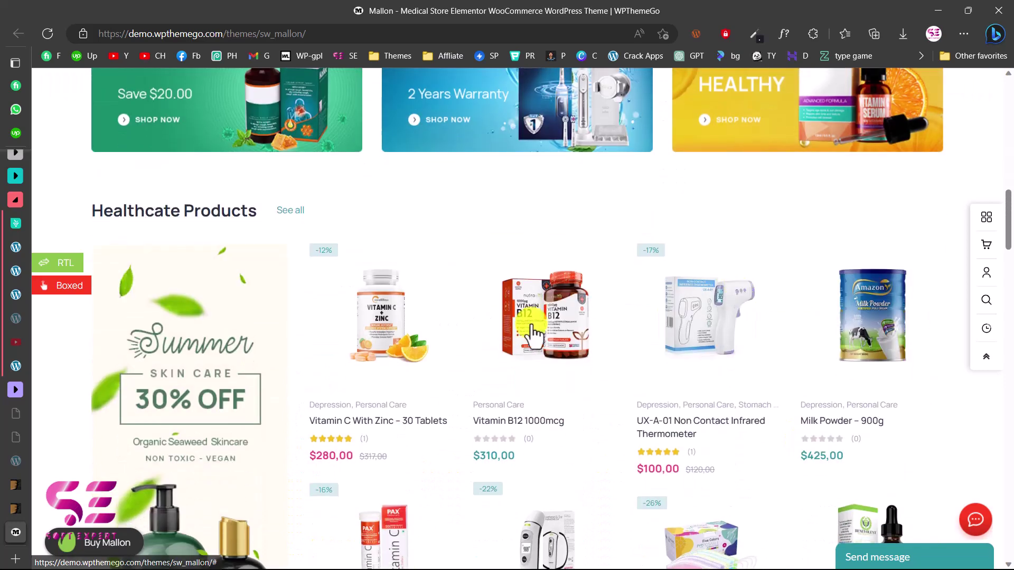
scroll(448, 407, down, 14)
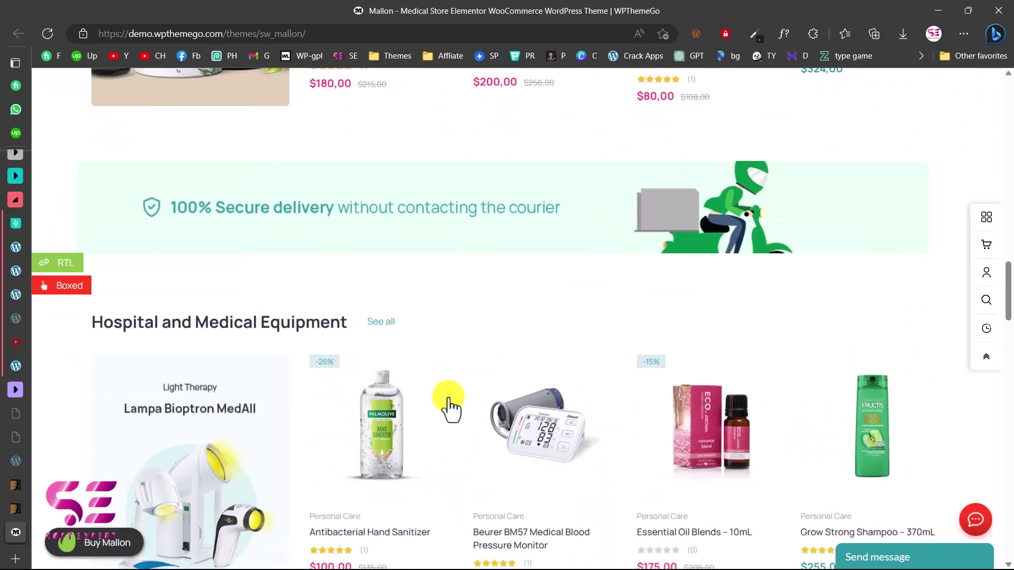
scroll(572, 230, down, 10)
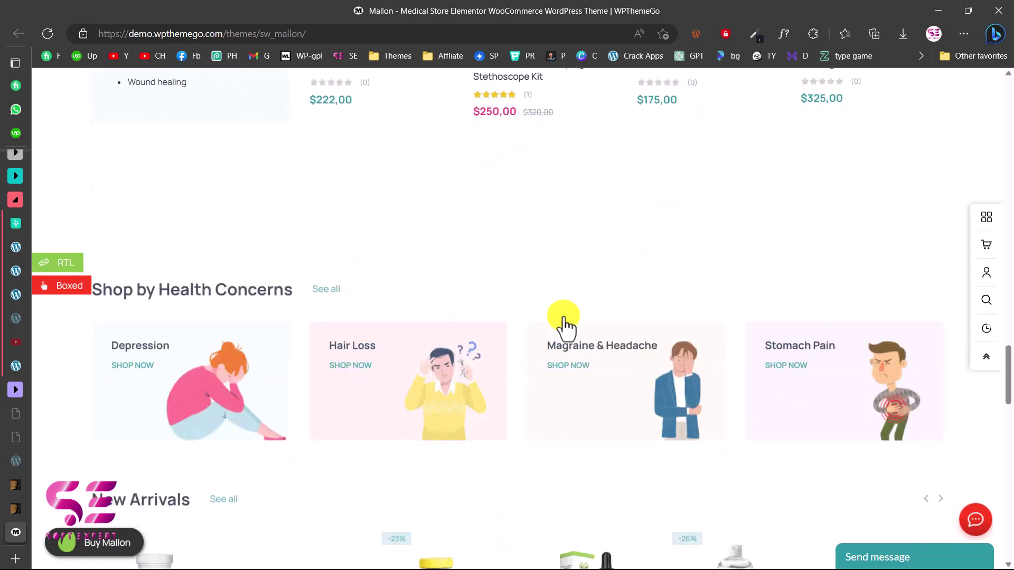
scroll(572, 302, down, 8)
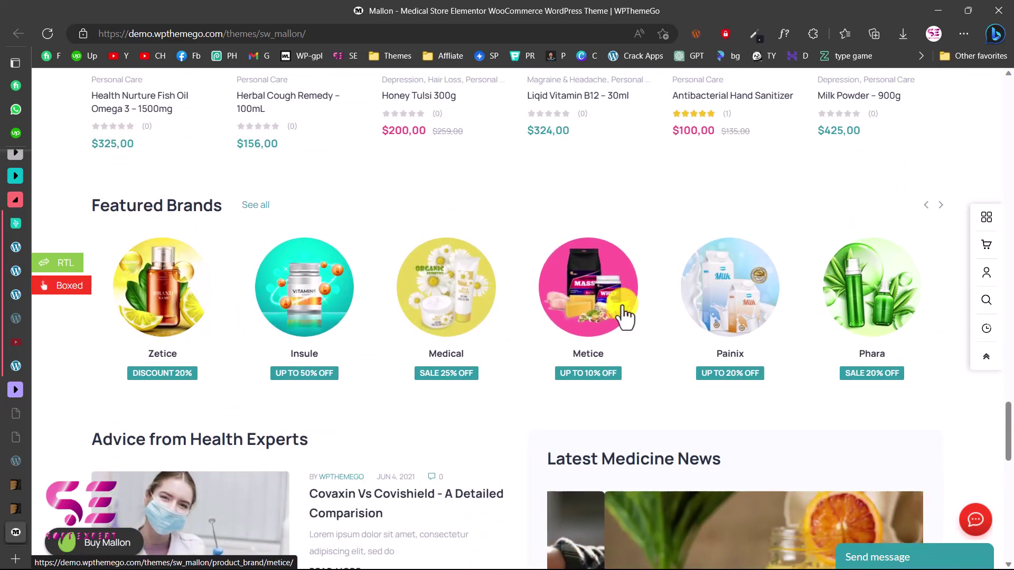
scroll(624, 311, down, 7)
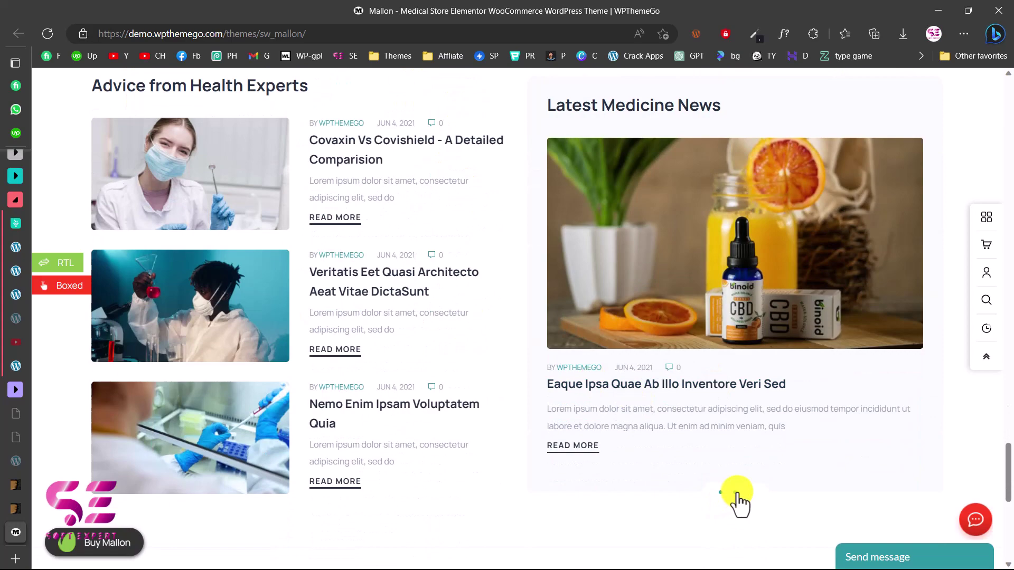
click(735, 493)
scroll(368, 385, down, 9)
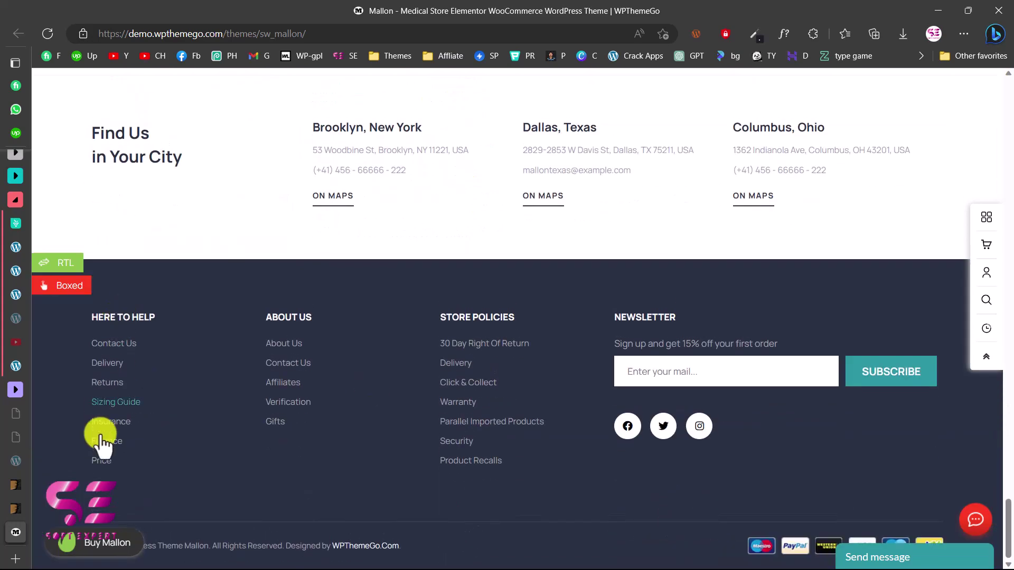
scroll(457, 392, up, 8)
- Close the demo store page and examine the Stunning Homepages designs in the ThemeForest preview, down to Home RTL
key(ctrl+w)
scroll(307, 414, down, 8)
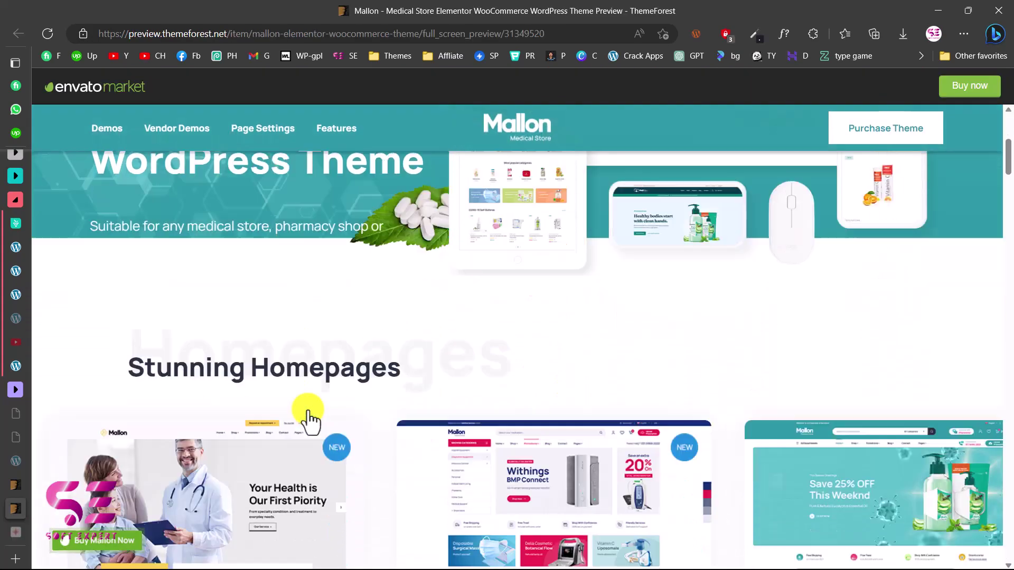
scroll(309, 420, down, 1)
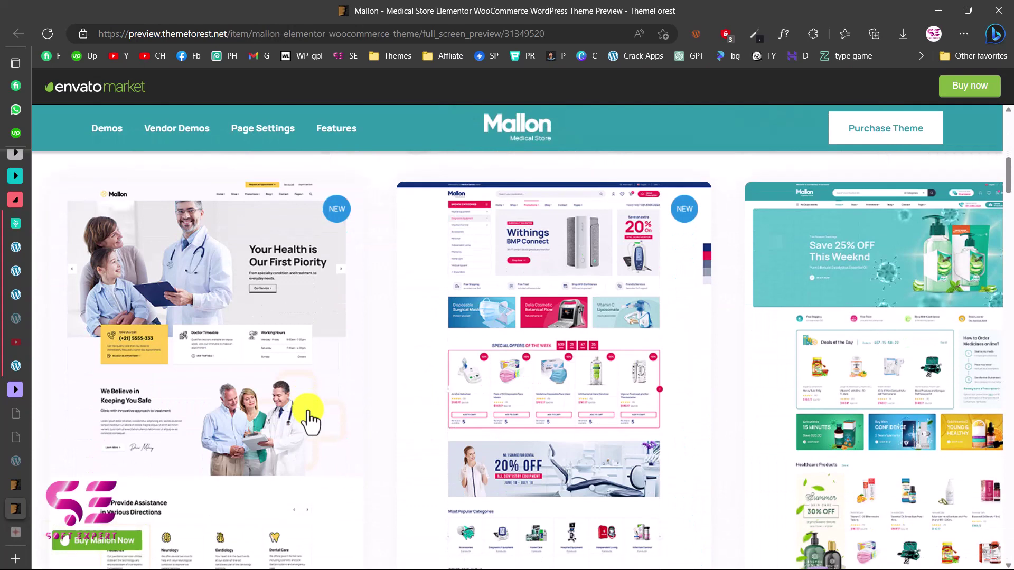
scroll(296, 427, down, 1)
scroll(161, 312, down, 2)
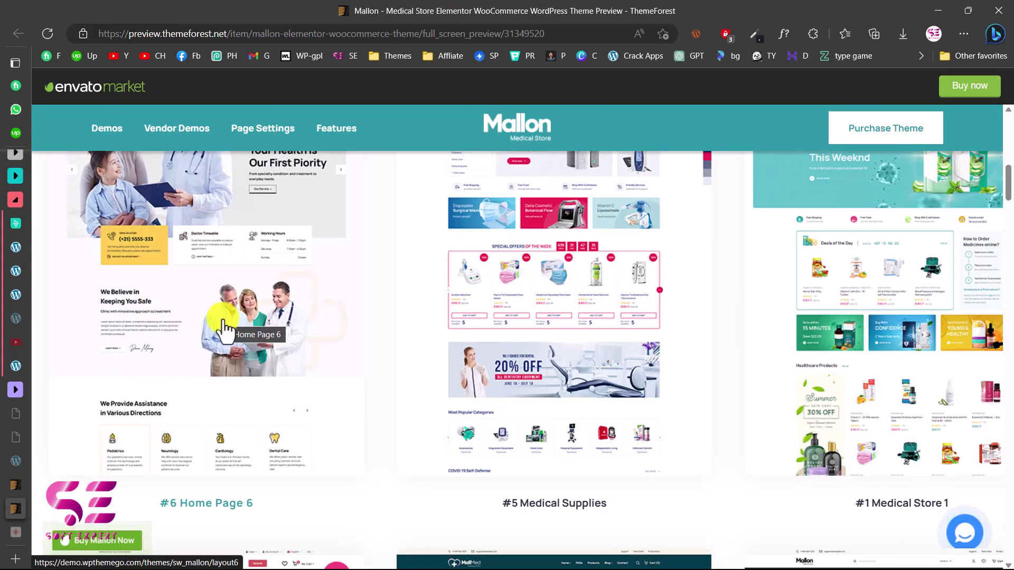
scroll(383, 415, up, 1)
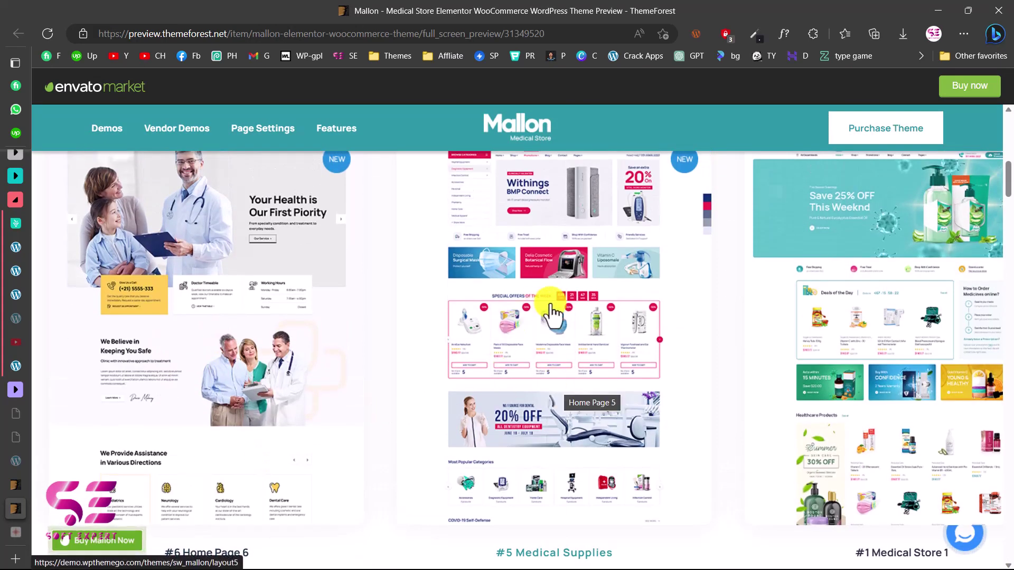
scroll(845, 375, down, 2)
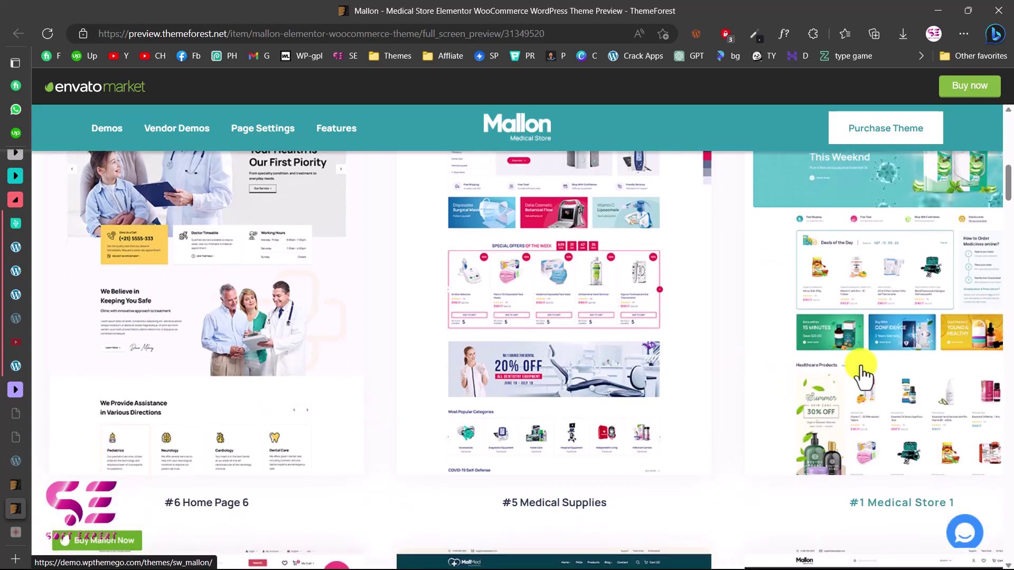
scroll(880, 351, down, 5)
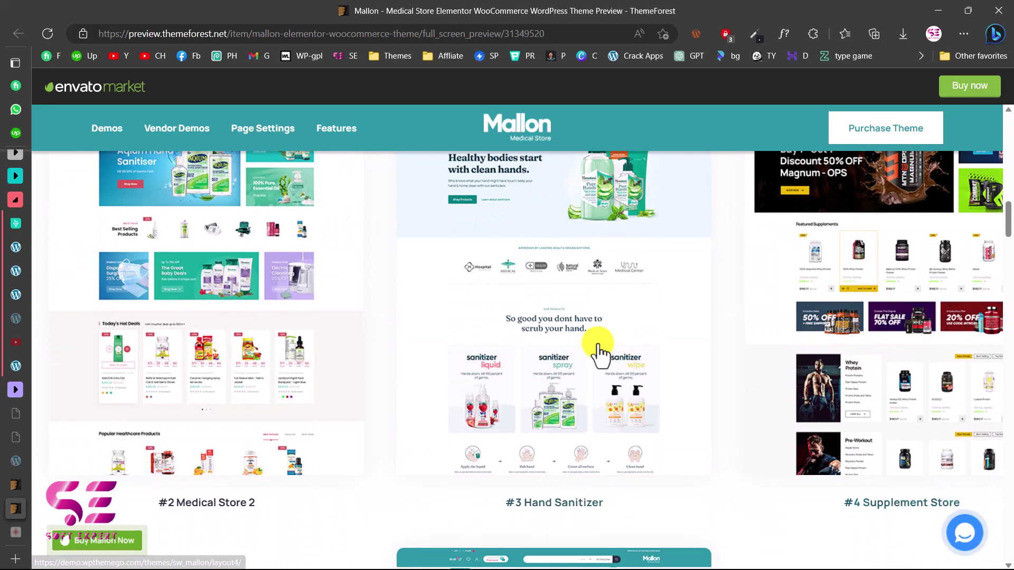
scroll(282, 365, down, 7)
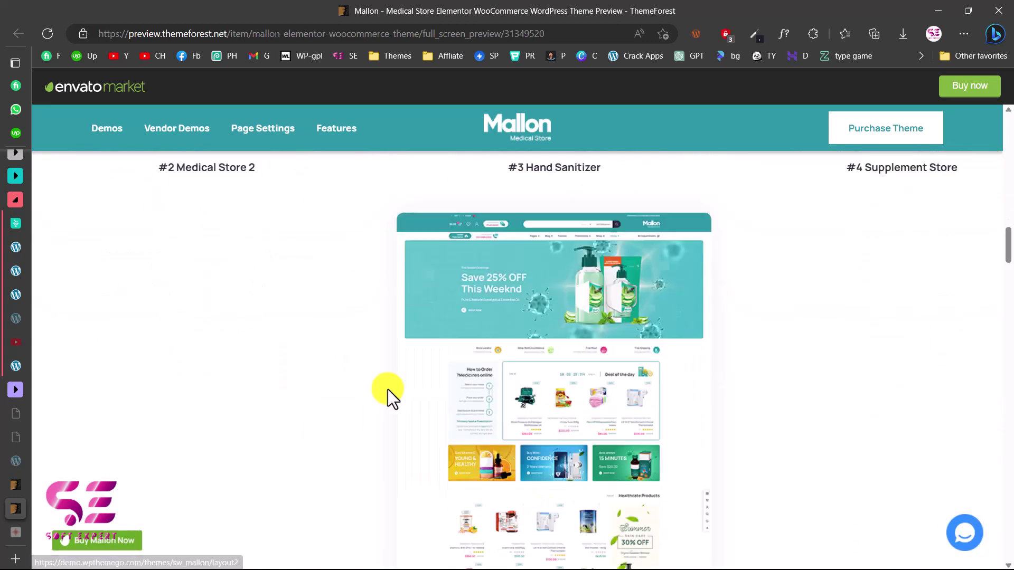
scroll(469, 408, down, 2)
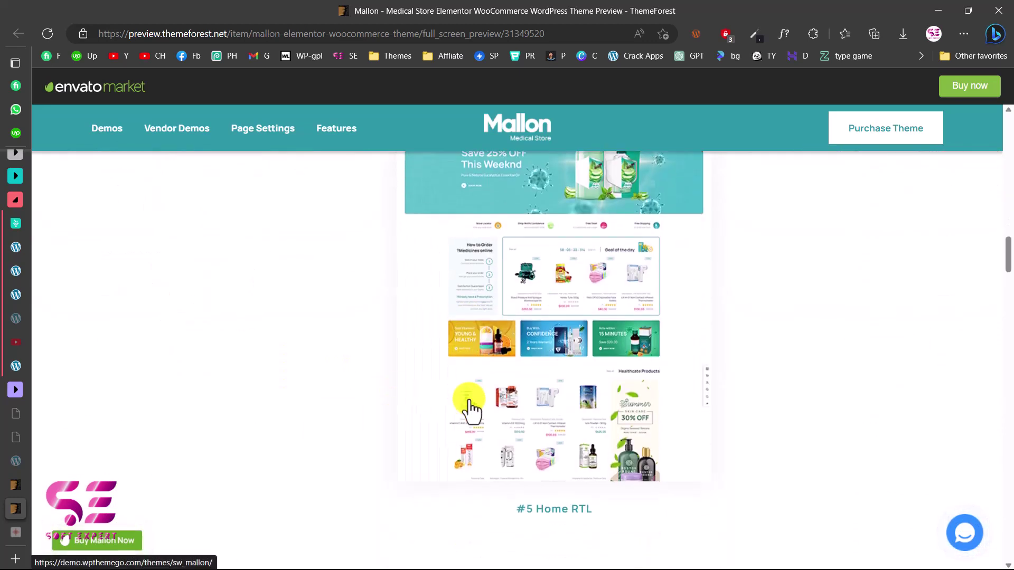
scroll(579, 390, up, 1)
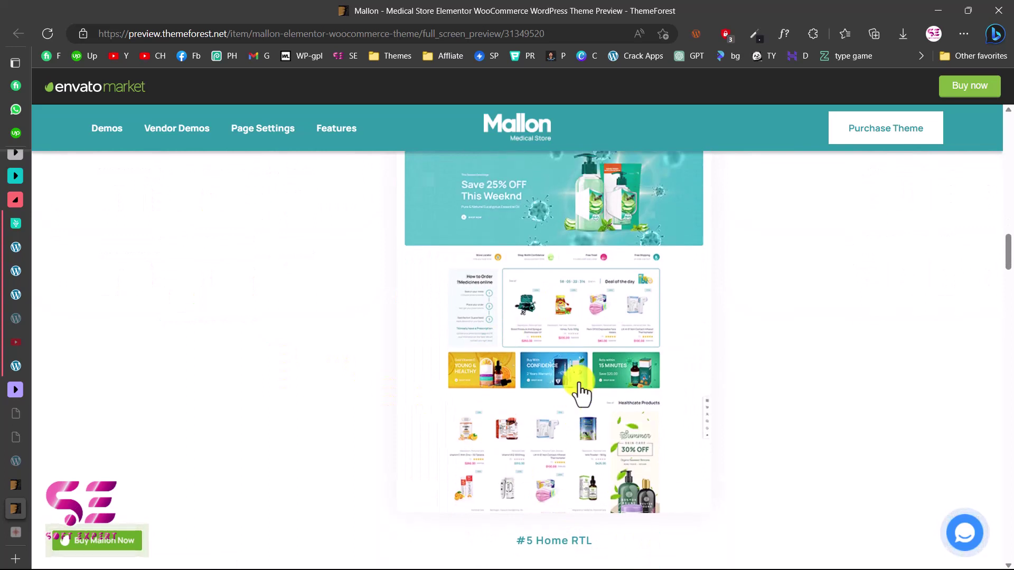
scroll(586, 394, up, 1)
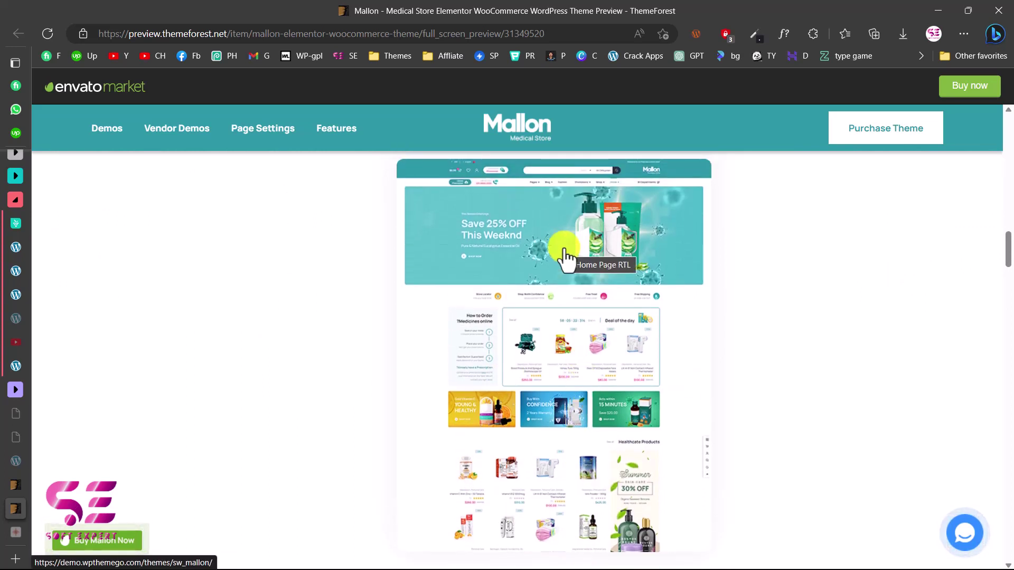
- Review the theme's WooCommerce, Elementor, settings and Multi-Vendor MarketPlace feature sections
scroll(565, 258, down, 10)
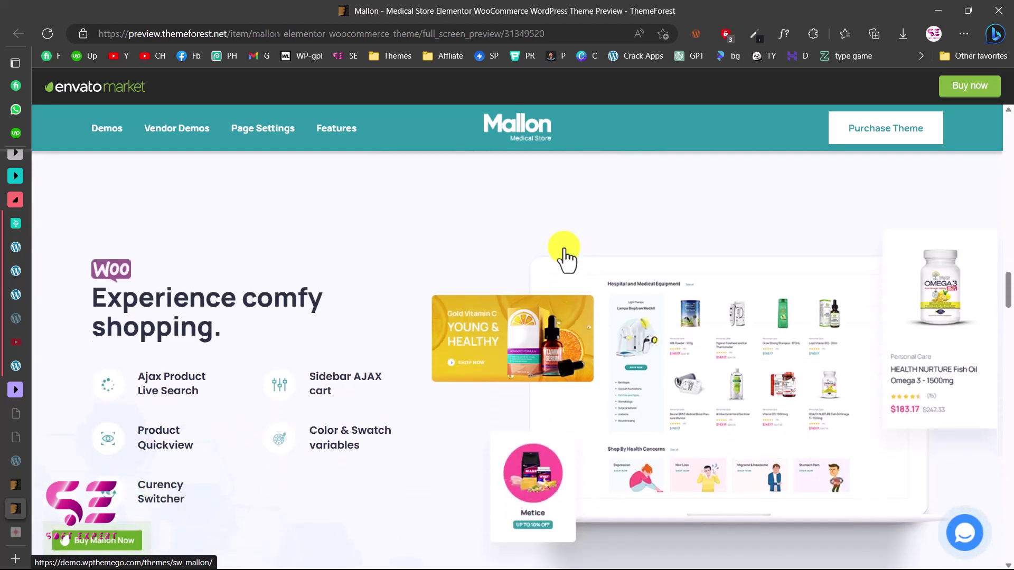
scroll(530, 315, down, 8)
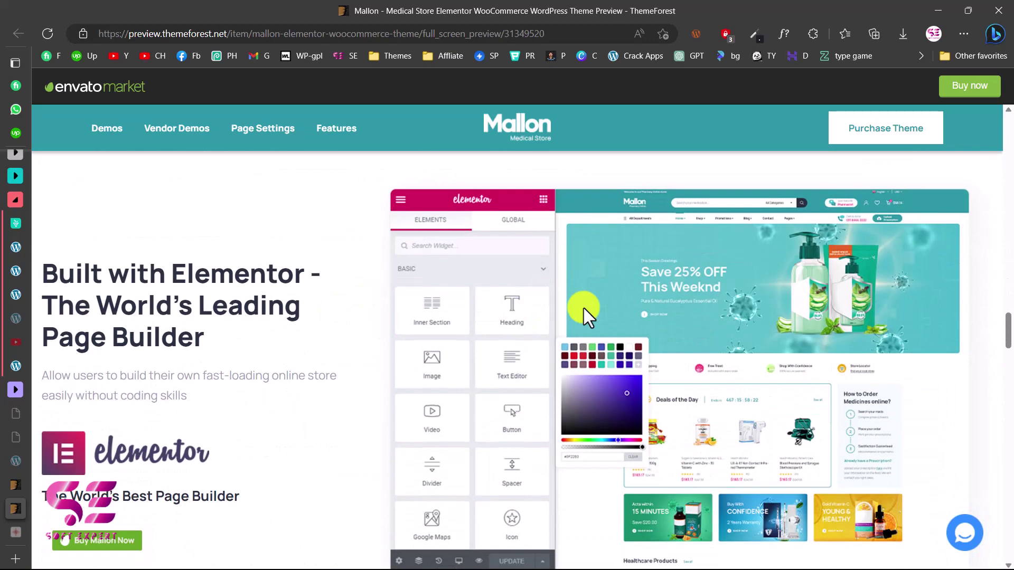
scroll(584, 308, down, 9)
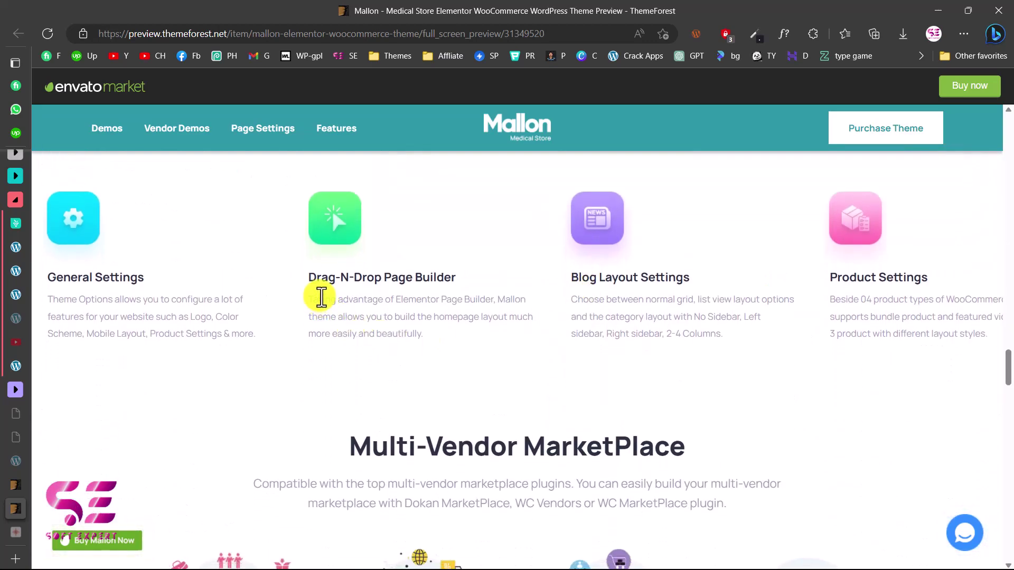
scroll(562, 340, down, 5)
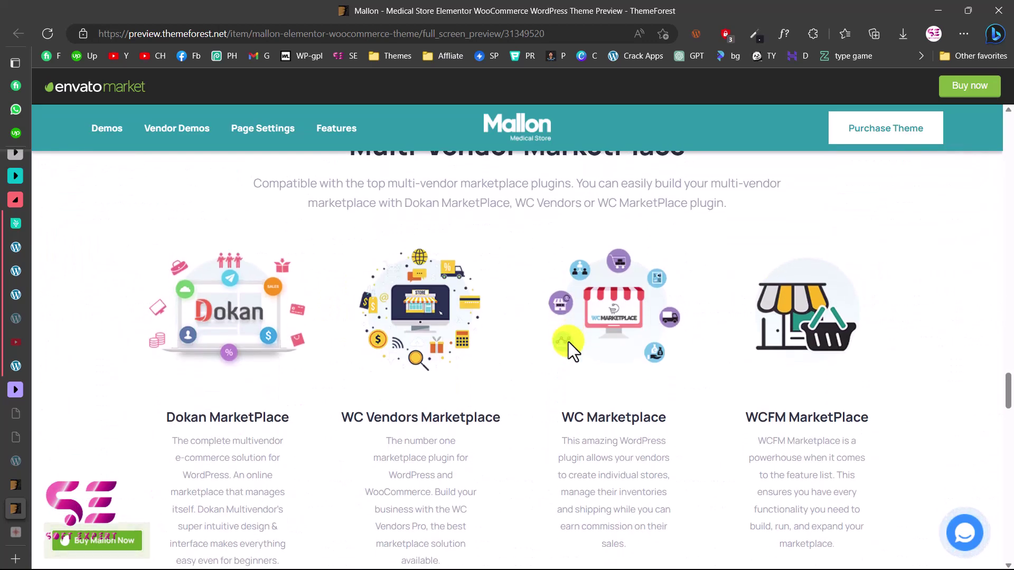
- Open the Medical Store 1 demo from the homepage designs and dismiss its newsletter sign-up pop-up
scroll(569, 341, up, 20)
scroll(568, 341, up, 5)
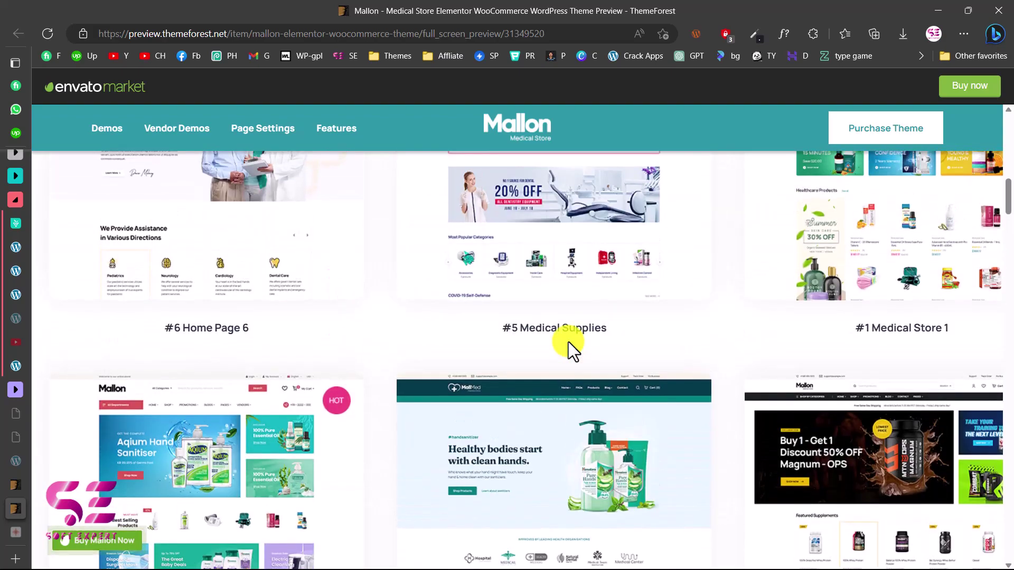
scroll(568, 341, up, 3)
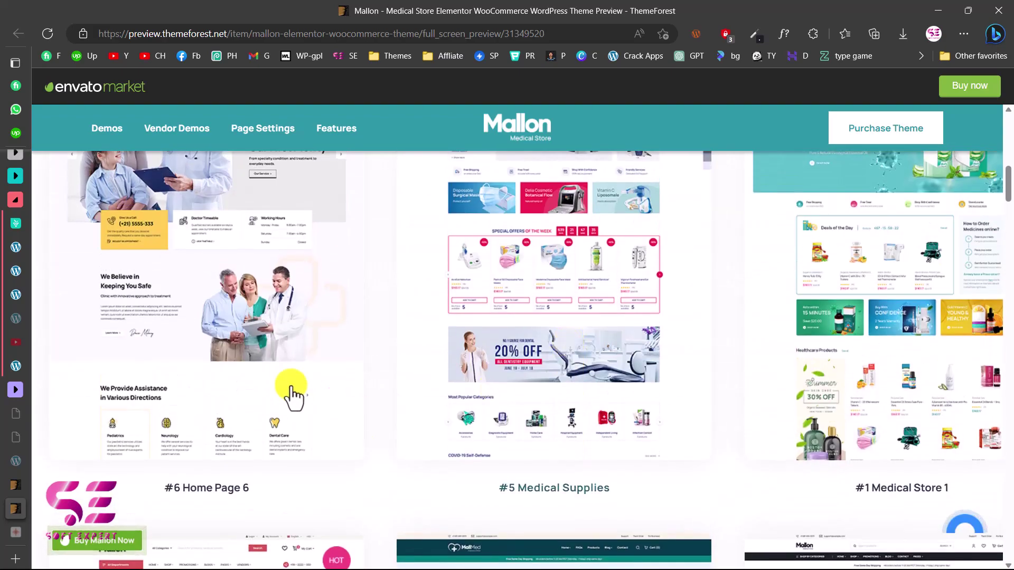
scroll(570, 328, up, 2)
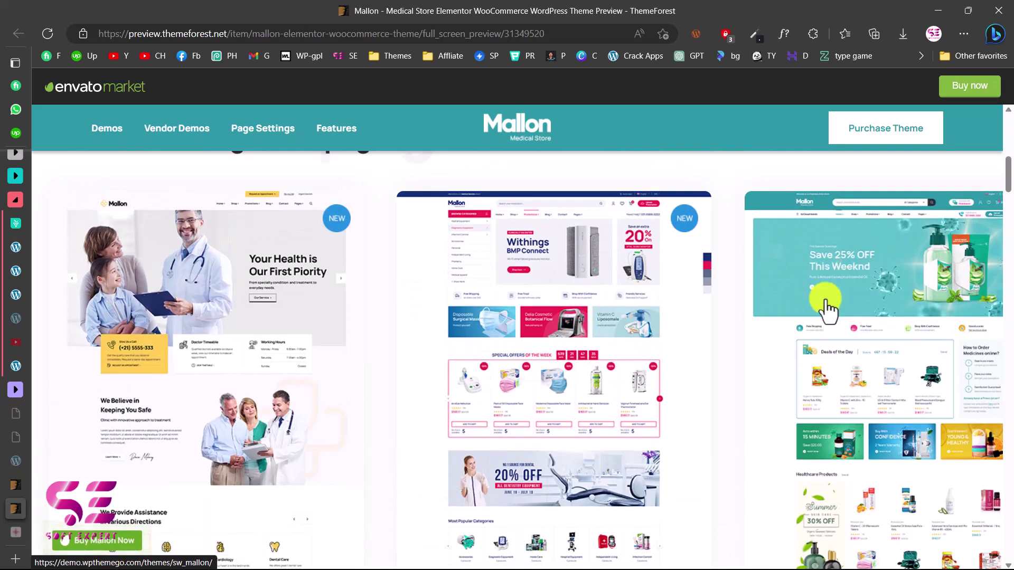
click(11, 528)
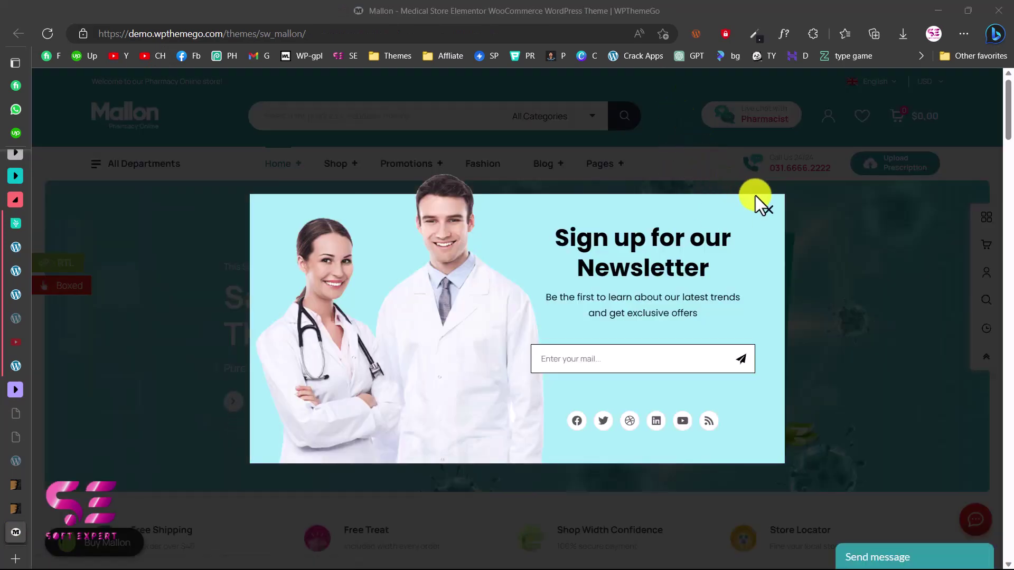
click(769, 210)
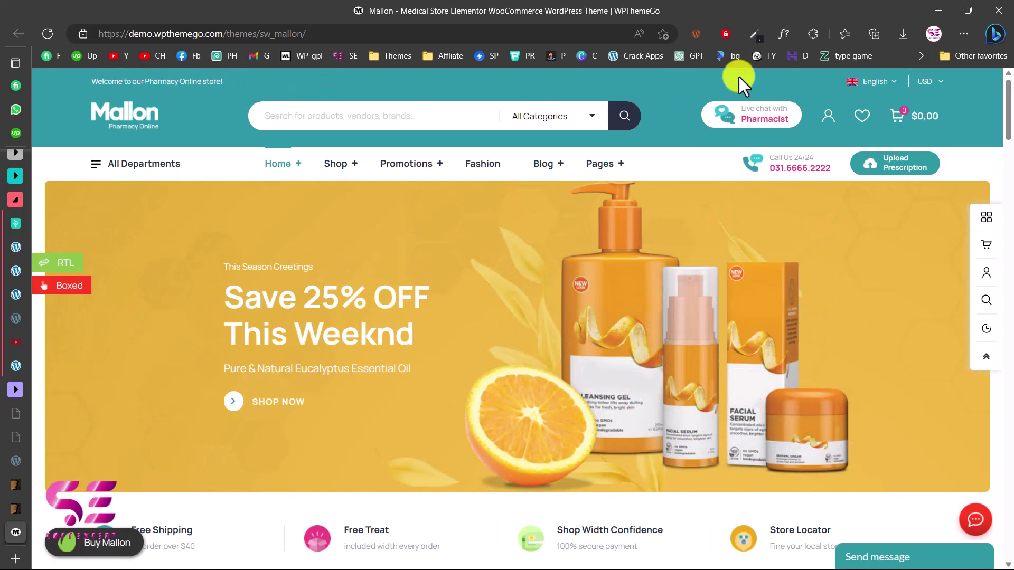
- Review the store header's account, language and currency options and the category choices for the product search
mouse_move(865, 87)
mouse_move(927, 81)
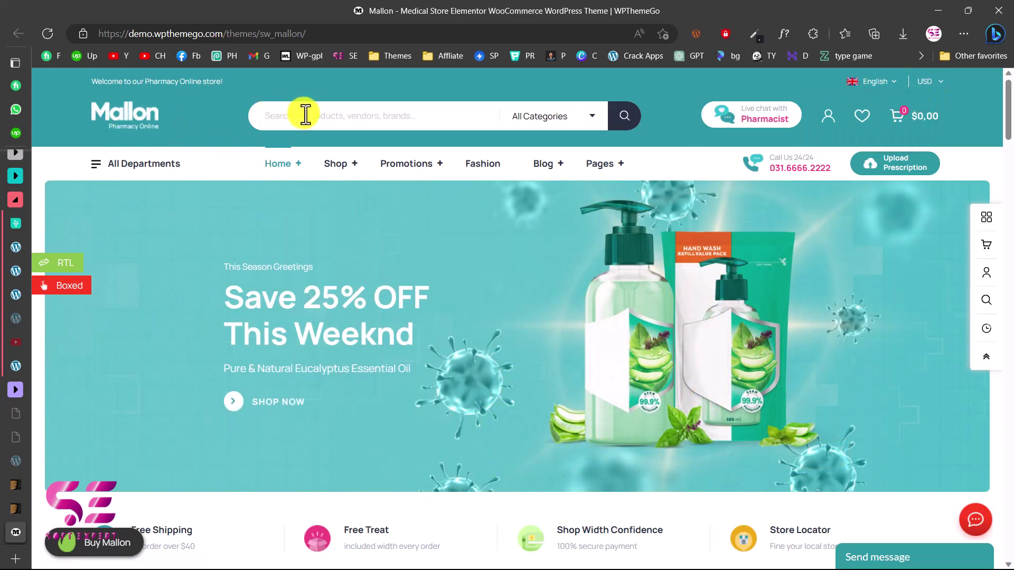
click(528, 116)
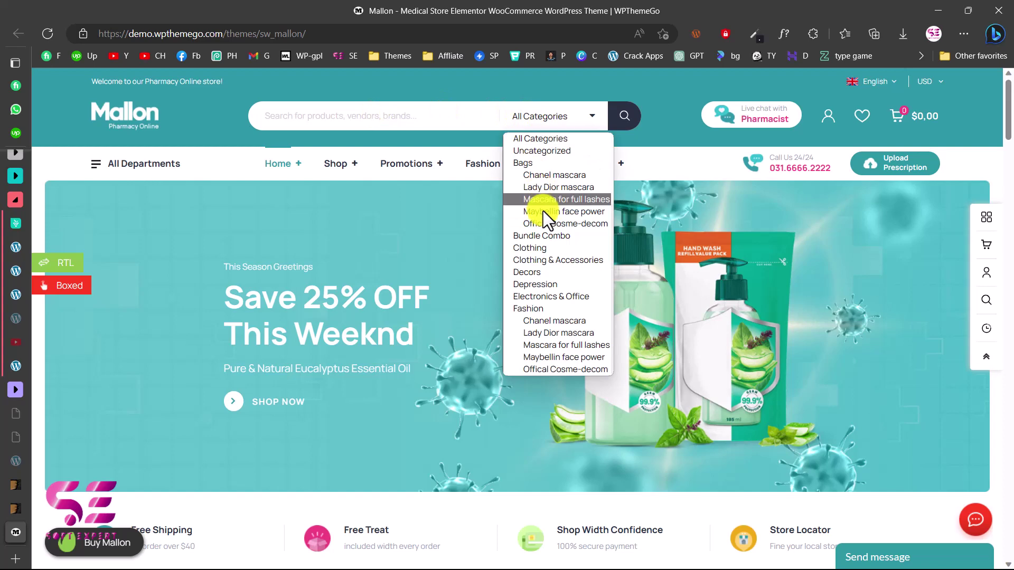
click(666, 121)
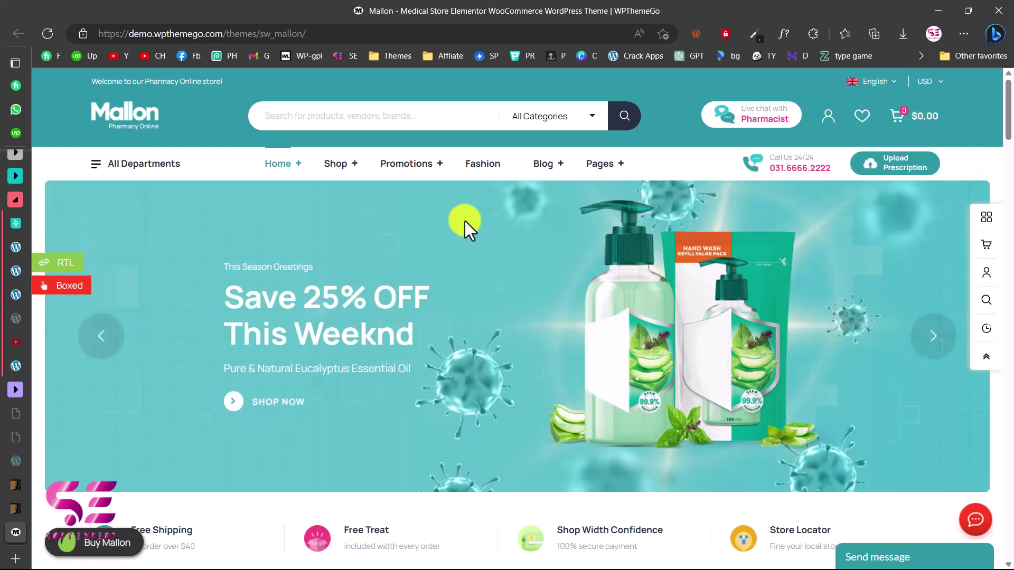
- Preview the All Departments, Home, Shop, Promotions and Pages menus, and advance the hero banner to the next slide
mouse_move(144, 167)
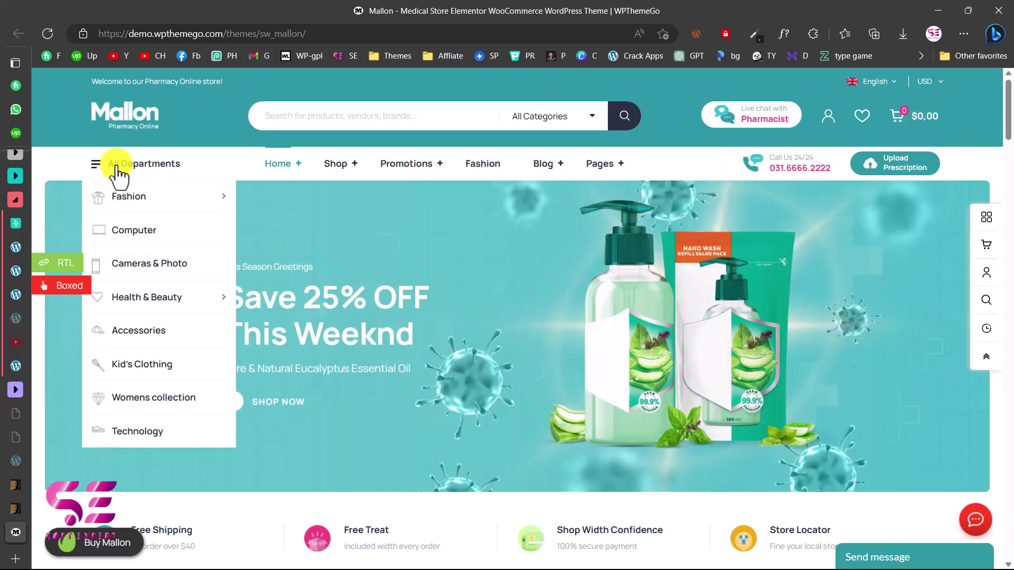
mouse_move(136, 199)
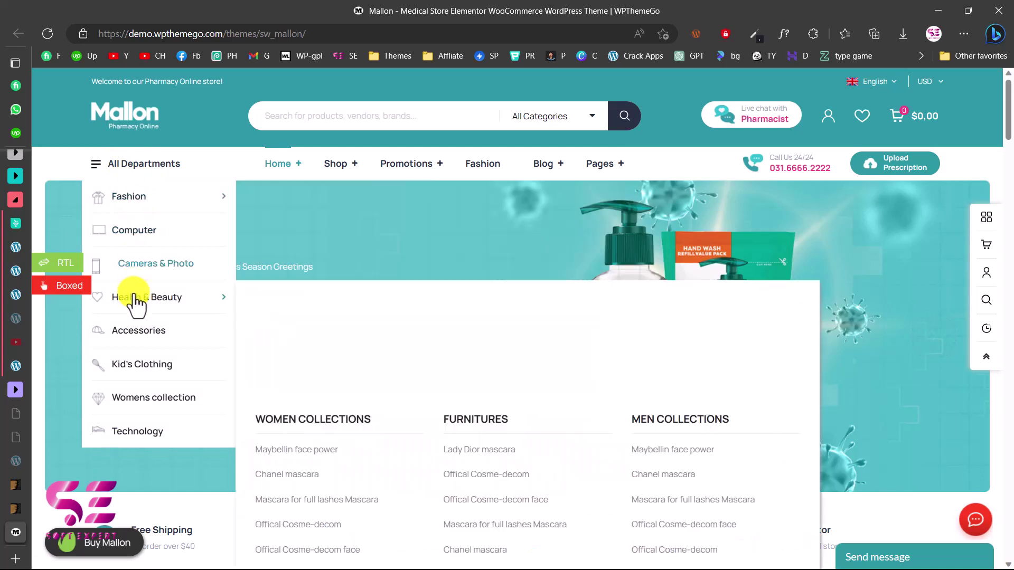
mouse_move(288, 166)
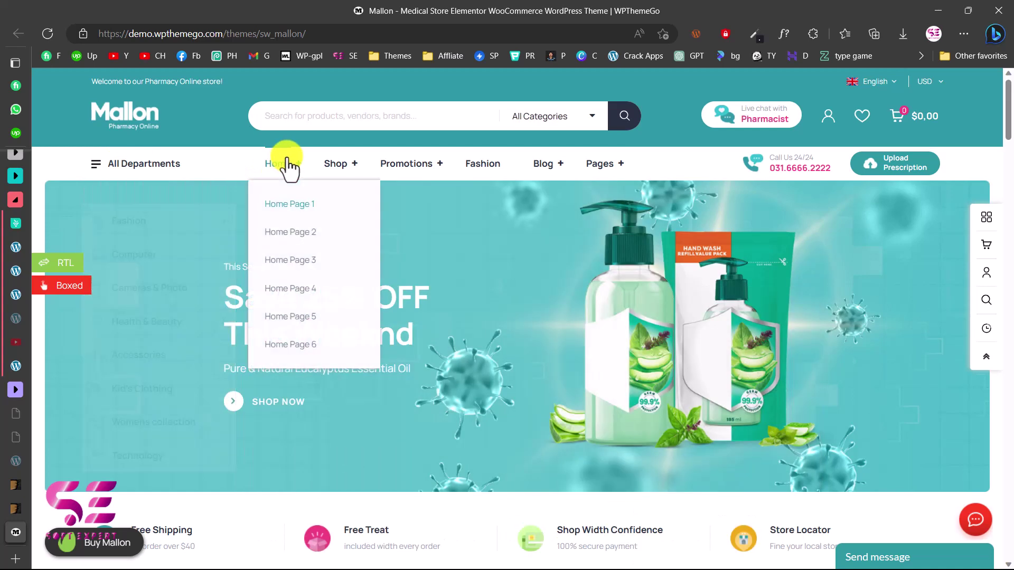
mouse_move(346, 151)
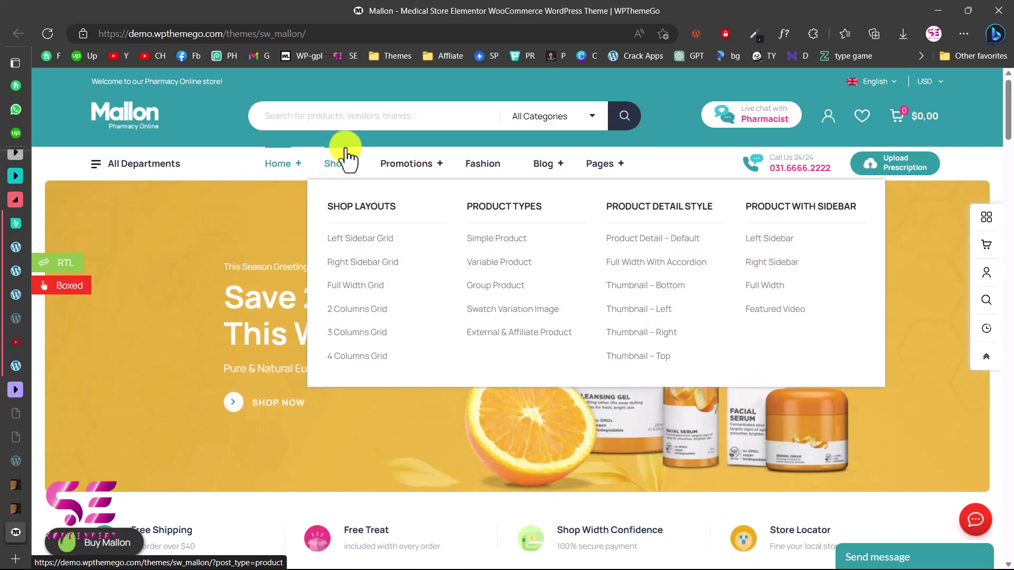
mouse_move(402, 166)
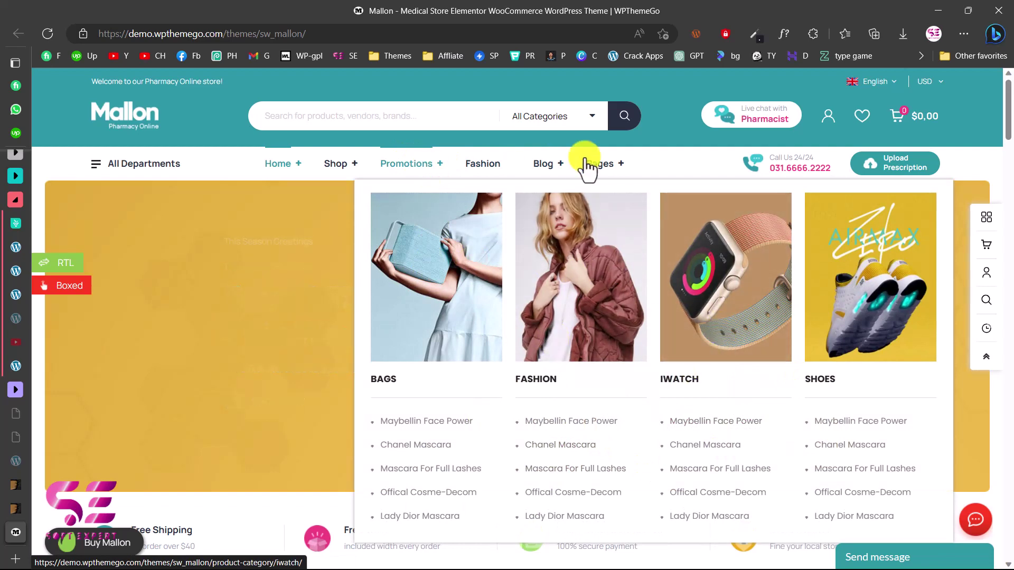
mouse_move(598, 168)
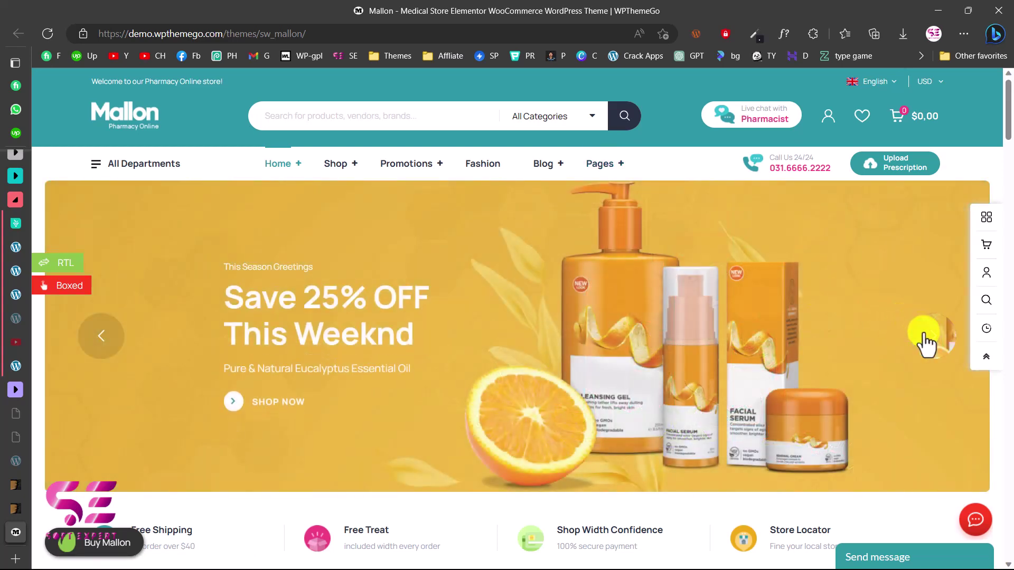
click(925, 337)
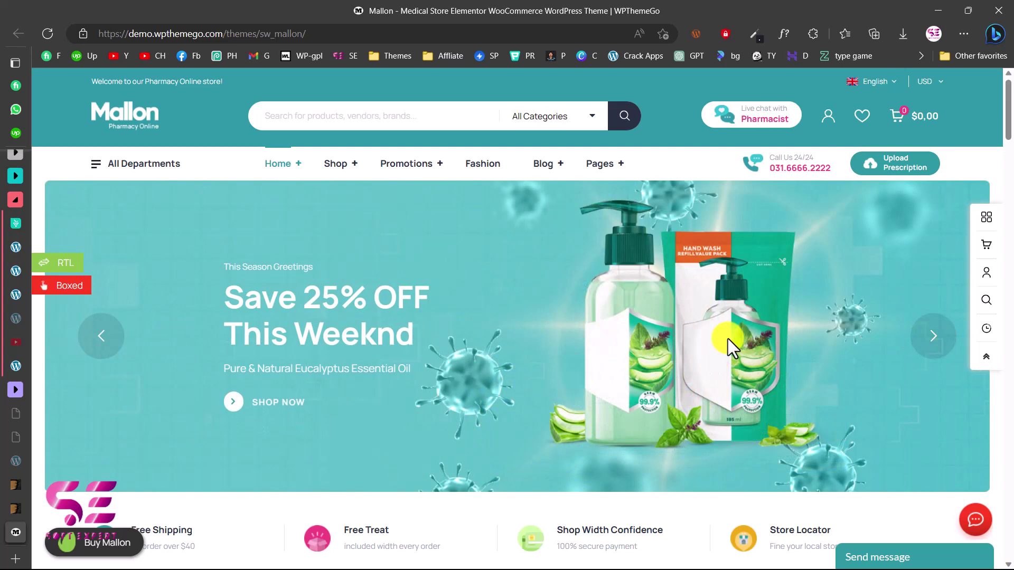
- Advance the Deal of the day carousel, and preview Pack Of 50 Disposable Face Masks in Quick View before closing it
scroll(728, 338, down, 7)
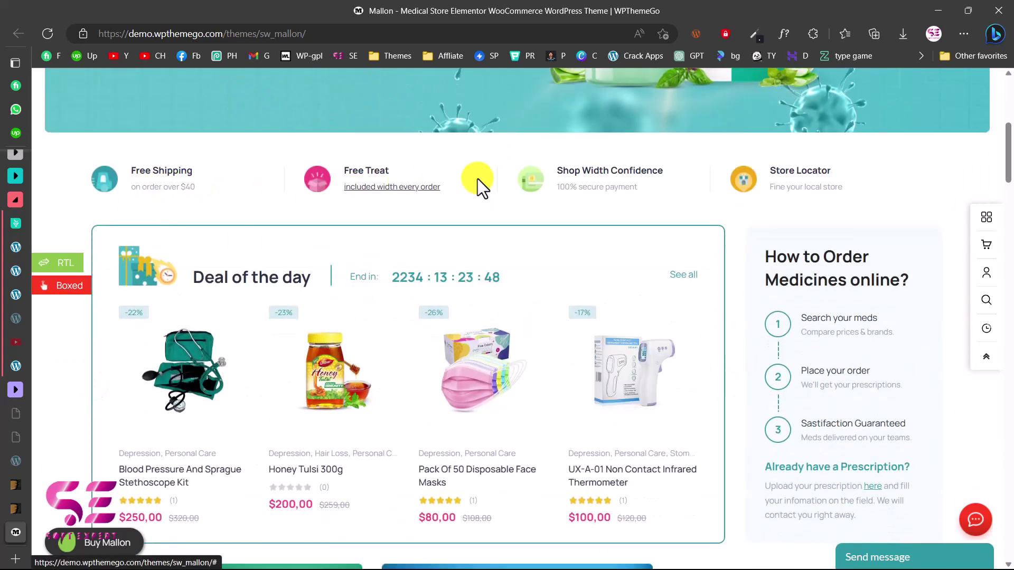
scroll(600, 327, down, 1)
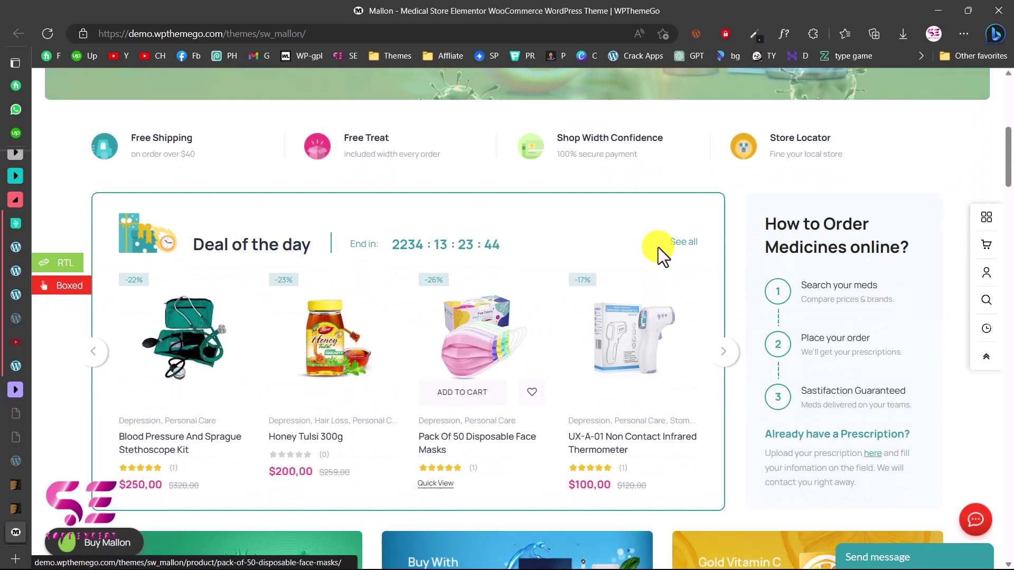
click(727, 359)
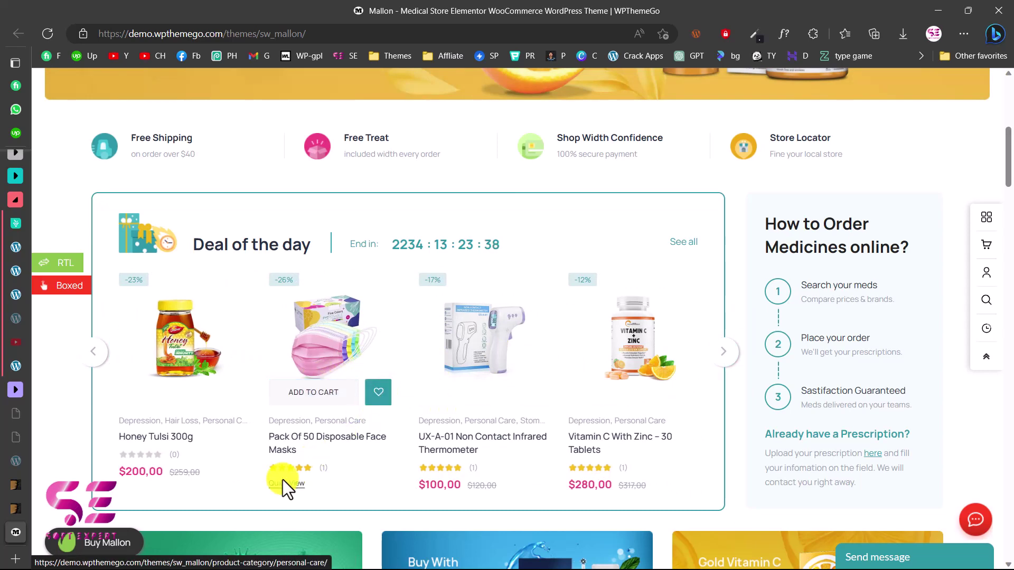
click(274, 483)
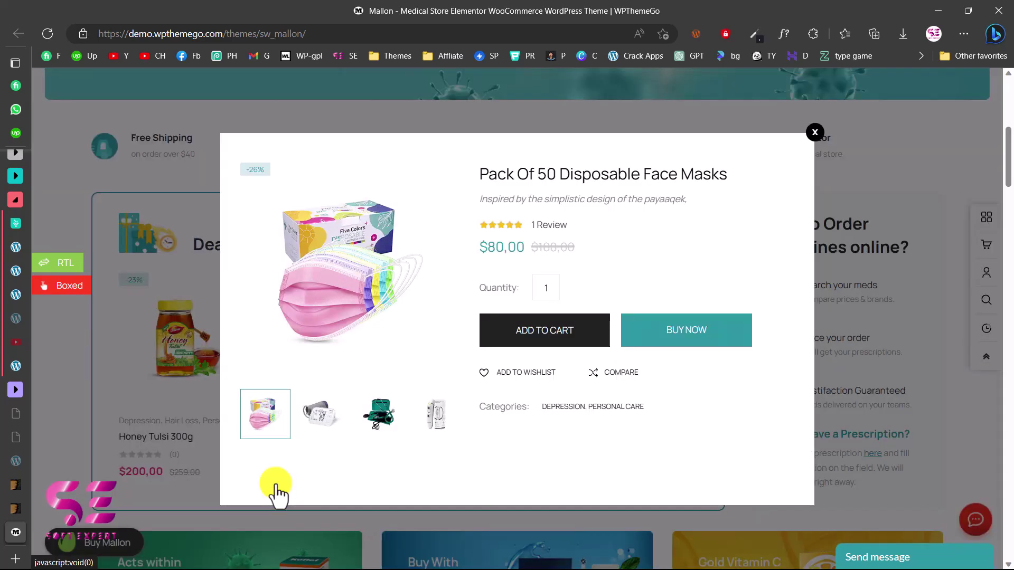
click(813, 133)
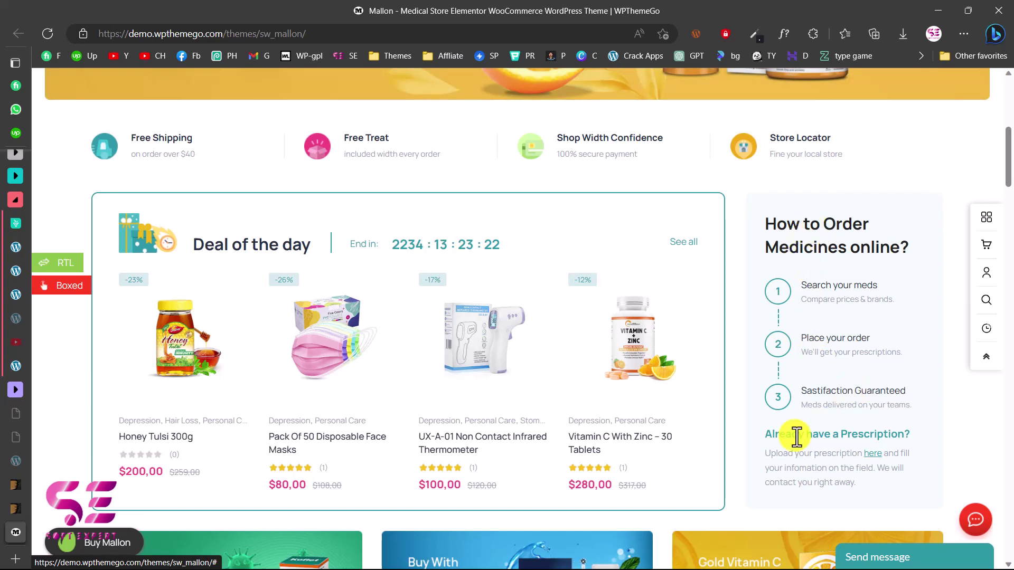
- Examine the homepage's promotional banners, Healthcate Products, Hospital and Medical Equipment and Shop by Health Concerns sections
scroll(795, 434, down, 5)
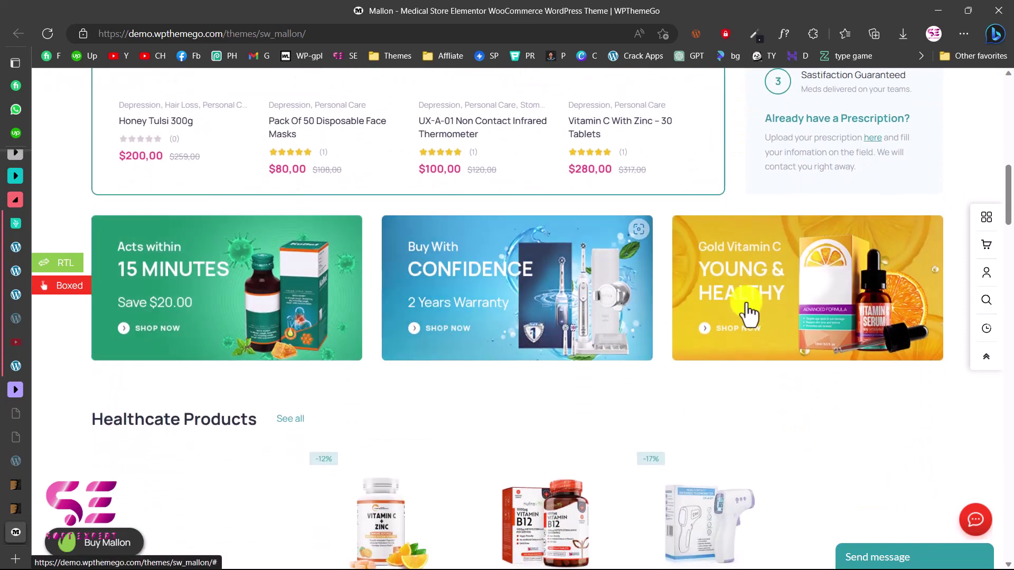
scroll(761, 316, down, 1)
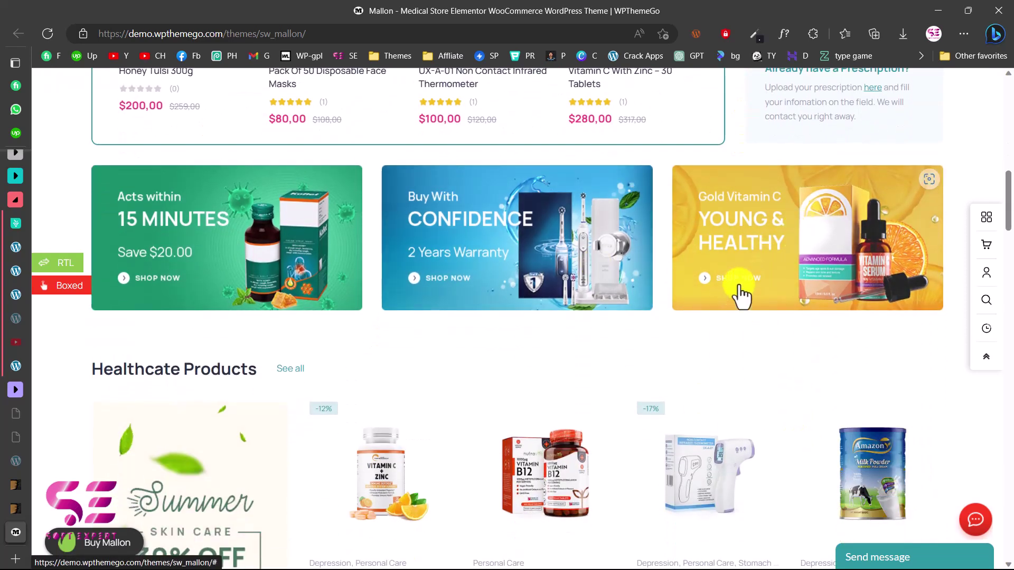
scroll(739, 293, down, 3)
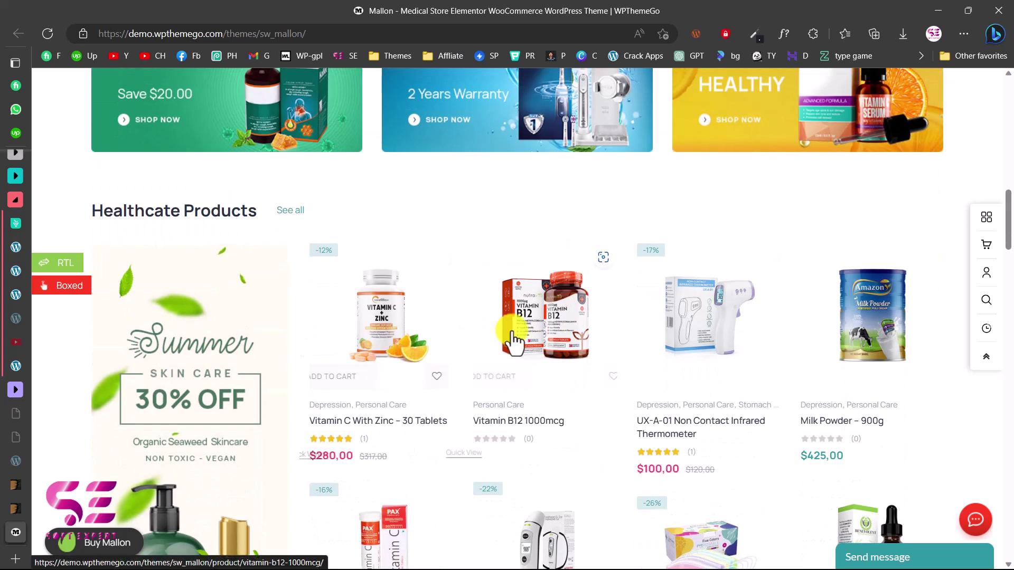
scroll(449, 406, down, 15)
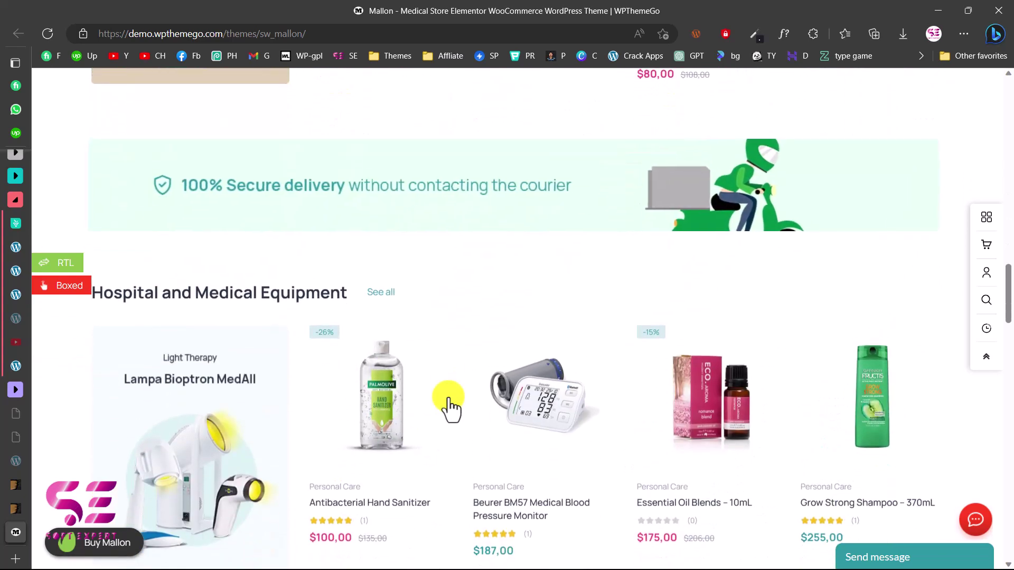
scroll(570, 227, down, 8)
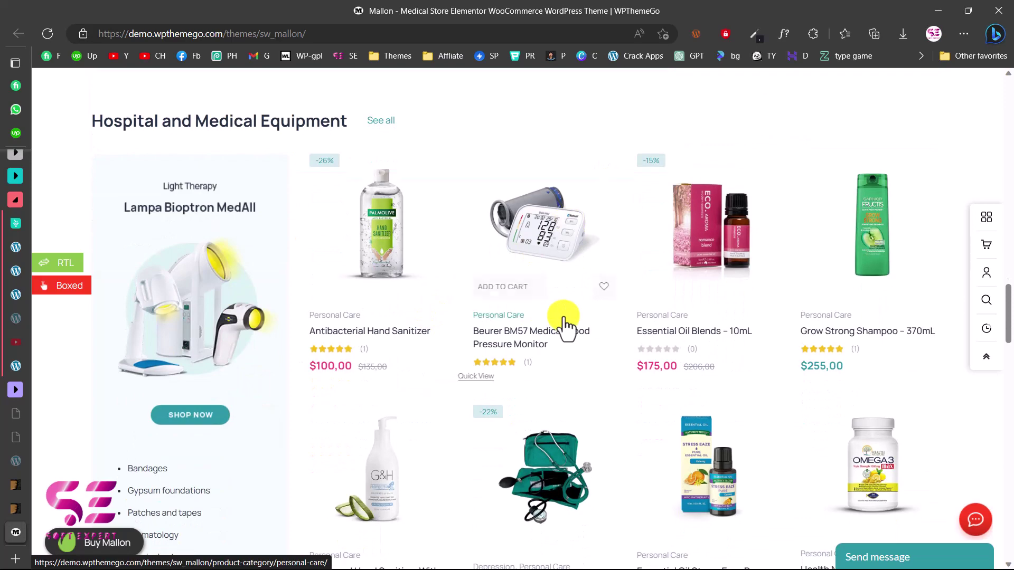
scroll(565, 327, down, 5)
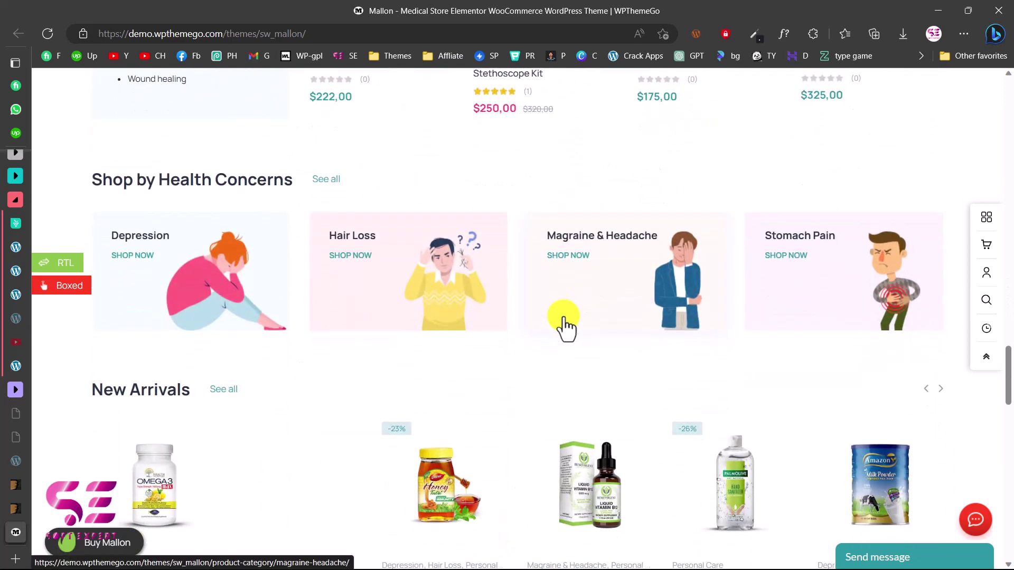
- Examine the homepage from Featured Brands to the footer, including the second Latest Medicine News slide, and return to the page header
scroll(570, 301, down, 9)
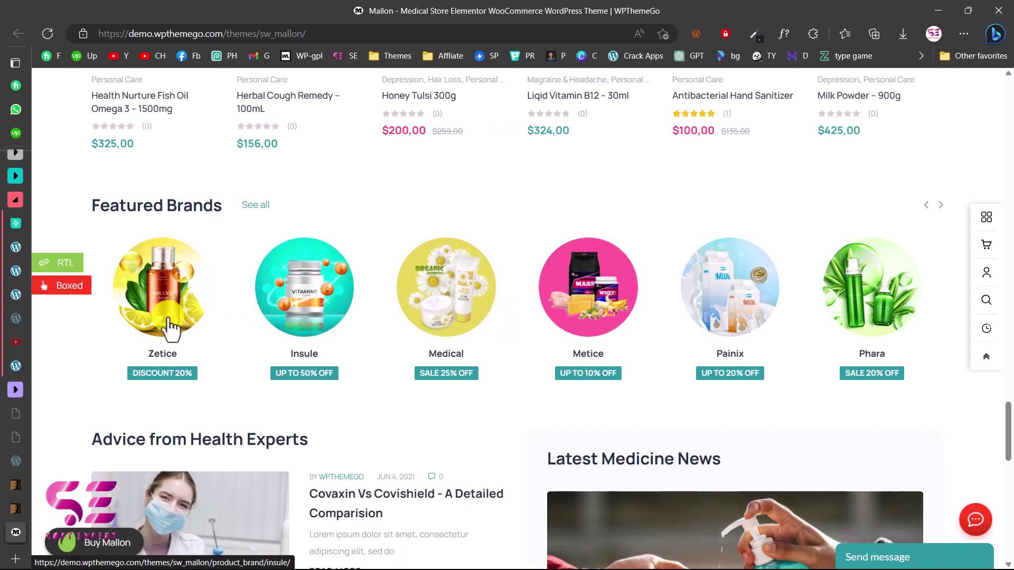
scroll(620, 317, down, 5)
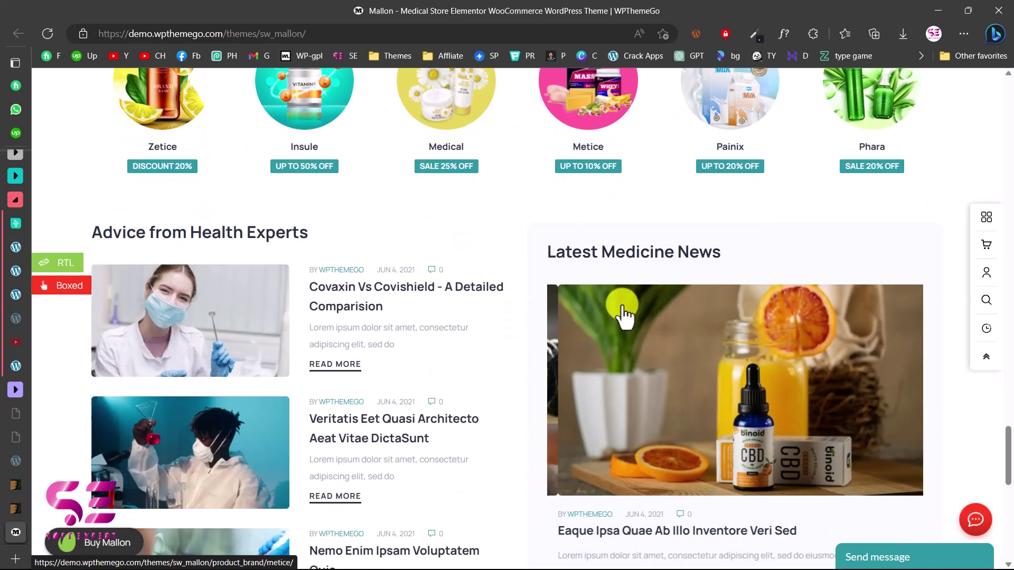
scroll(593, 390, down, 1)
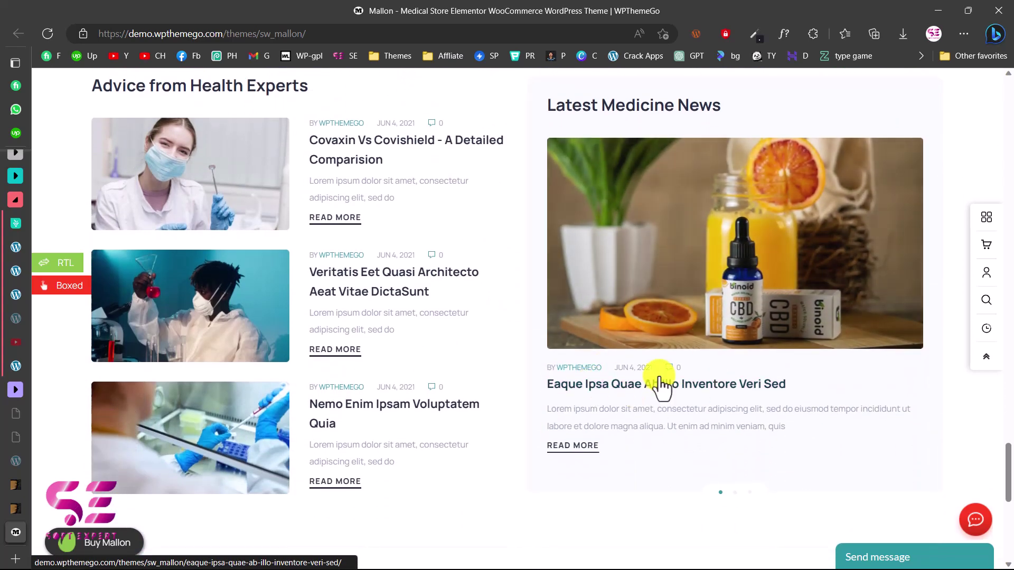
click(735, 493)
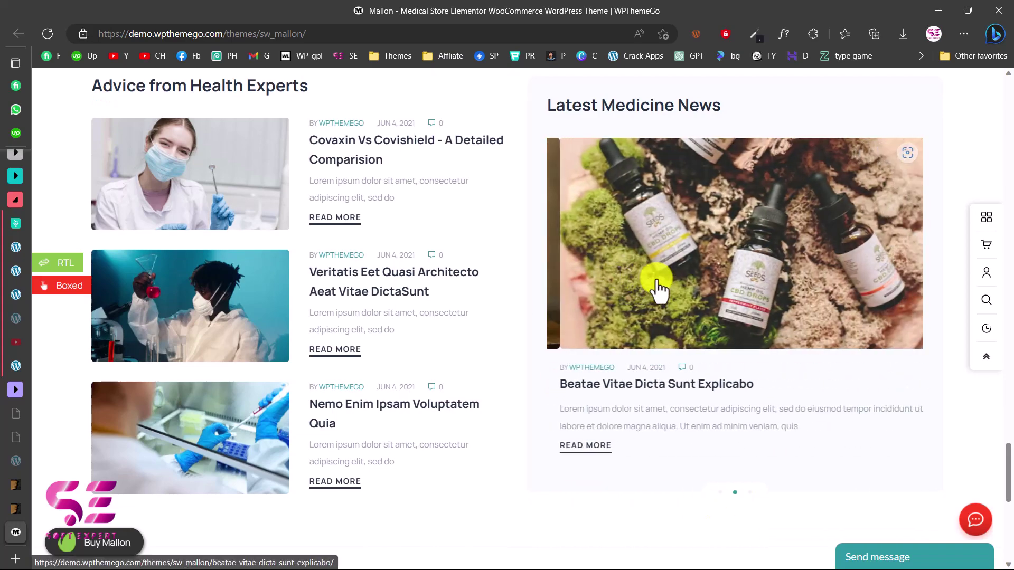
scroll(371, 384, down, 8)
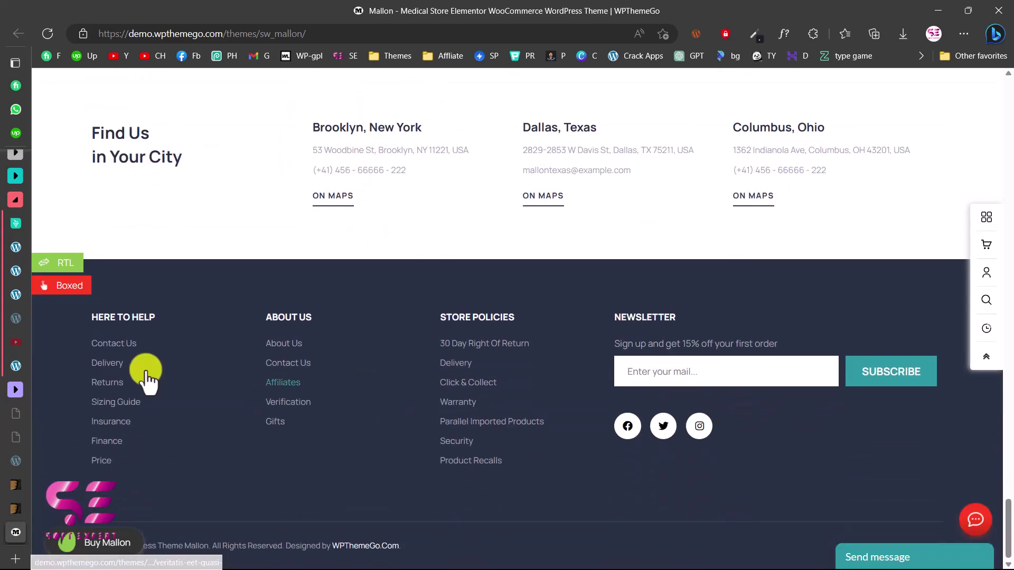
scroll(458, 390, up, 12)
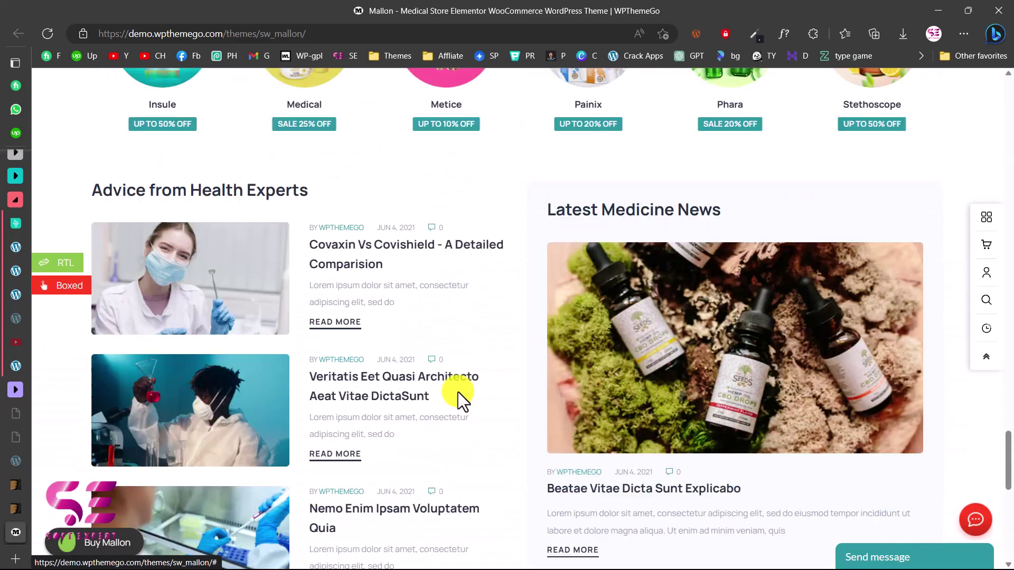
scroll(458, 392, up, 12)
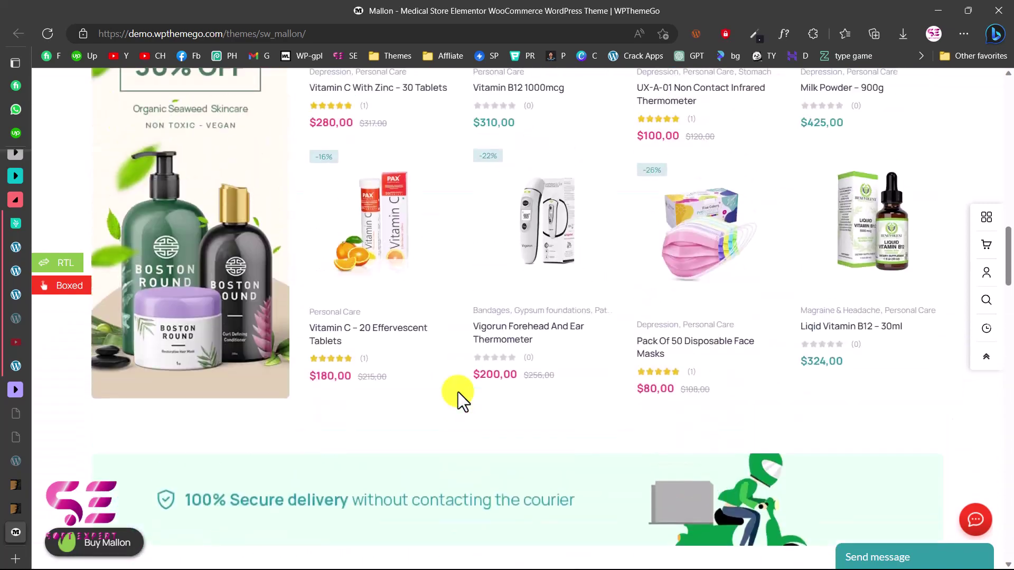
scroll(458, 391, up, 10)
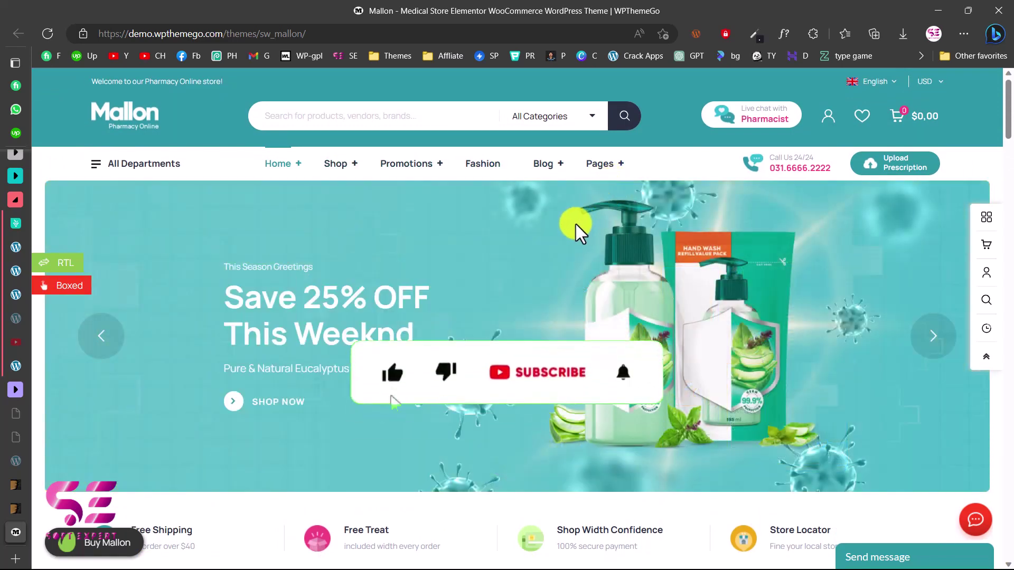
mouse_move(604, 165)
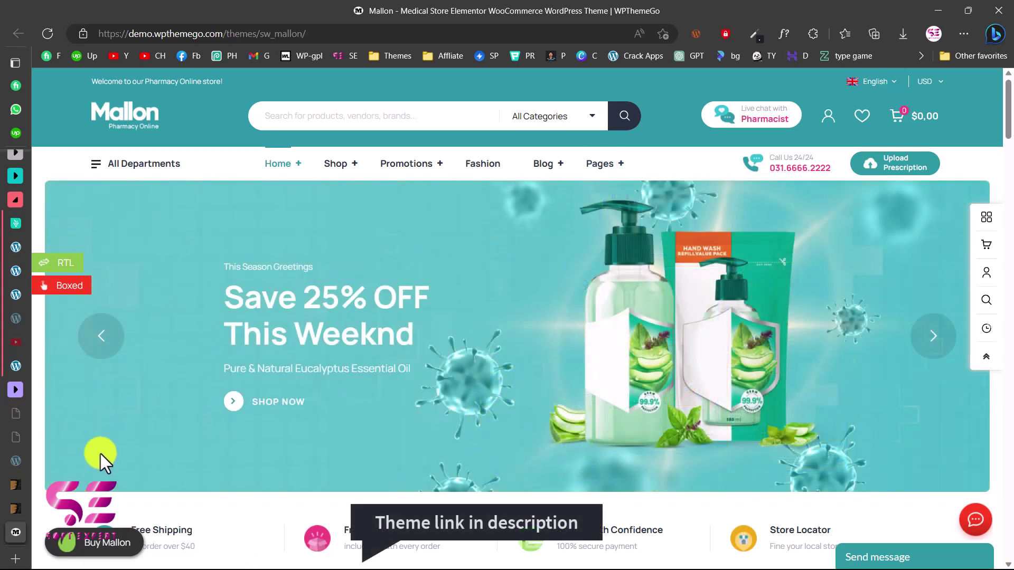
- Switch to the theme's ThemeForest item page and review its description, compatibility and file details
click(11, 487)
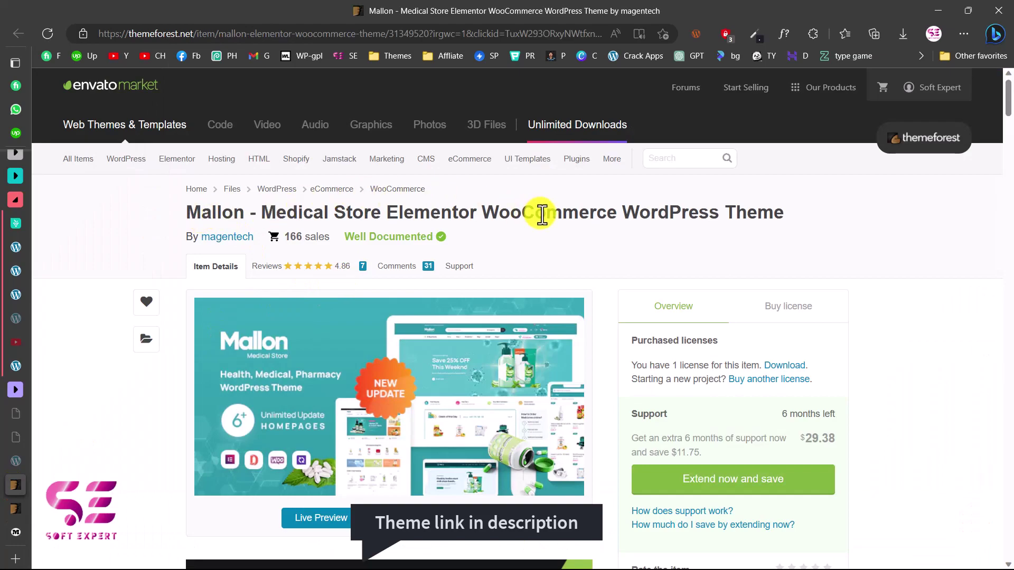
scroll(635, 351, down, 8)
scroll(636, 351, down, 11)
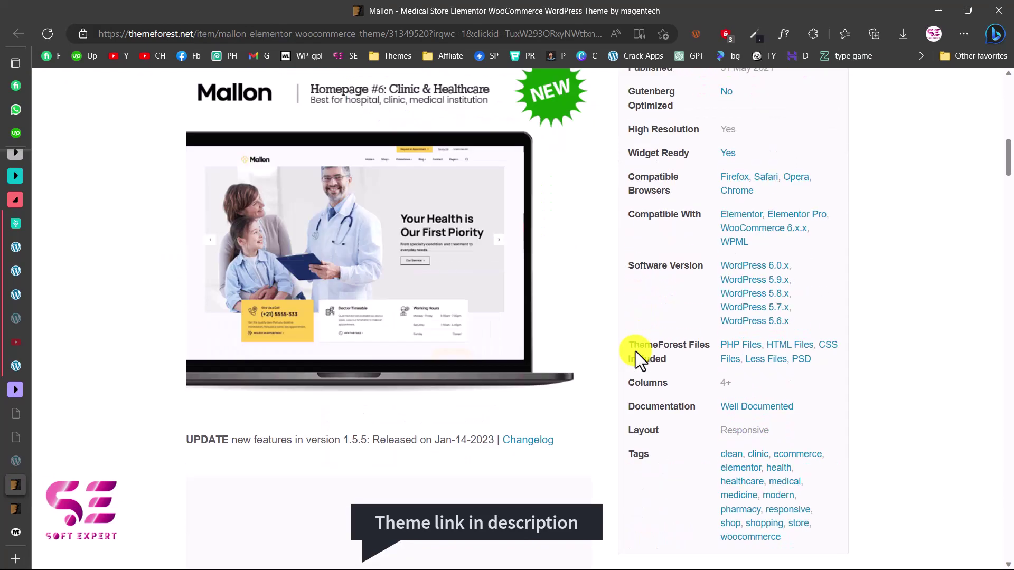
scroll(635, 351, up, 11)
scroll(635, 351, up, 8)
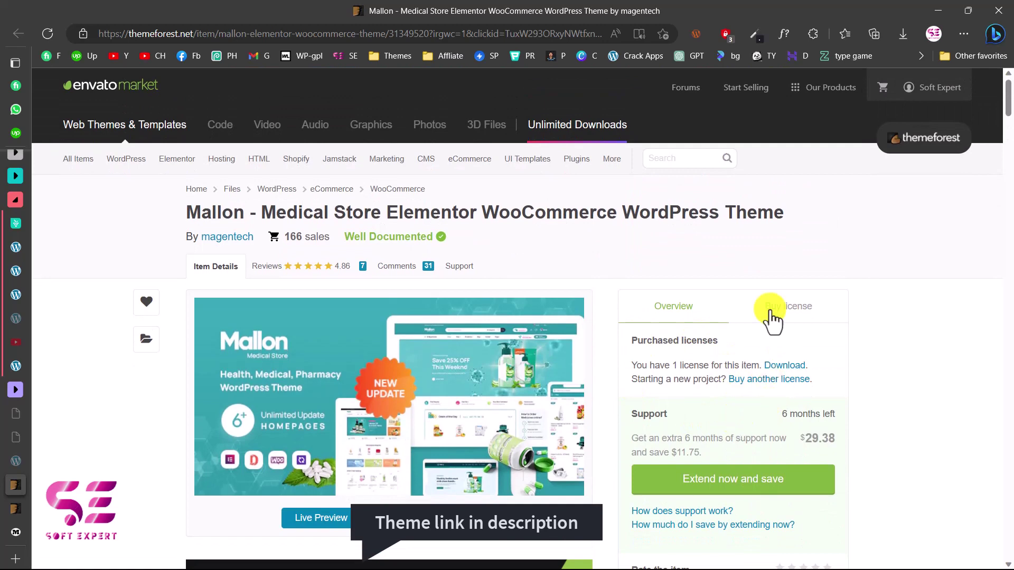
- Show the theme's Buy license options and add the Regular License to the cart
click(789, 307)
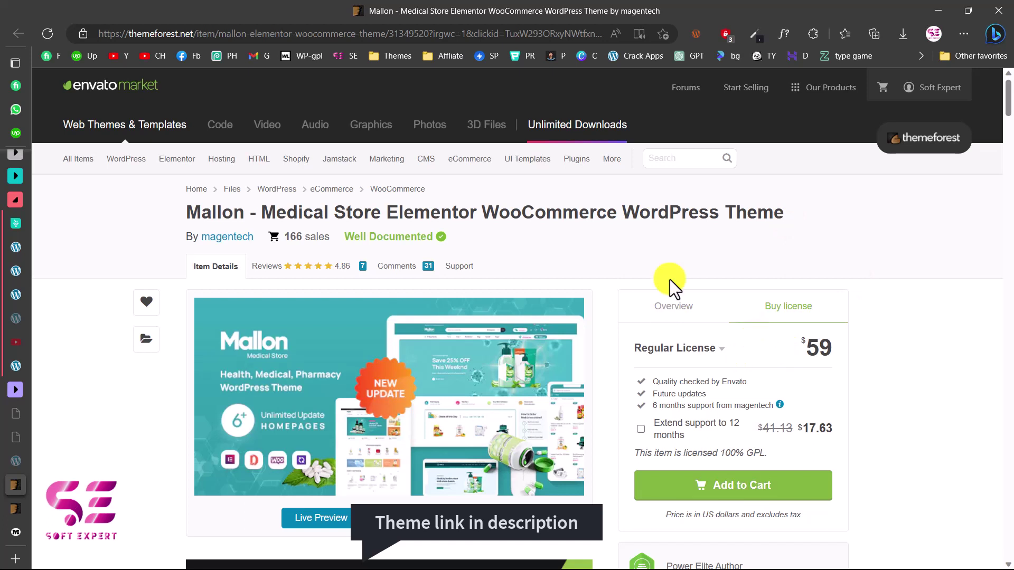
click(704, 489)
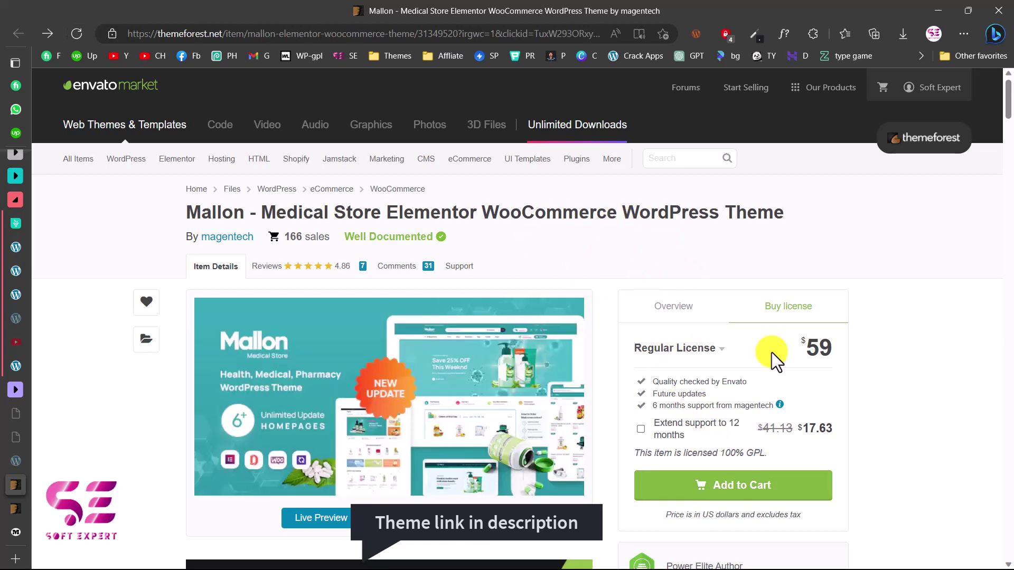
- Open the account's purchased downloads and download Mallon's all files & documentation package and its license certificate & purchase code (PDF)
click(701, 318)
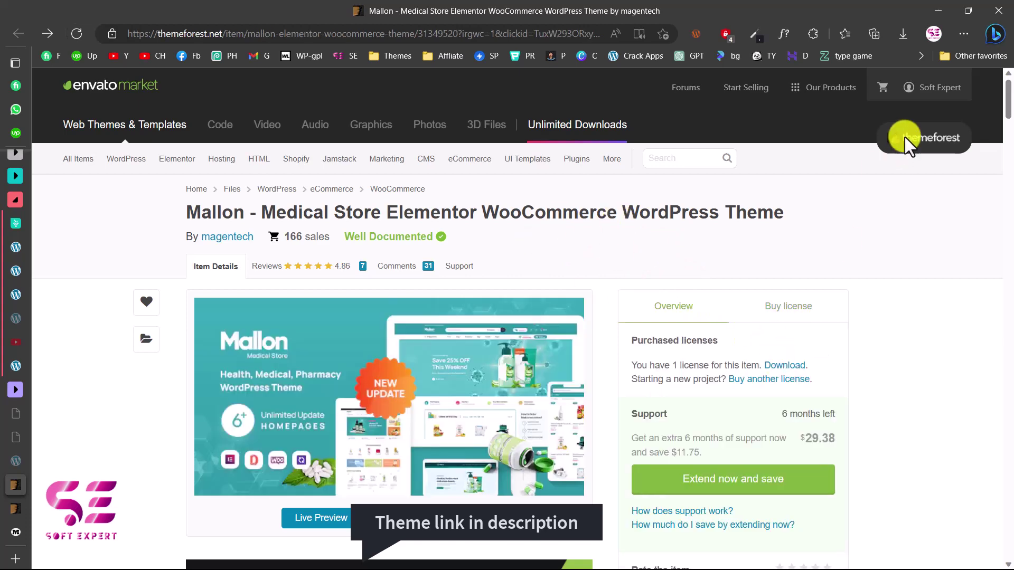
mouse_move(927, 88)
click(845, 188)
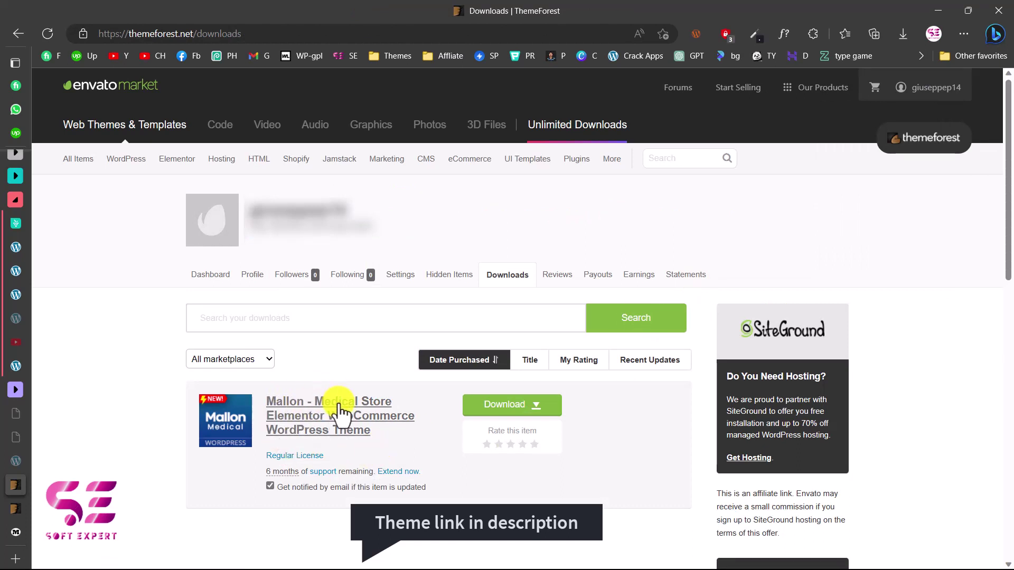
click(538, 409)
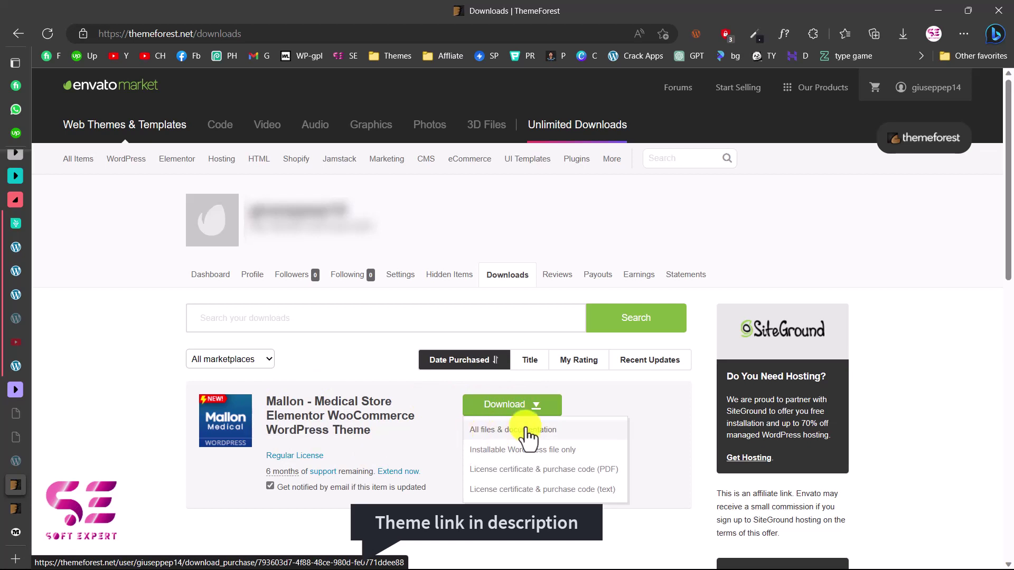
click(508, 430)
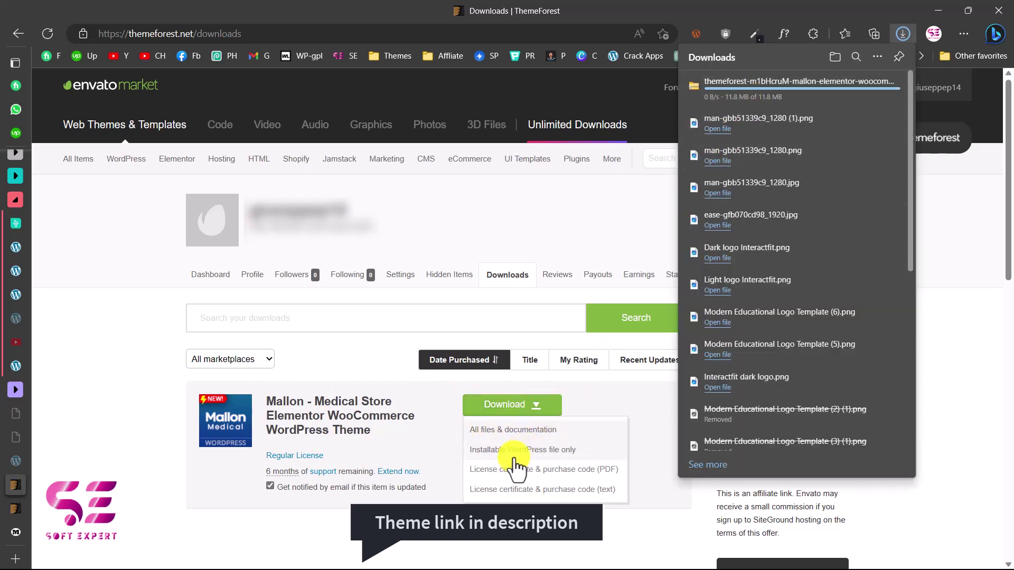
click(540, 473)
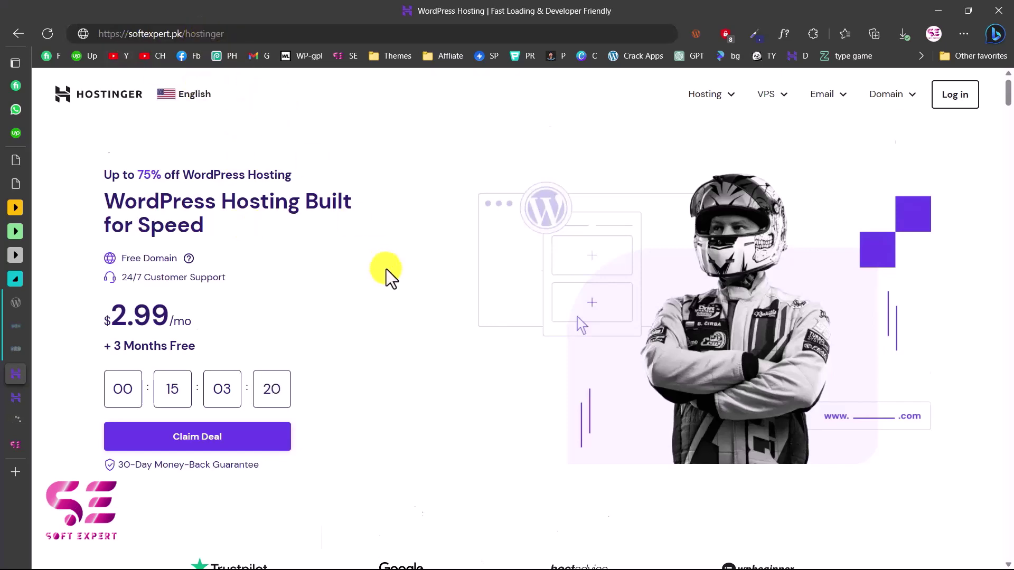
- Compare prices and top features of the Single WordPress, WordPress Starter, Business WordPress and WordPress Pro plans on Hostinger's WordPress hosting page
scroll(386, 268, down, 10)
scroll(354, 249, up, 2)
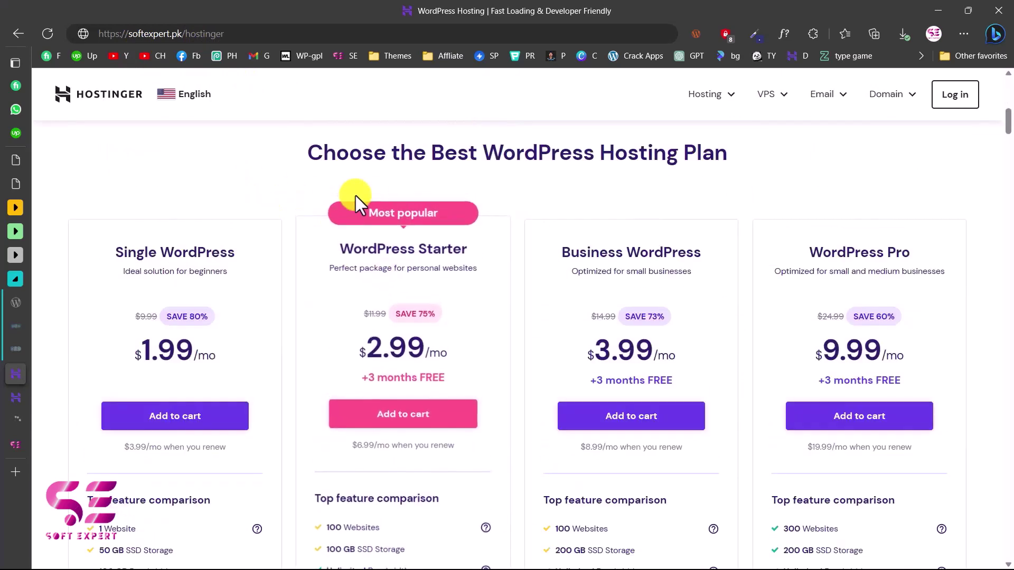
scroll(276, 325, down, 1)
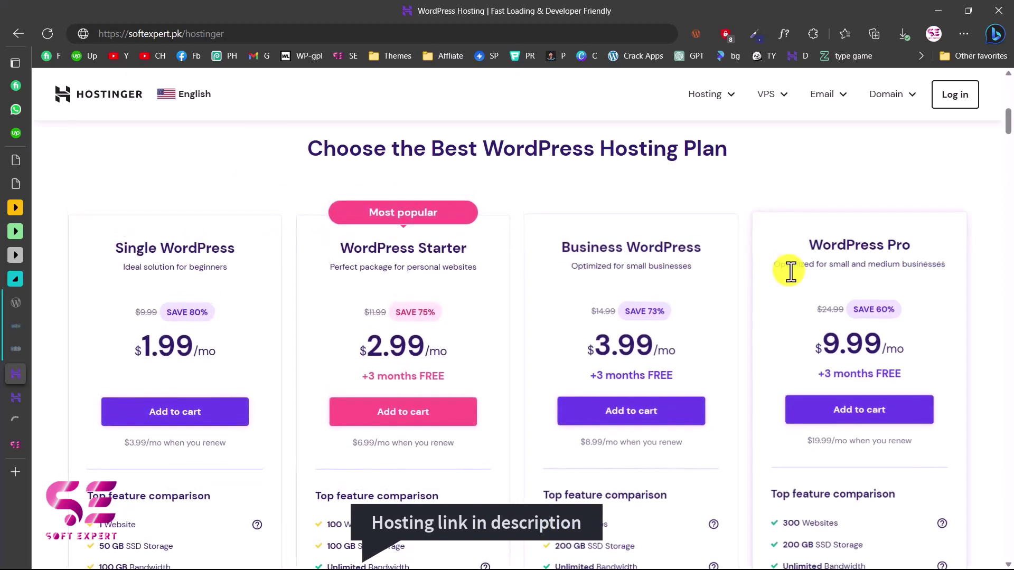
scroll(787, 271, down, 1)
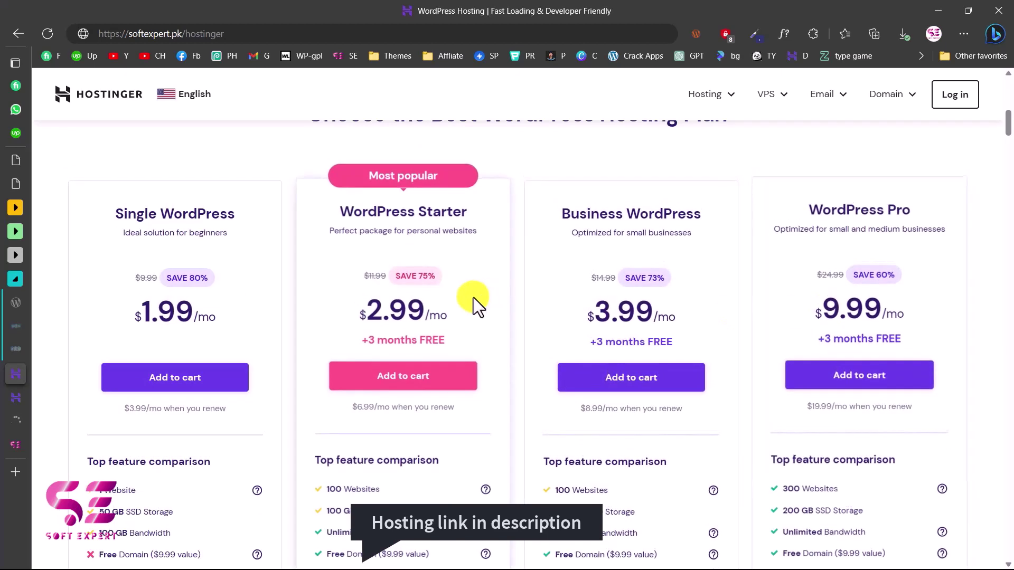
scroll(502, 303, down, 3)
scroll(502, 303, down, 3)
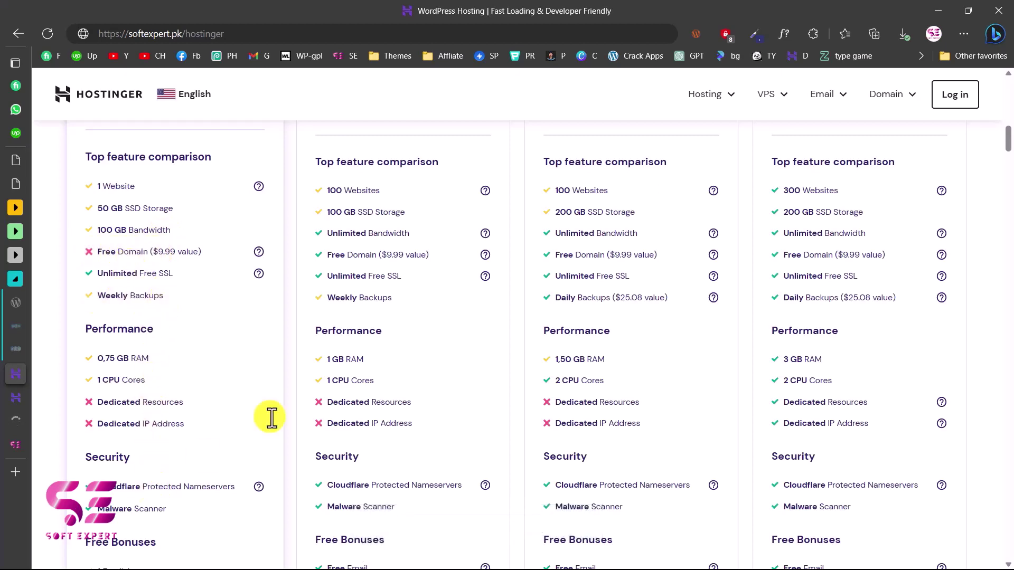
- Compare the hosting plans' performance, security, free bonuses and WordPress options
scroll(267, 457, up, 1)
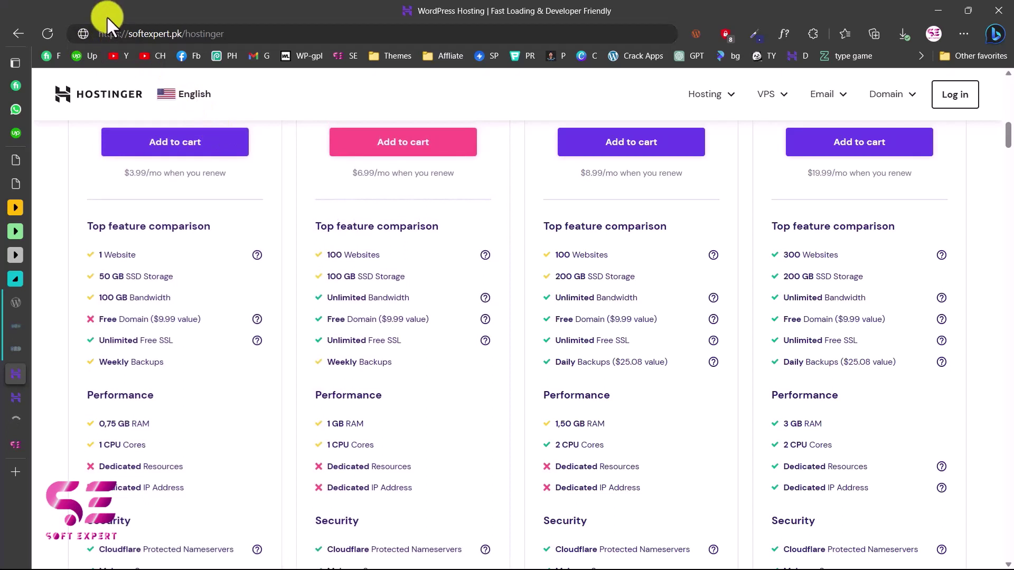
scroll(372, 313, down, 2)
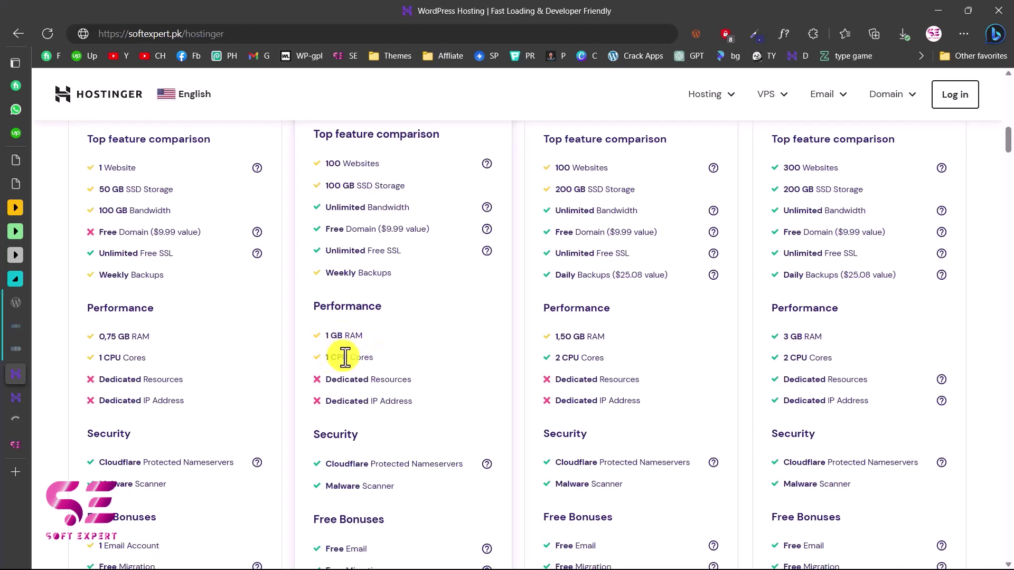
scroll(407, 359, down, 2)
scroll(407, 359, down, 3)
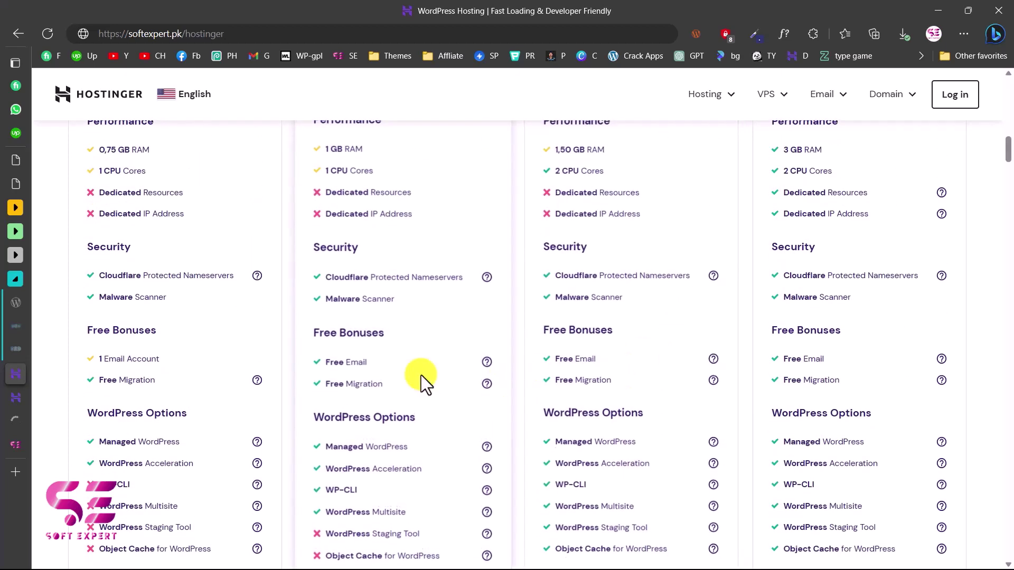
scroll(420, 374, up, 10)
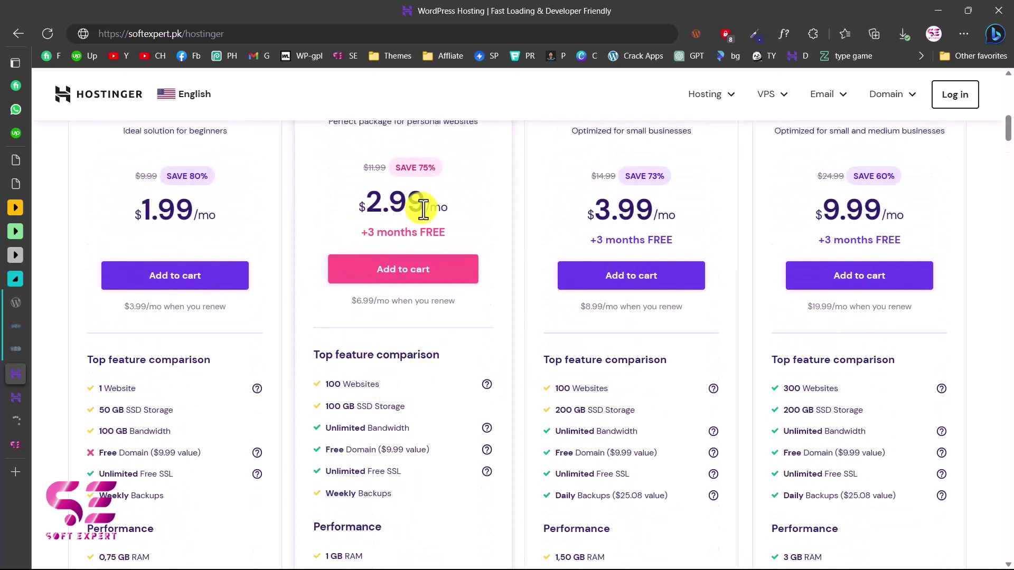
- Add the WordPress Starter hosting plan to the cart
scroll(419, 208, up, 1)
scroll(488, 370, down, 1)
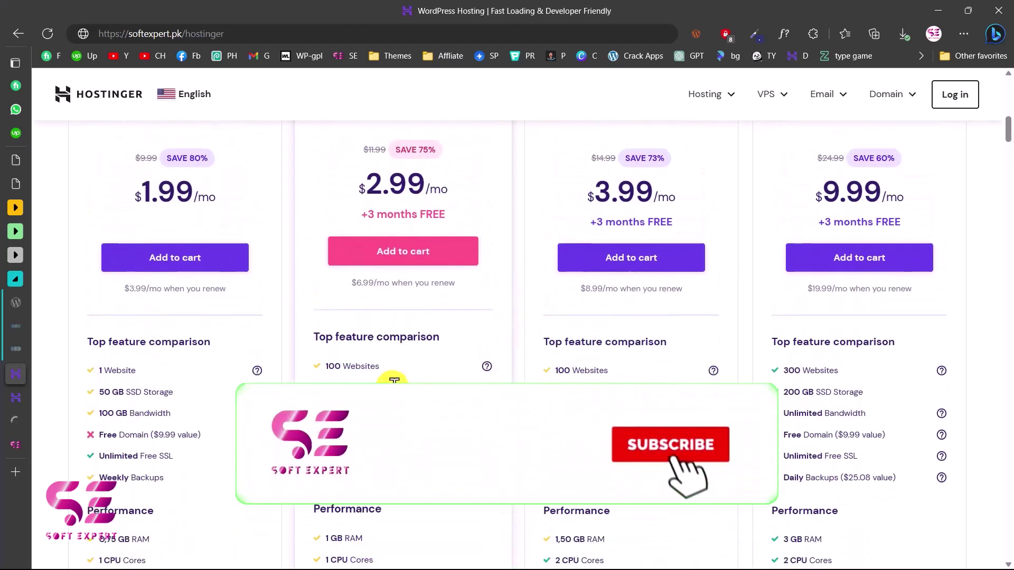
scroll(390, 385, up, 2)
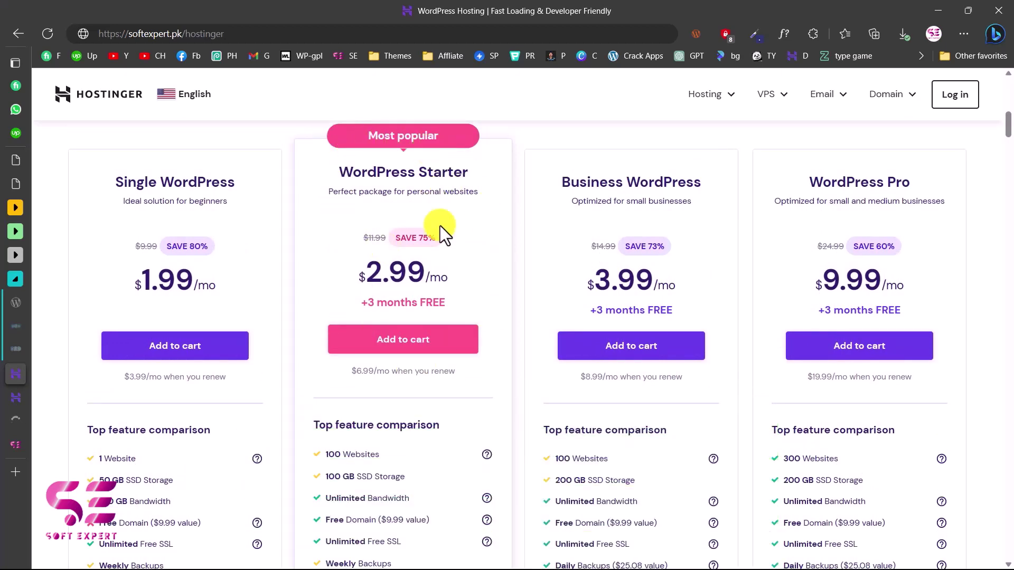
click(423, 343)
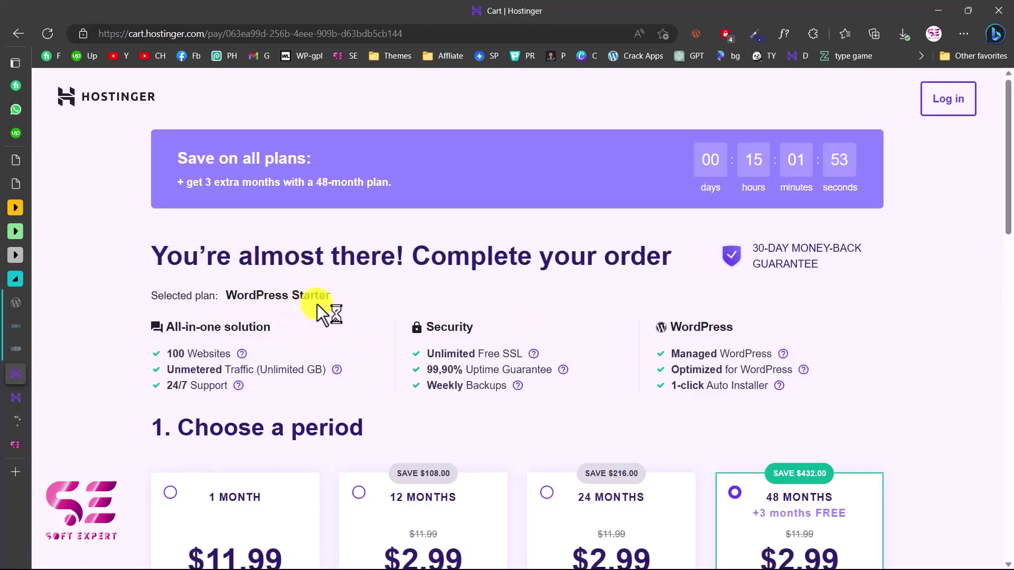
- Review the cart's period choices, account creation options, payment methods and order summary down to the secure payment submission
scroll(306, 340, down, 5)
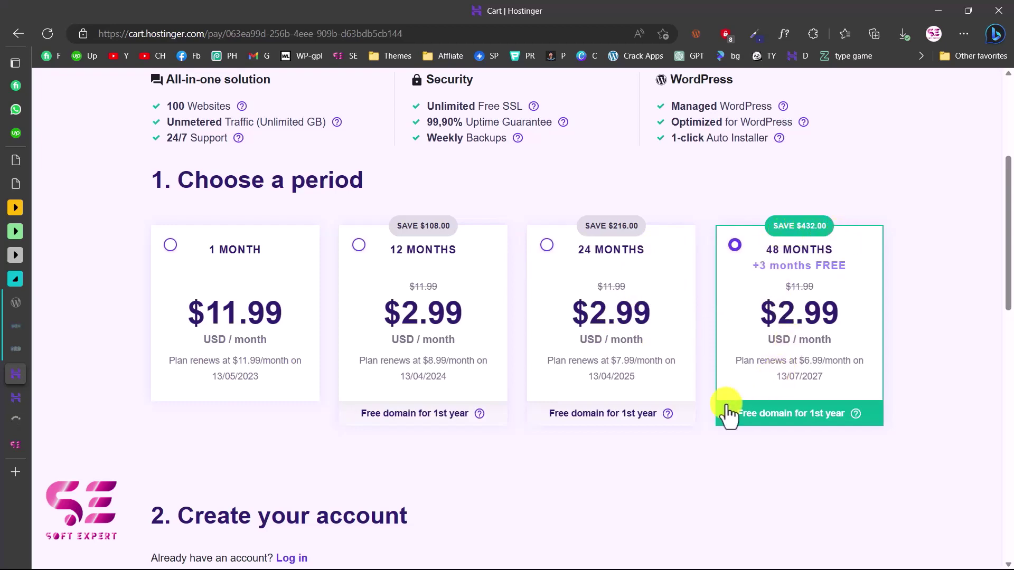
scroll(728, 412, down, 3)
scroll(729, 414, down, 5)
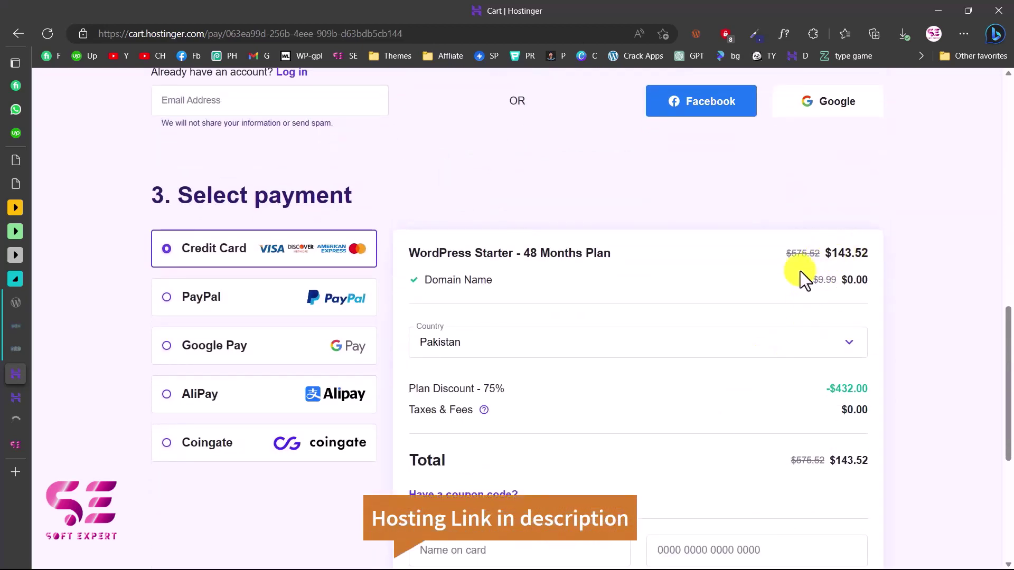
scroll(617, 400, down, 2)
scroll(618, 400, up, 5)
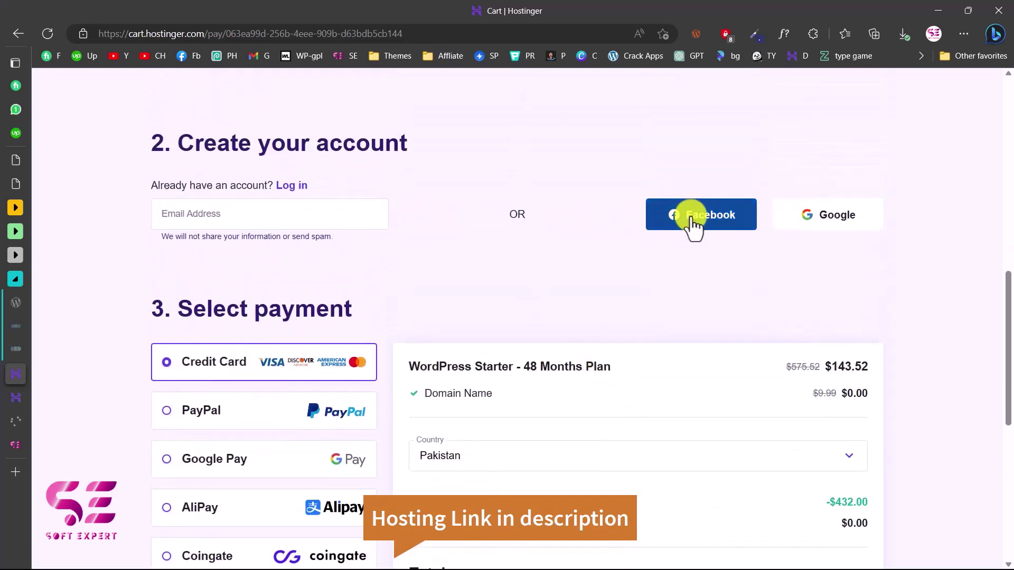
scroll(723, 237, down, 1)
scroll(723, 236, down, 3)
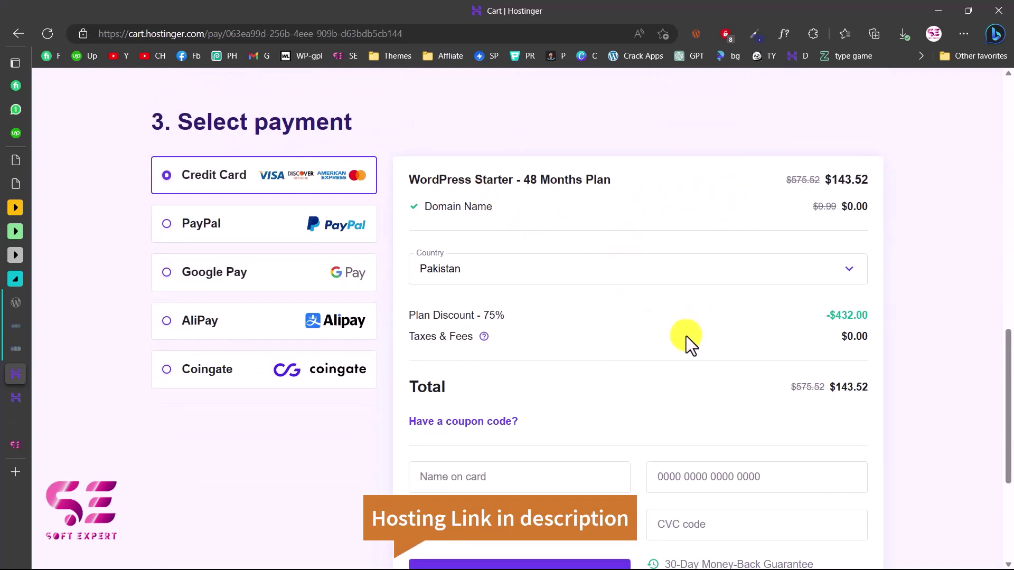
scroll(686, 335, down, 2)
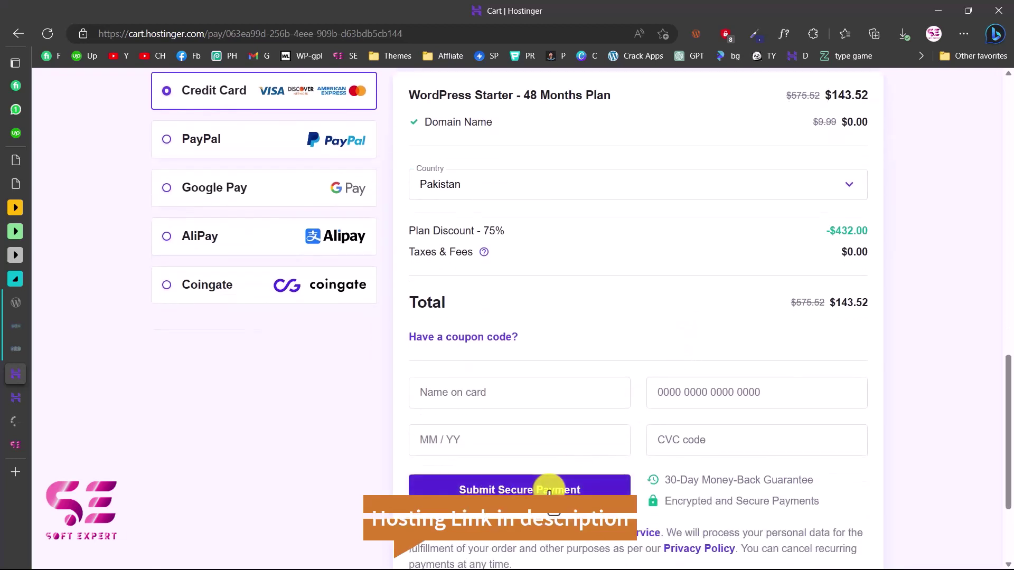
- Switch to Hostinger's hPanel, open the WordPress Starter hosting dashboard, preview the interactfit.com site and return to the dashboard
click(17, 396)
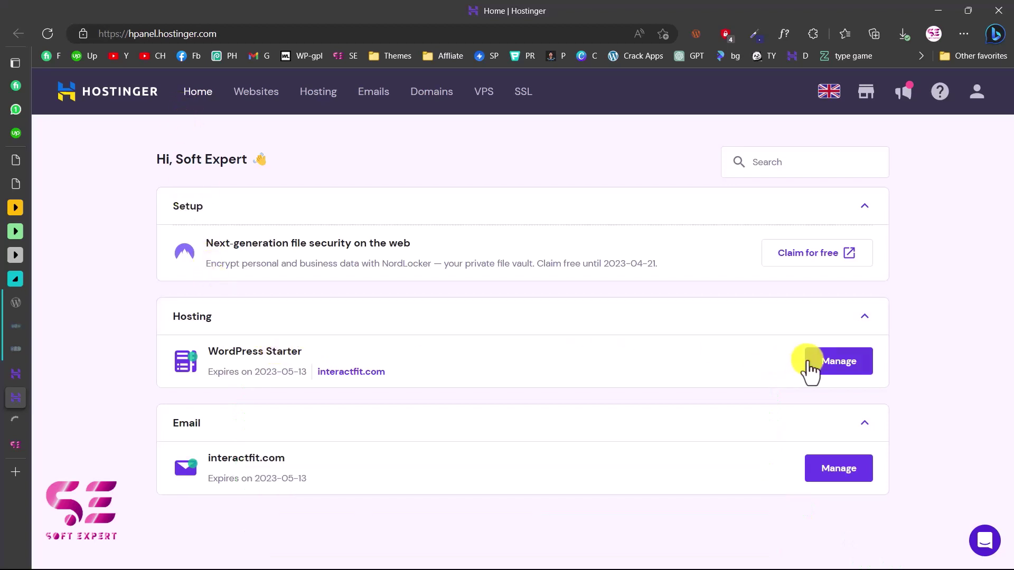
click(851, 372)
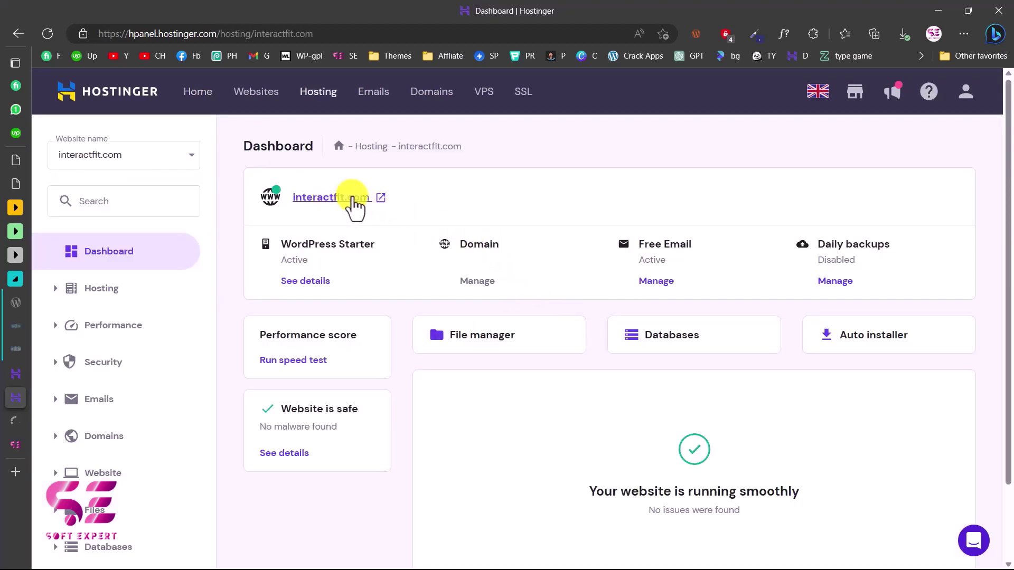
click(352, 200)
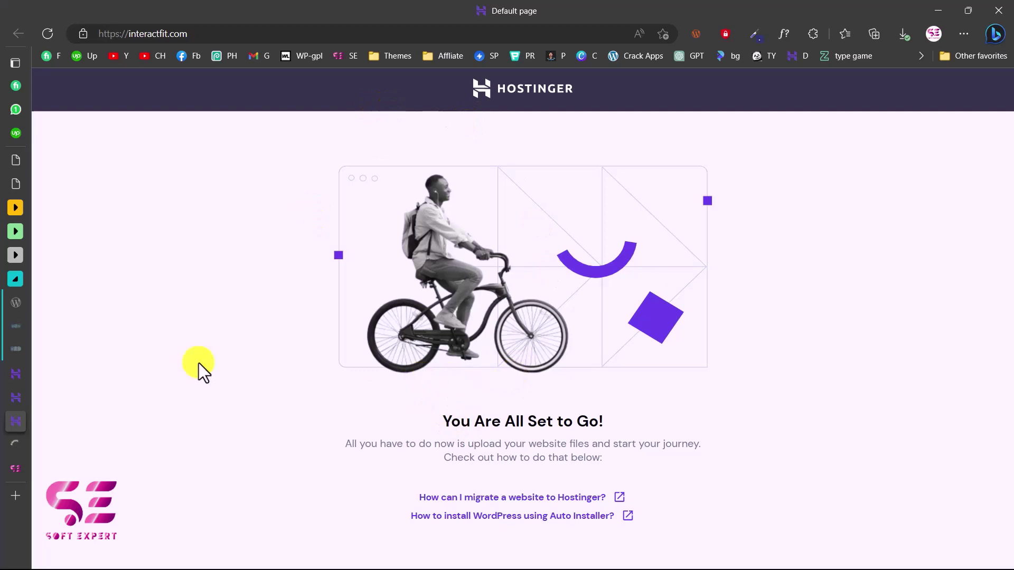
click(16, 397)
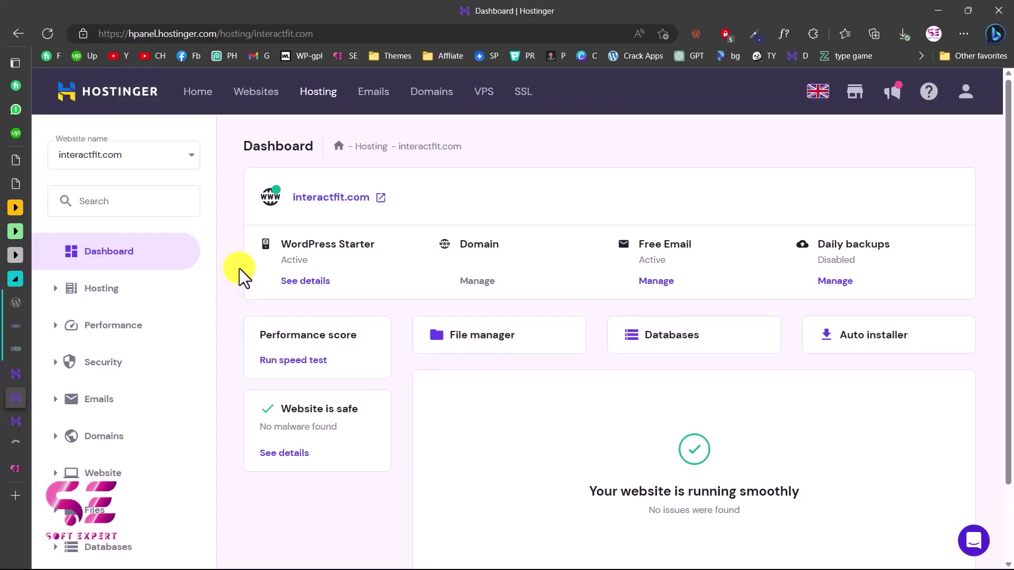
- Go to the website's WordPress overview for interactfit.com and start a new WordPress installation
scroll(172, 429, down, 2)
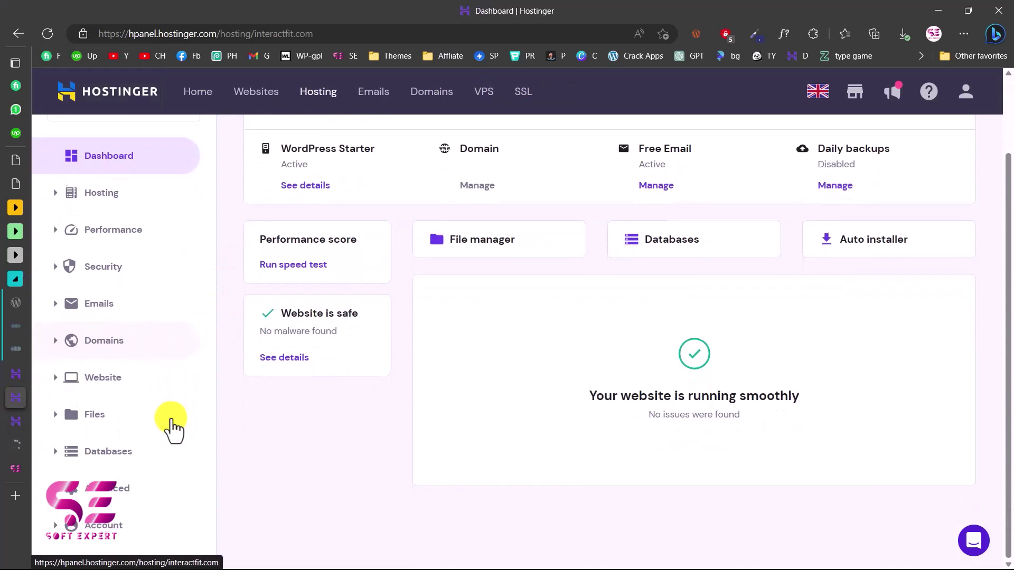
click(57, 389)
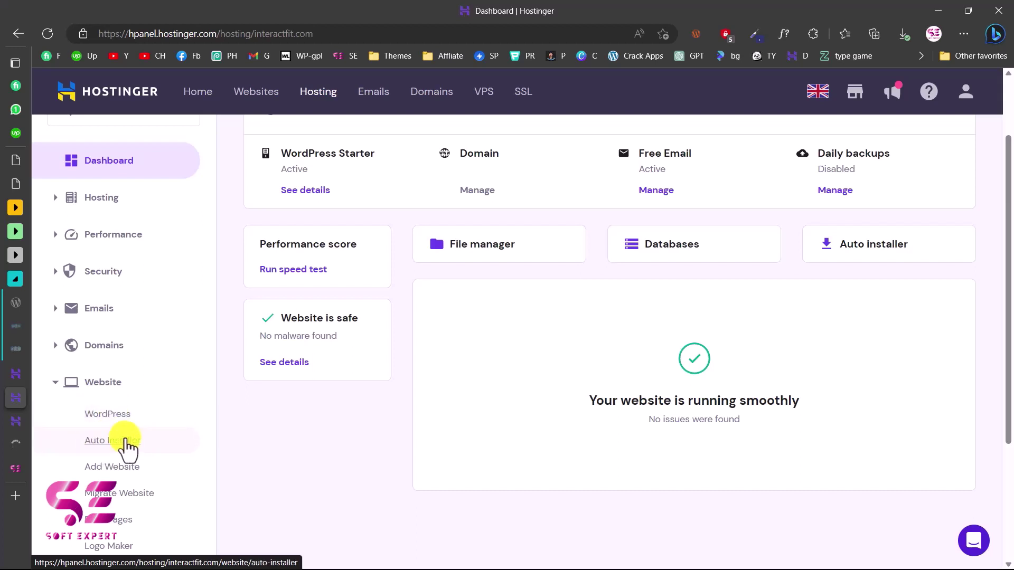
click(111, 414)
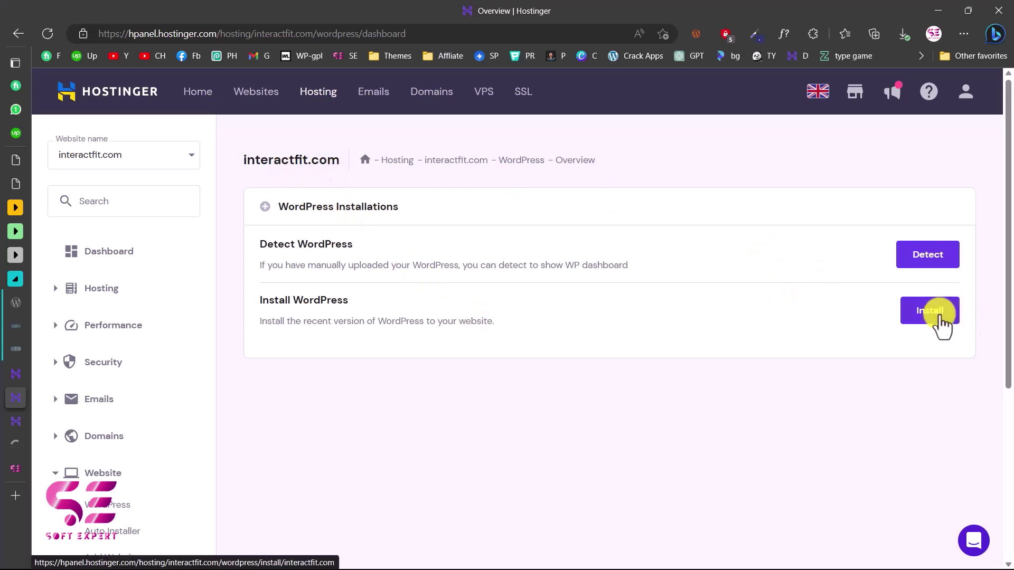
click(938, 320)
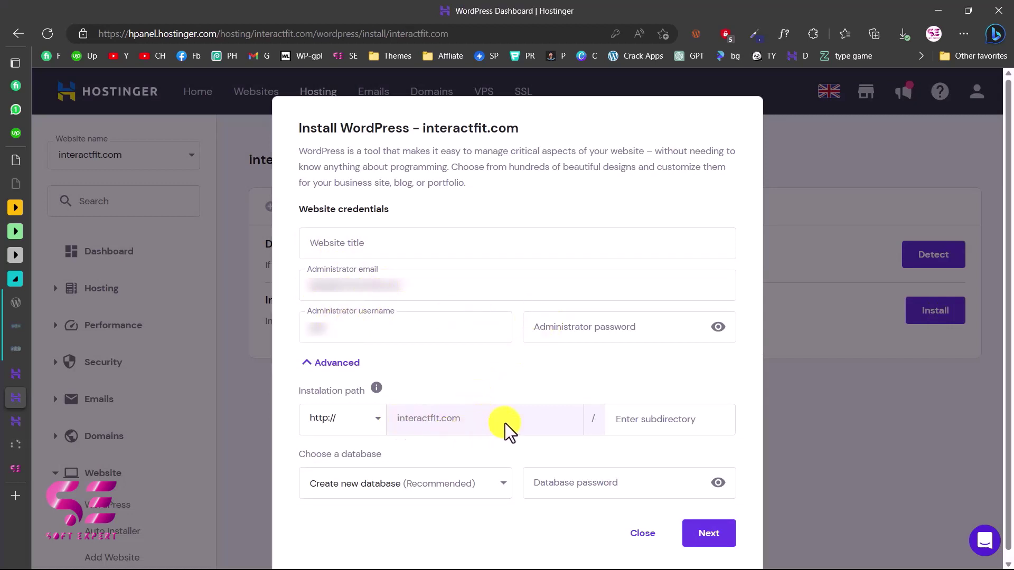
- Set the website title to Interact Fit, enter the administrator password, choose the installation path's protocol and continue to the version settings
click(404, 253)
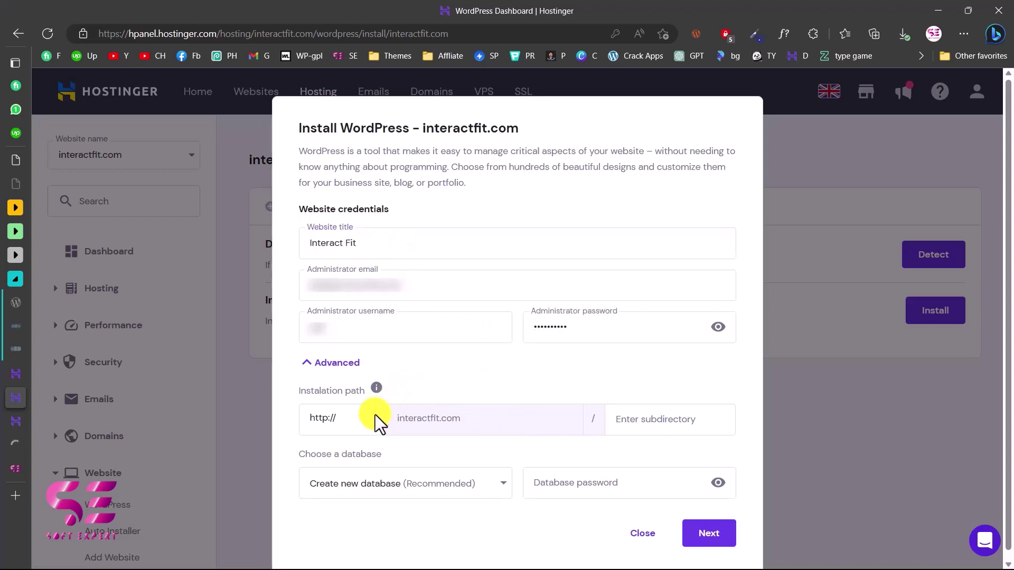
click(375, 415)
click(335, 449)
click(704, 539)
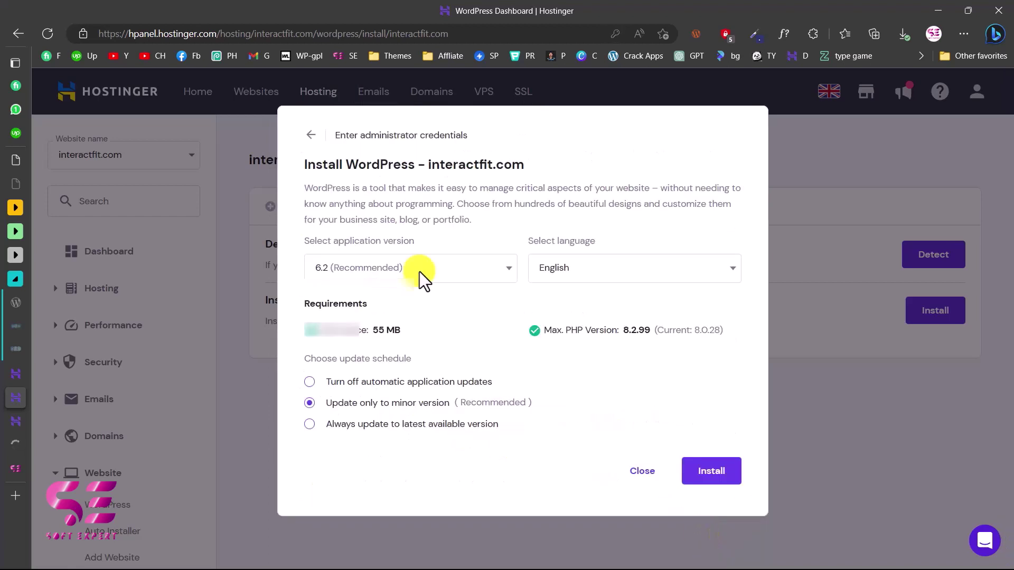
- Install WordPress 6.2 in English with updates only to minor versions, and look over the site's new WordPress dashboard
click(509, 267)
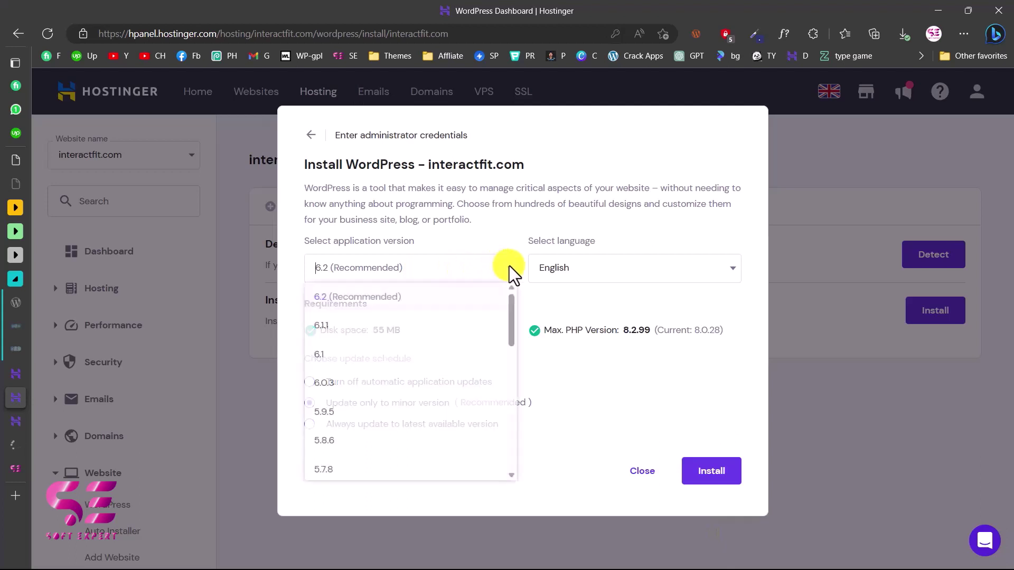
click(354, 298)
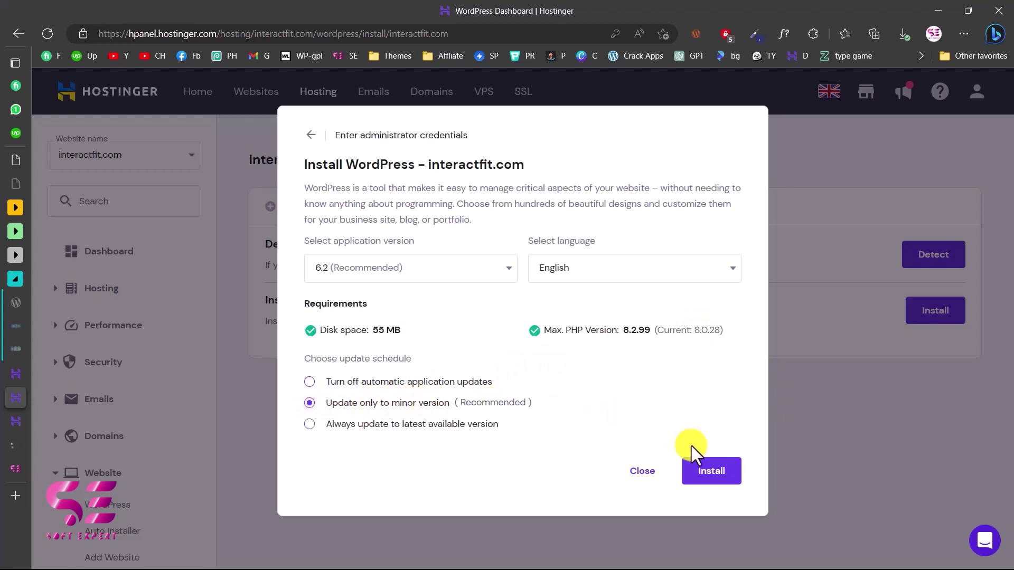
click(711, 472)
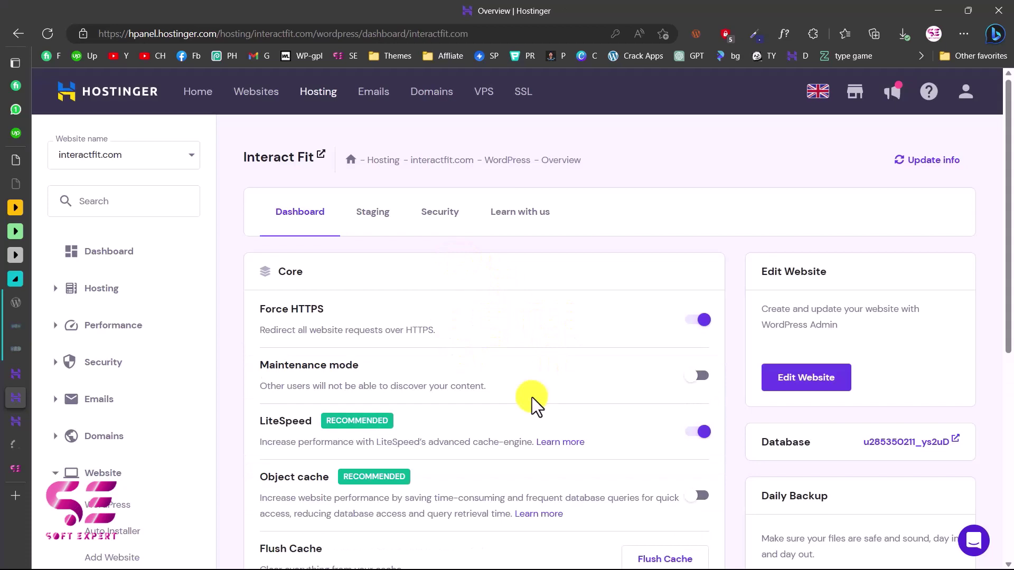
scroll(531, 397, down, 4)
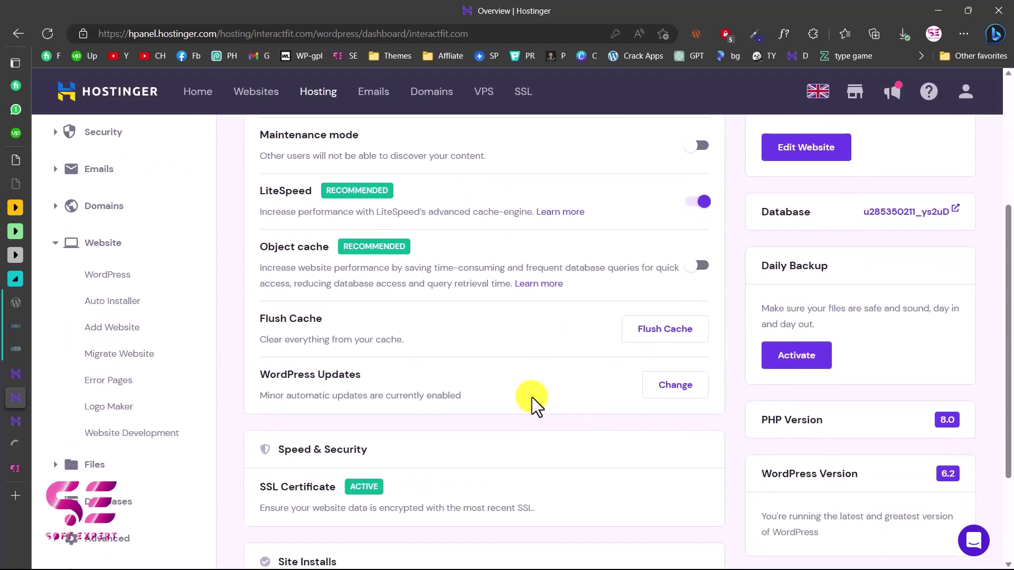
- Look over the WordPress overview settings for interactfit.com, and reload the site's preview to view the new default home page
scroll(531, 397, down, 2)
scroll(531, 397, up, 3)
scroll(531, 397, down, 1)
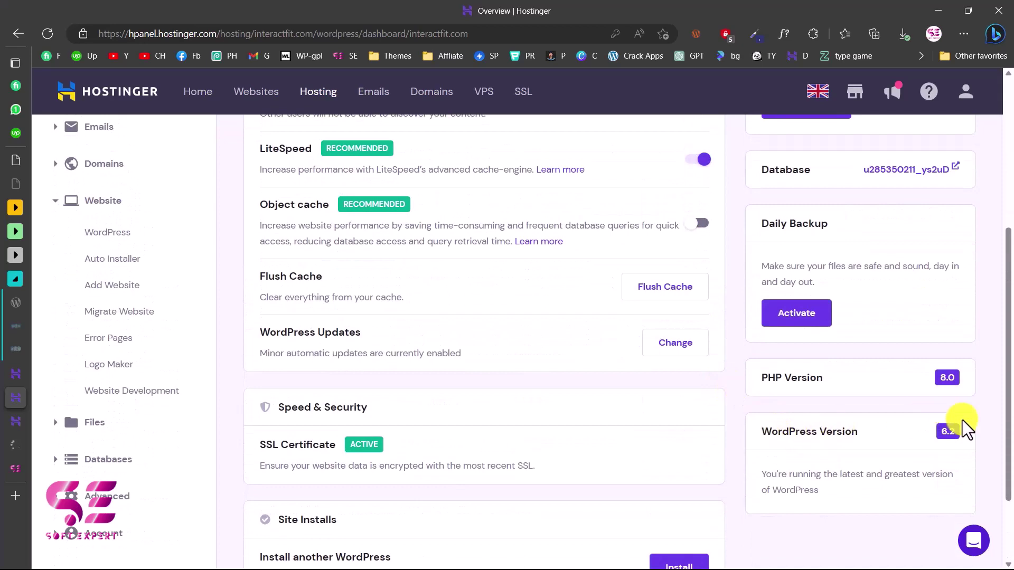
scroll(464, 383, up, 5)
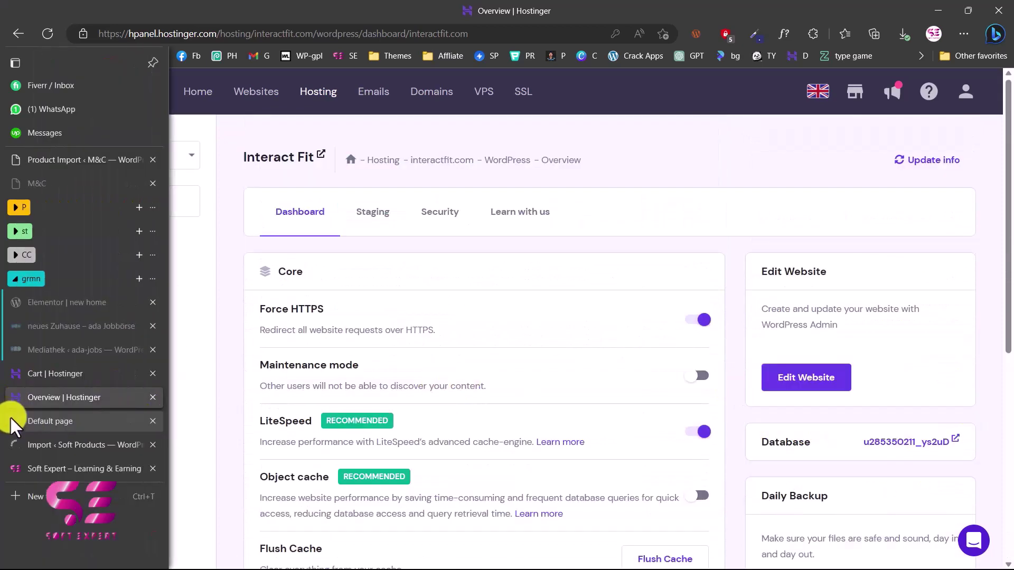
click(11, 417)
click(47, 33)
drag(122, 219, 507, 220)
click(308, 267)
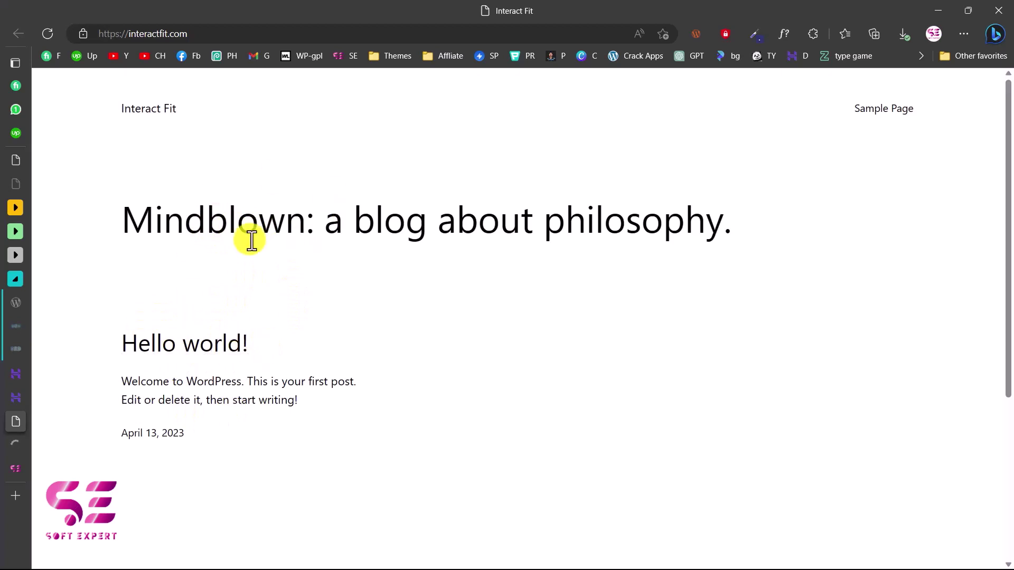
- Go from the hosting overview to the website's WordPress admin and bring up the theme upload form
click(19, 395)
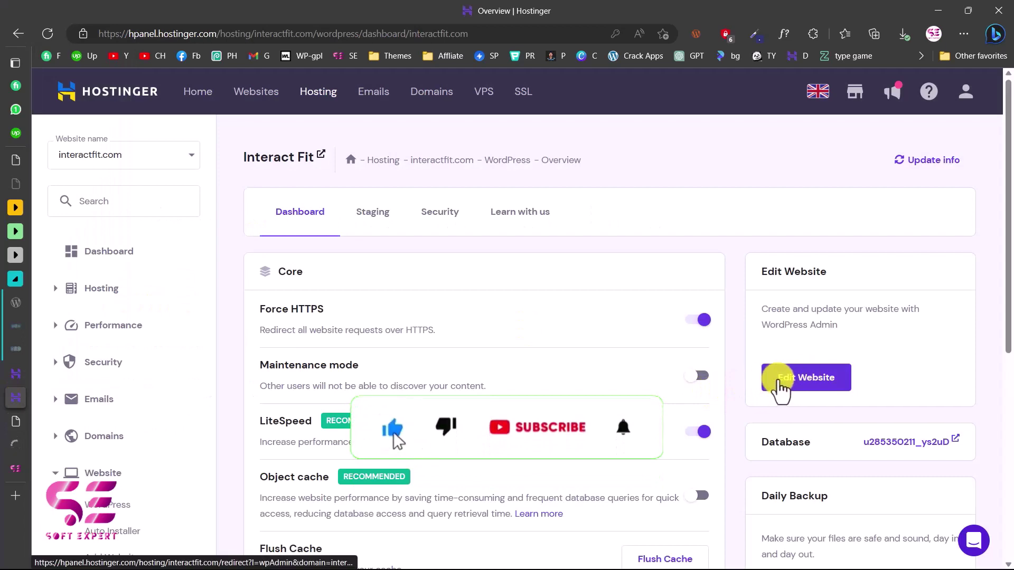
click(830, 378)
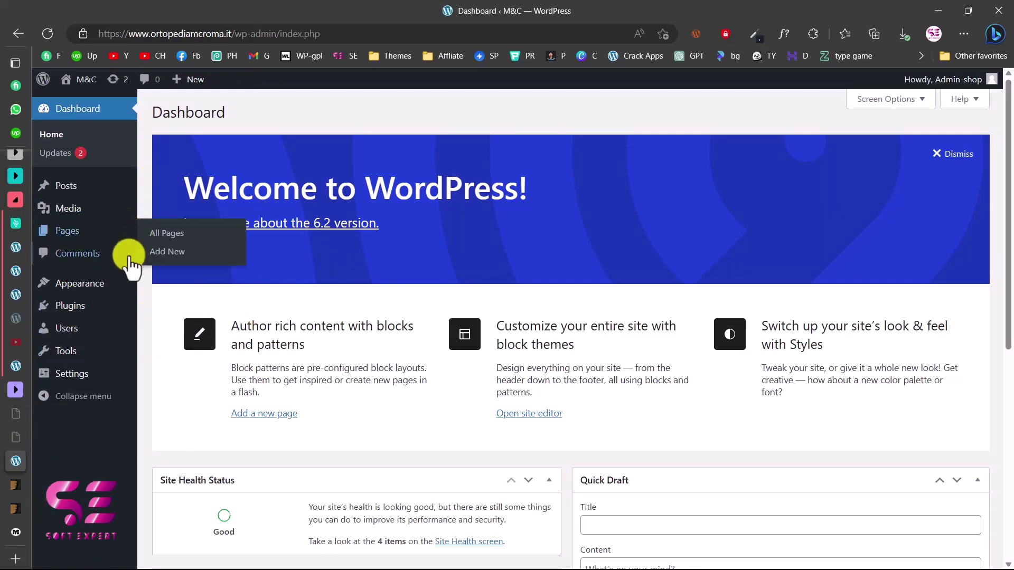
click(91, 289)
click(273, 113)
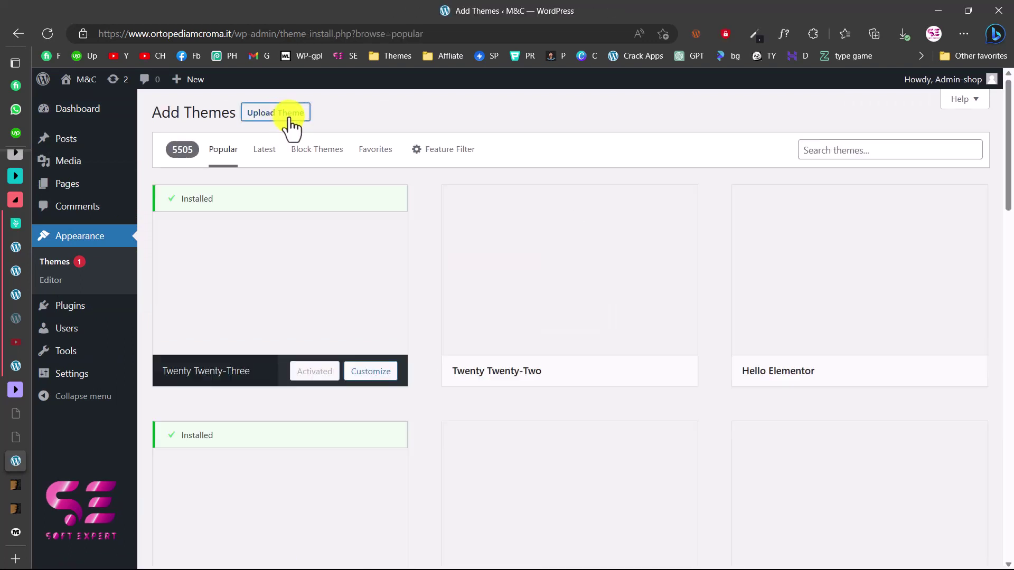
click(276, 117)
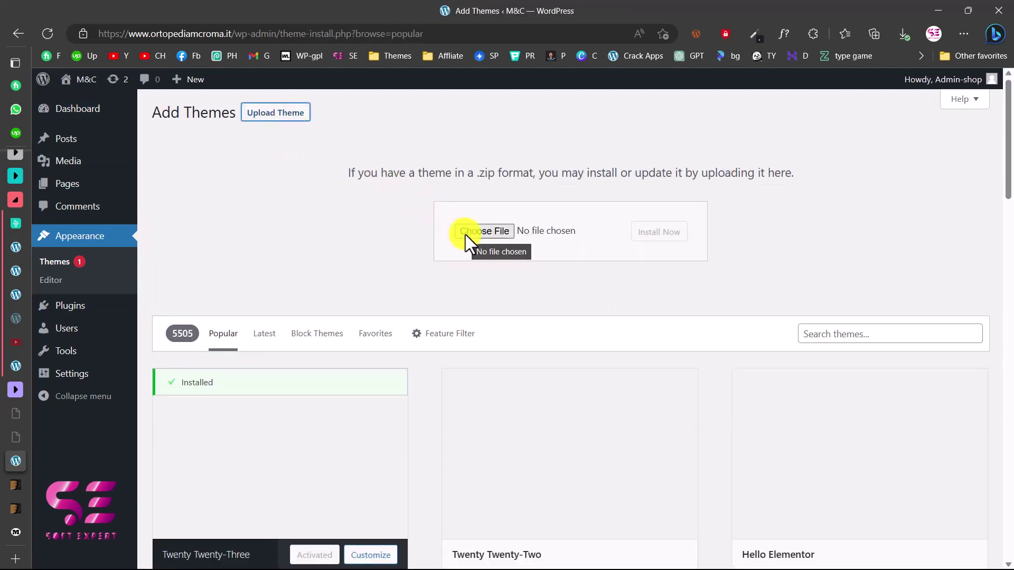
- Switch to File Explorer, extract the downloaded Mallon theme archive and open the code folder inside mainfile_mallon_1.5.5
key(alt+Tab)
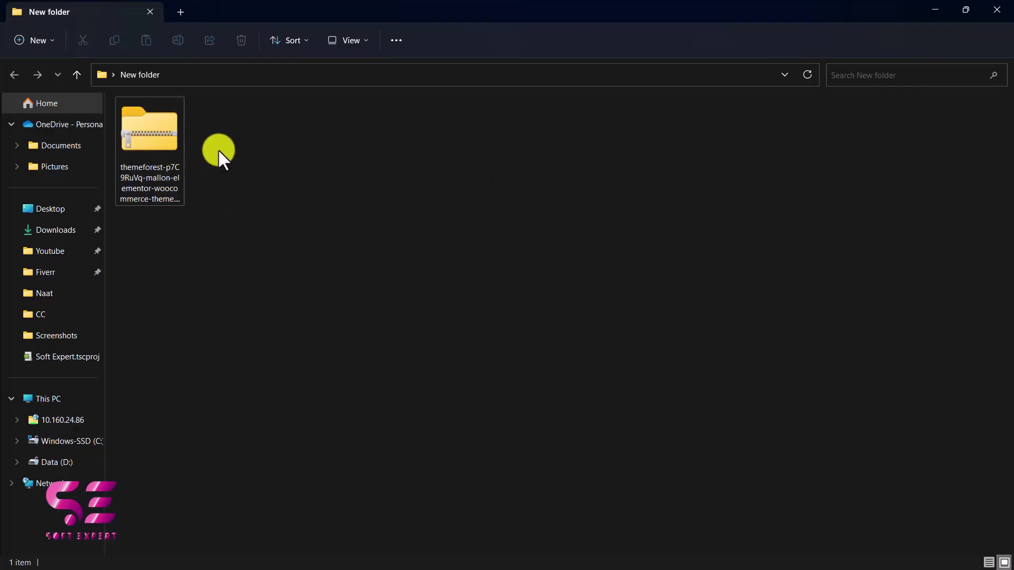
click(157, 125)
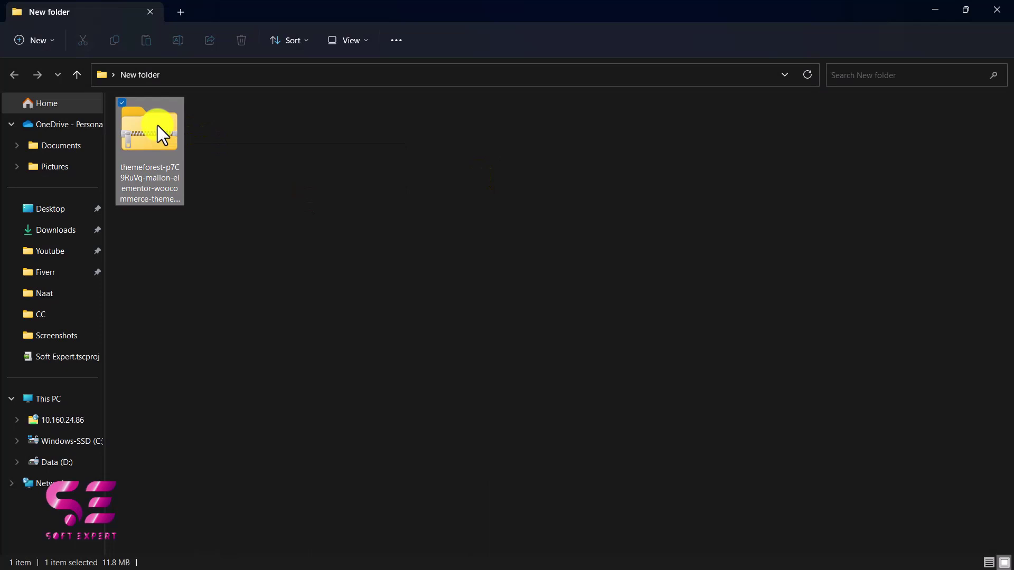
right_click(157, 125)
click(215, 249)
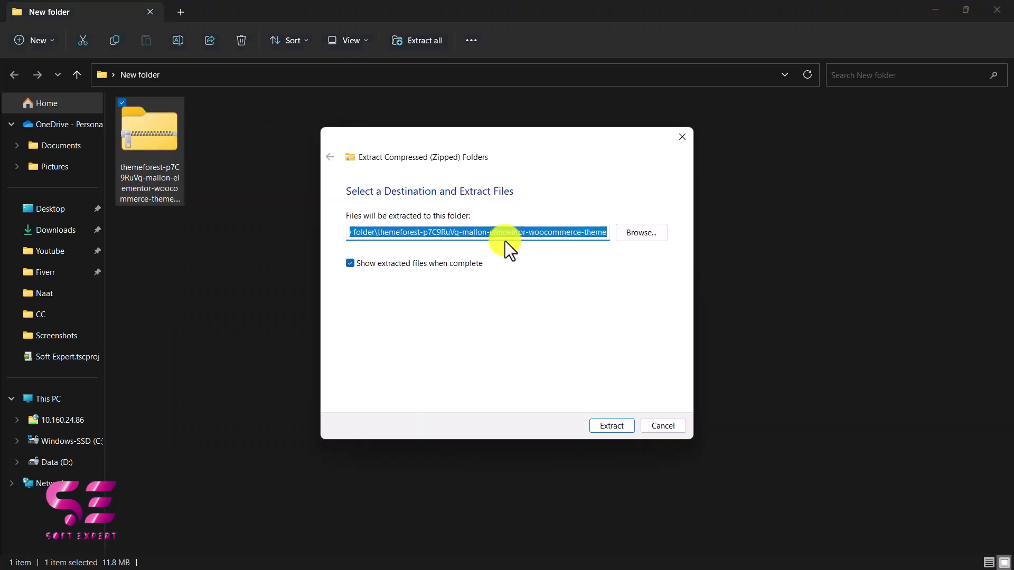
click(612, 425)
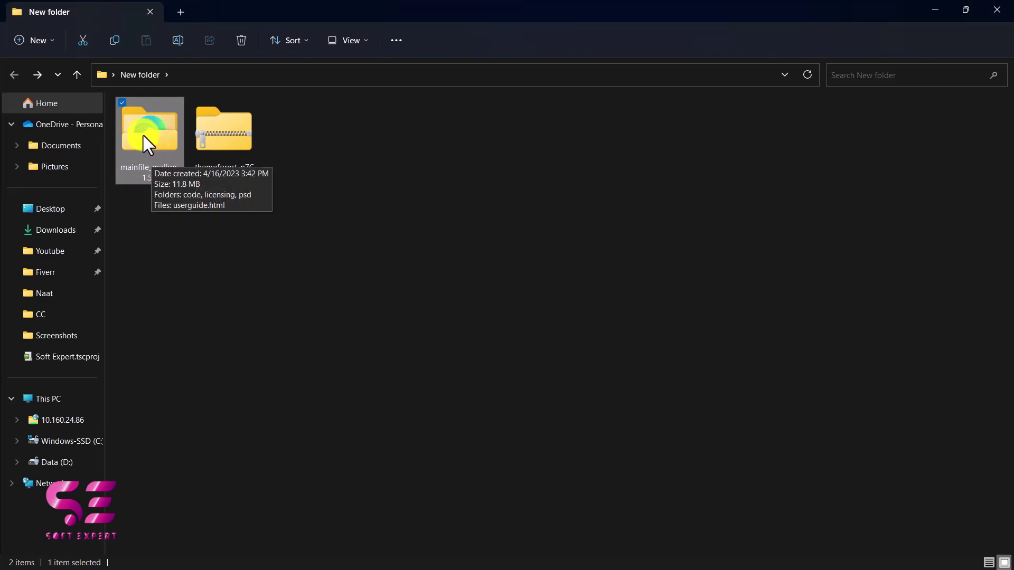
double_click(147, 131)
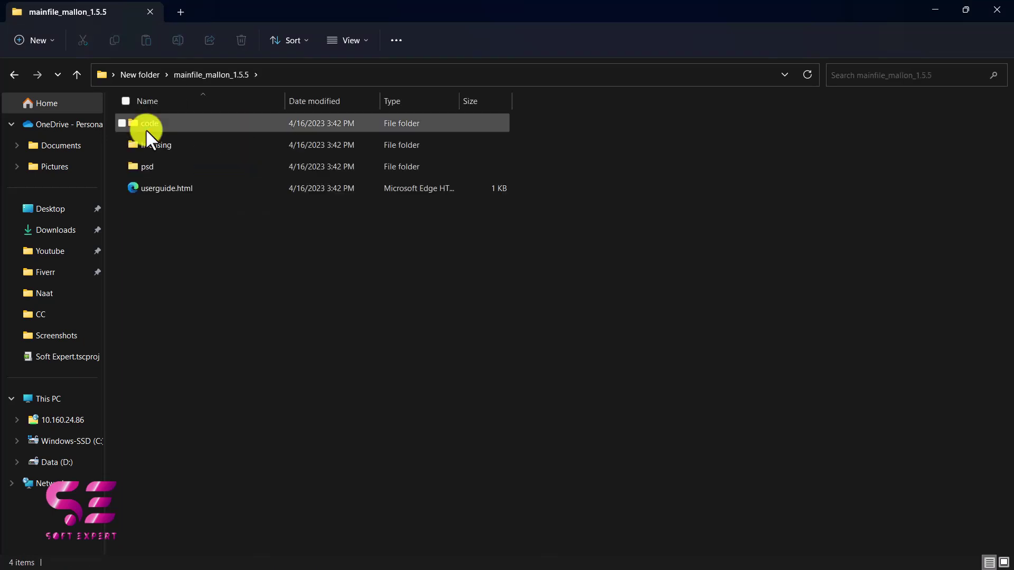
click(147, 125)
double_click(147, 125)
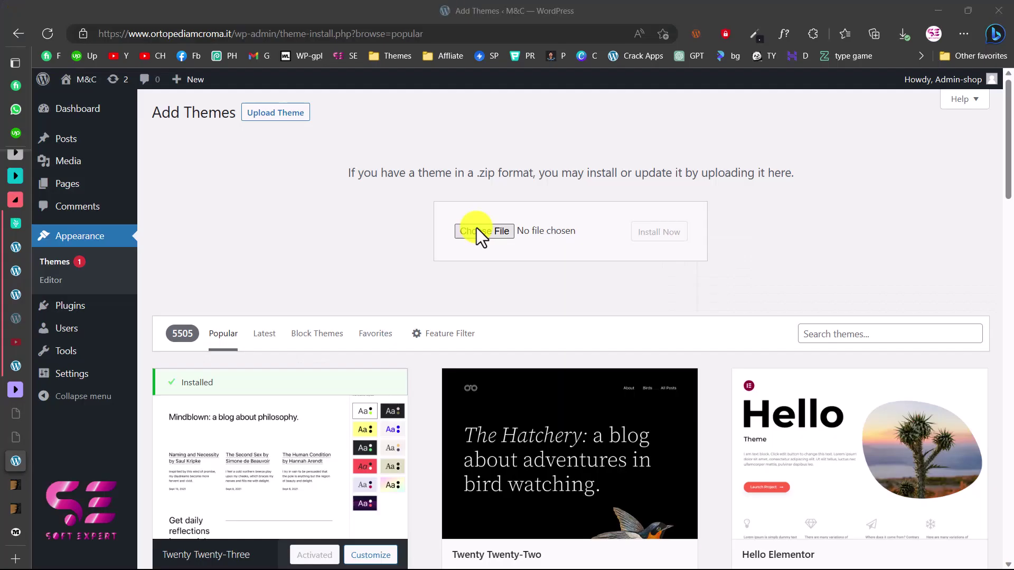
- Upload sw_mallon_theme_v1.5.5.zip from the extracted code folder and install it as a theme
click(477, 227)
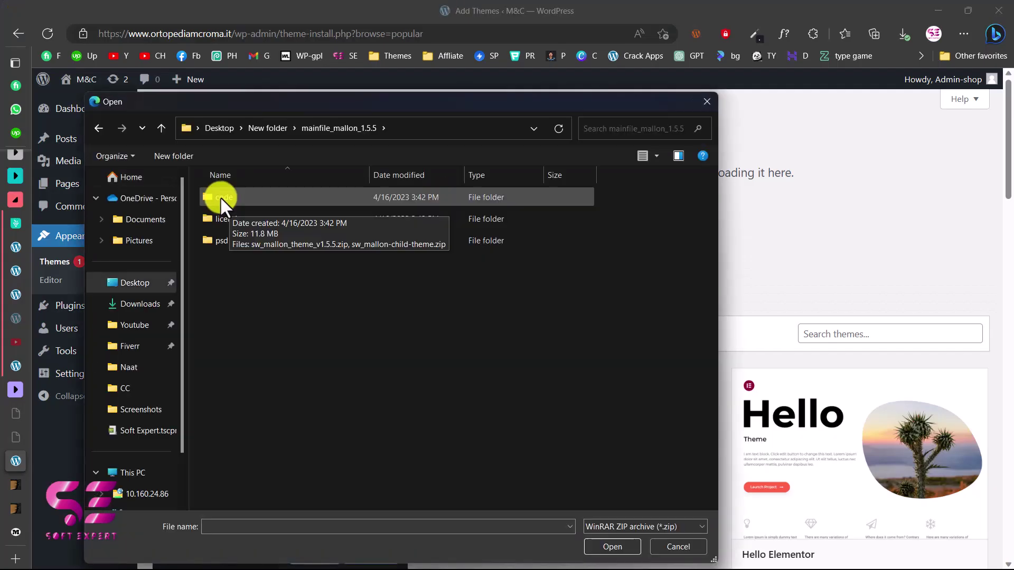
double_click(213, 199)
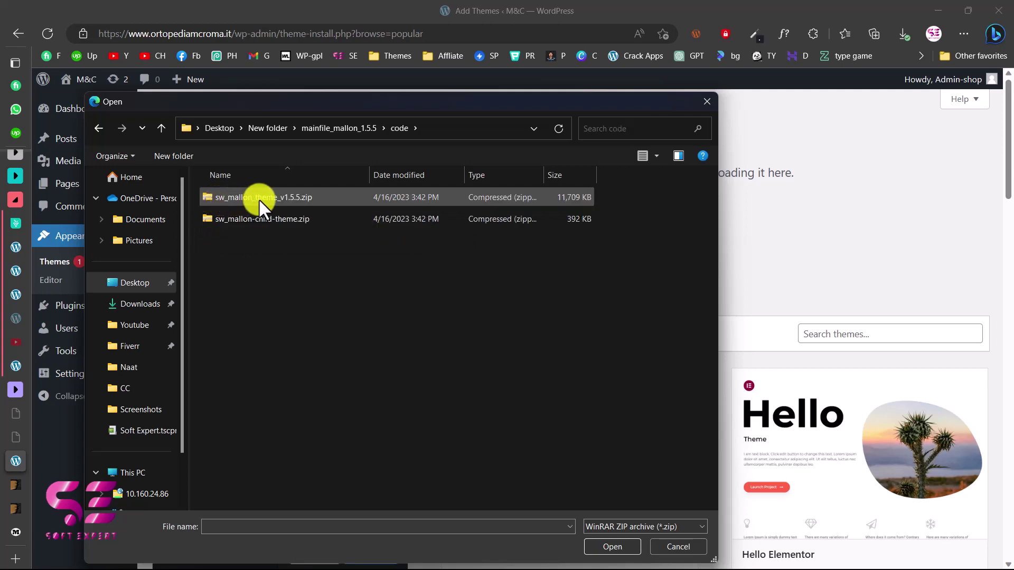
click(227, 200)
click(623, 544)
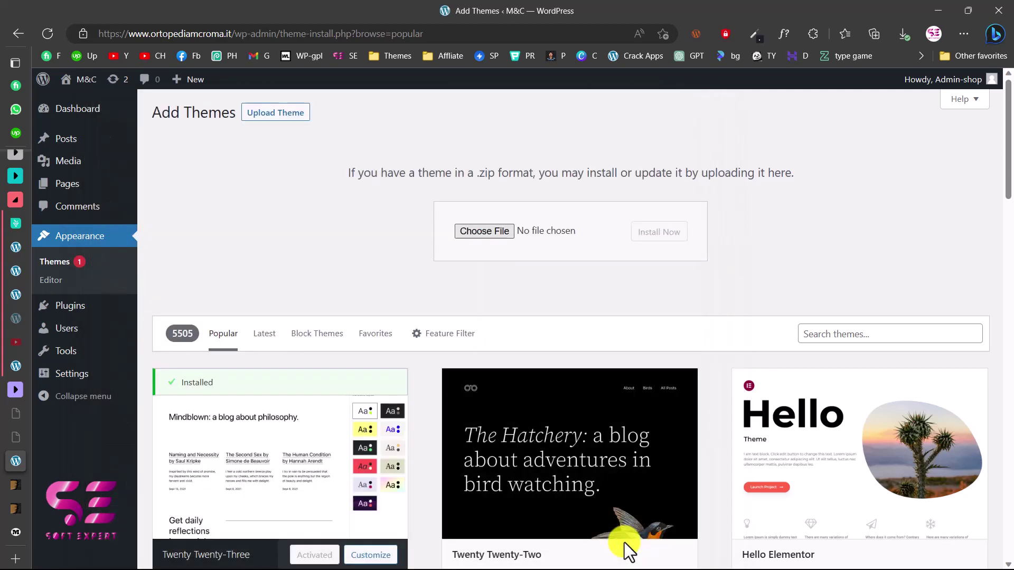
click(654, 236)
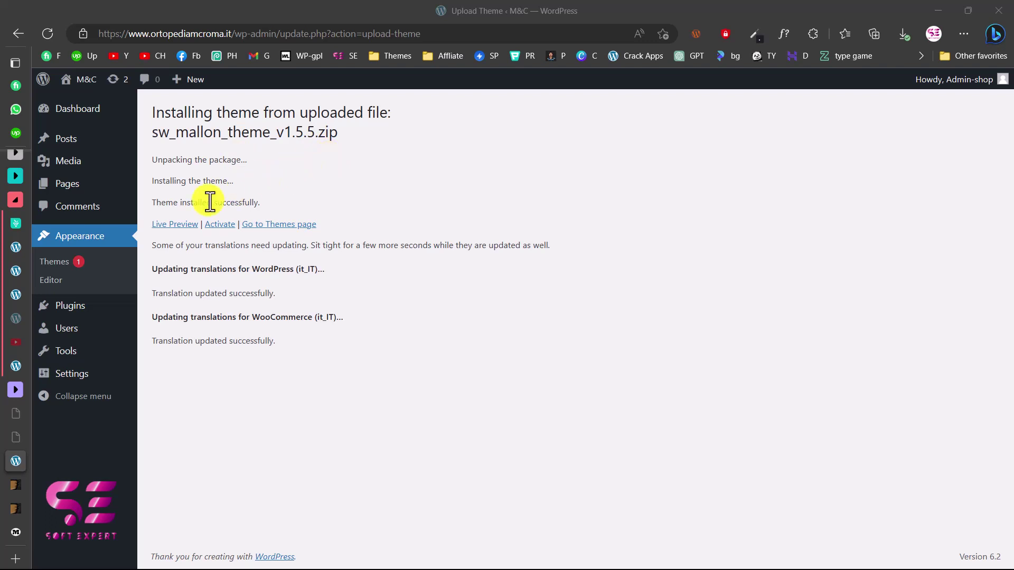
- Upload and install the child theme from sw_mallon-child-theme.zip and activate it
click(76, 260)
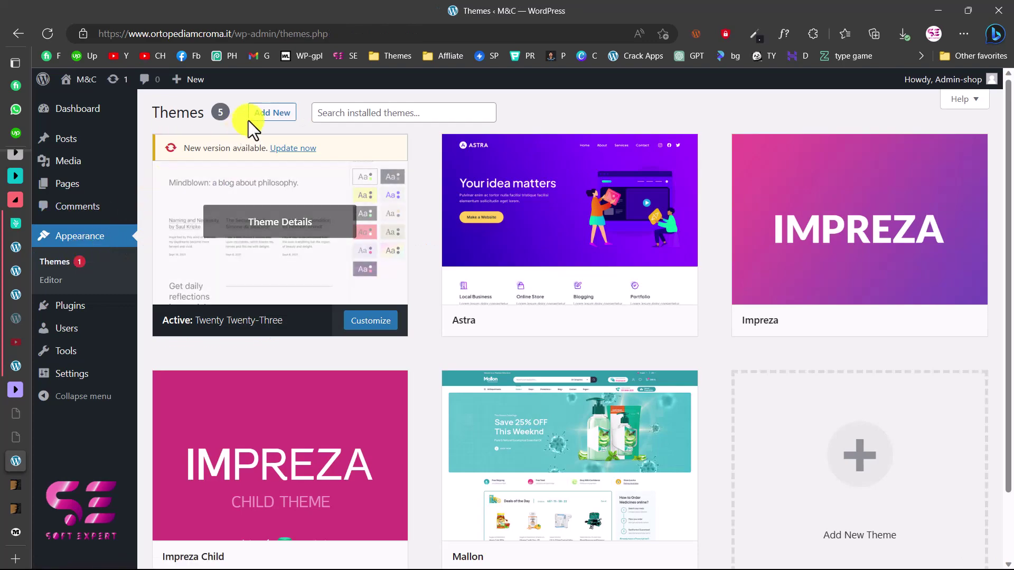
click(266, 112)
click(268, 117)
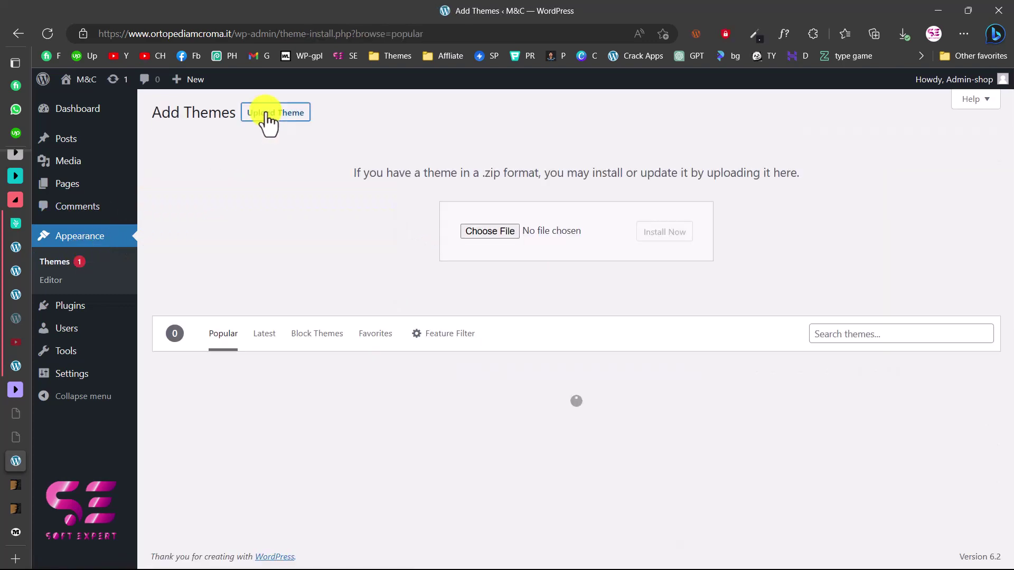
click(477, 232)
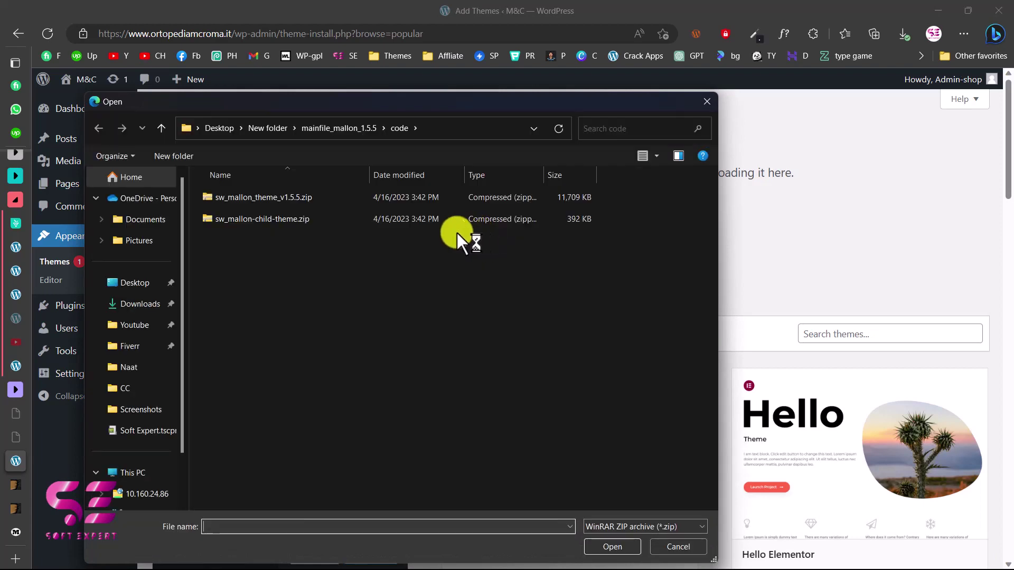
click(289, 218)
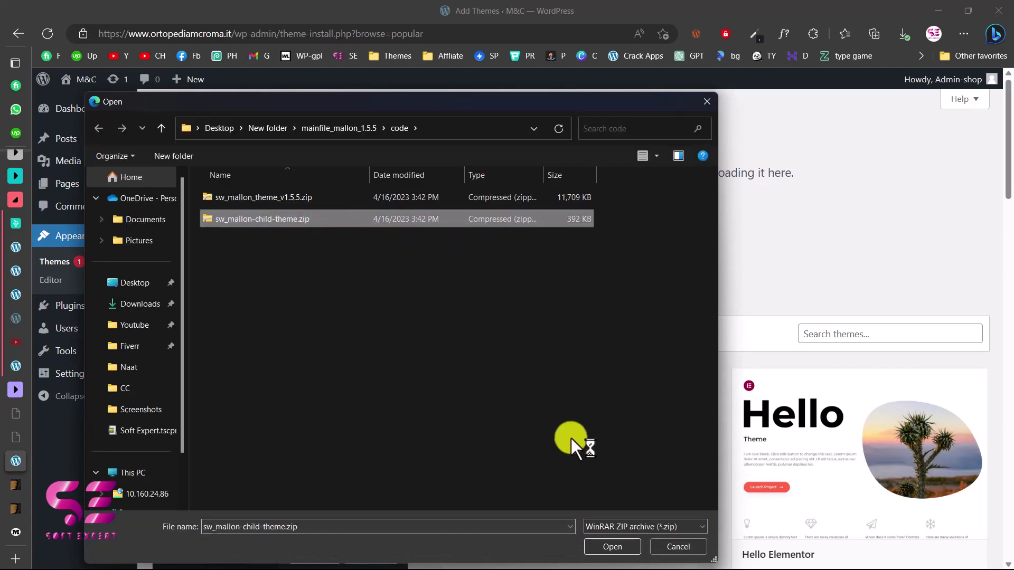
click(613, 545)
click(650, 233)
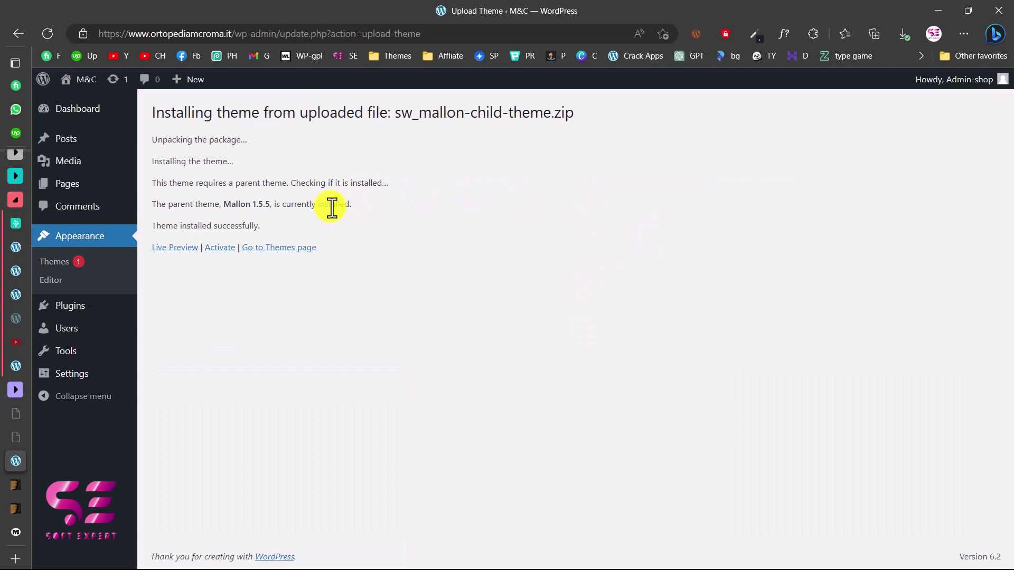
click(220, 247)
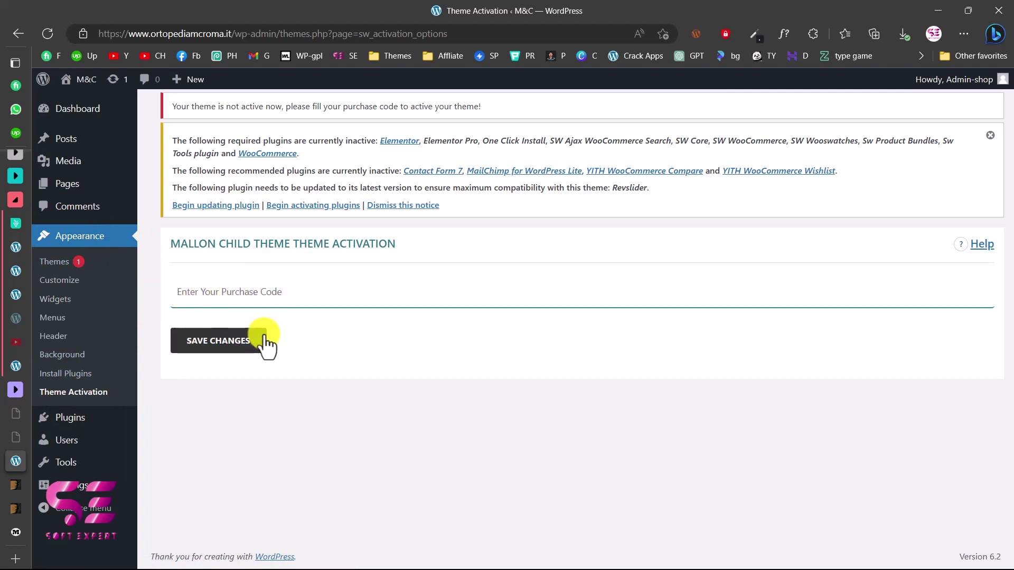
- Copy the item purchase code from the downloaded Envato license certificate, paste it into the theme activation form and save
click(902, 34)
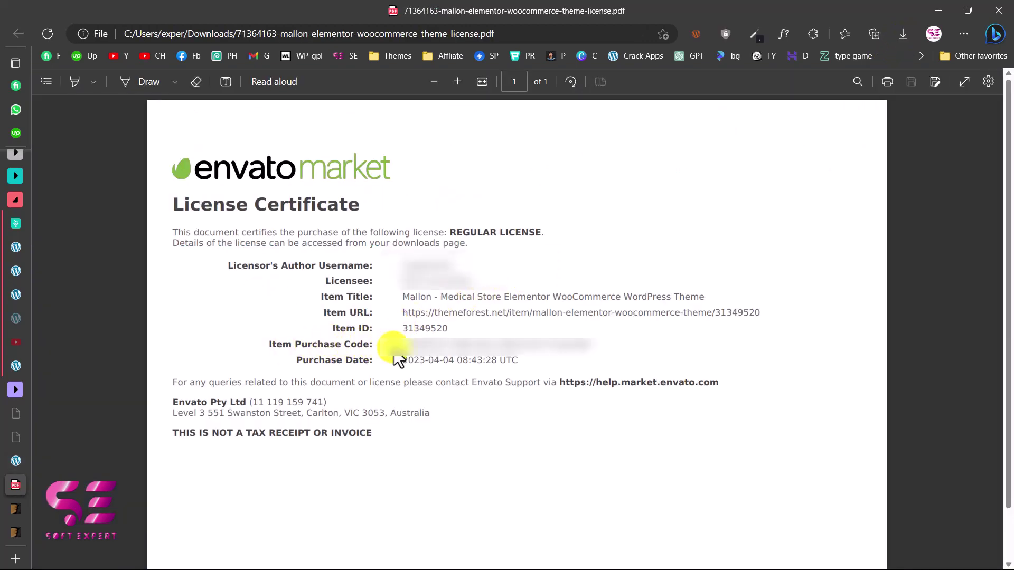
drag(403, 346, 587, 347)
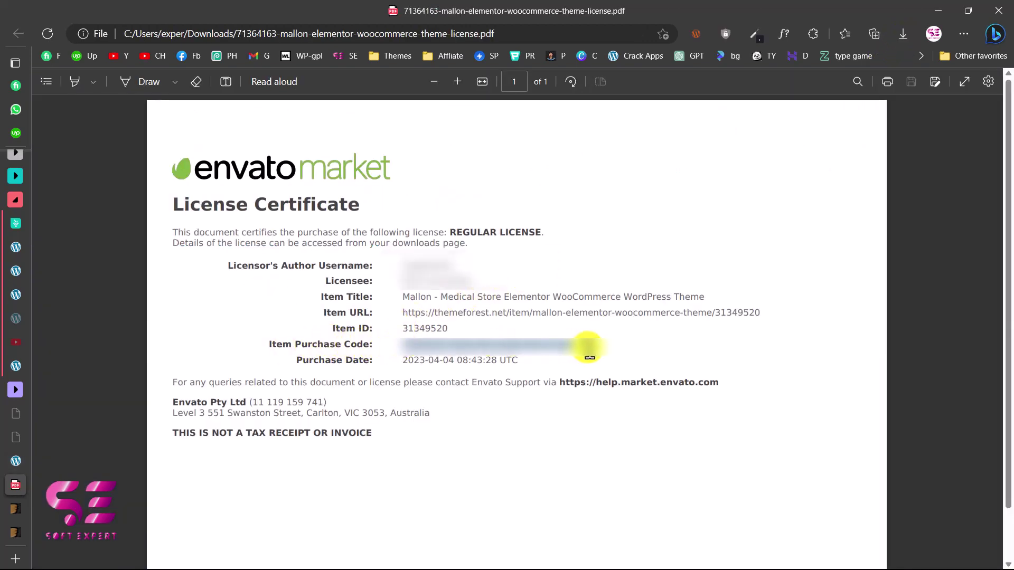
right_click(589, 357)
click(623, 87)
key(ctrl+shift+Tab)
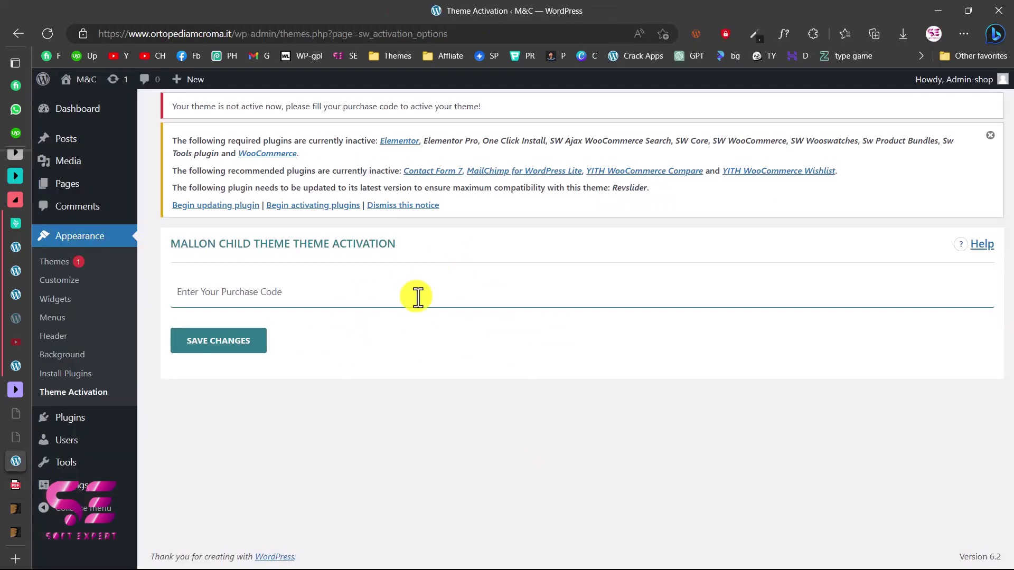
right_click(353, 296)
click(387, 148)
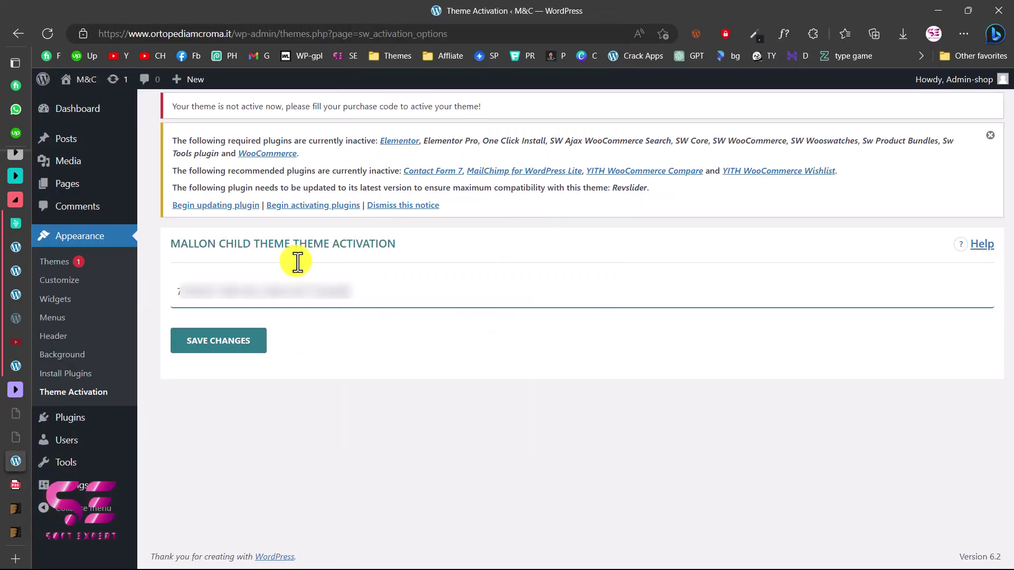
click(244, 346)
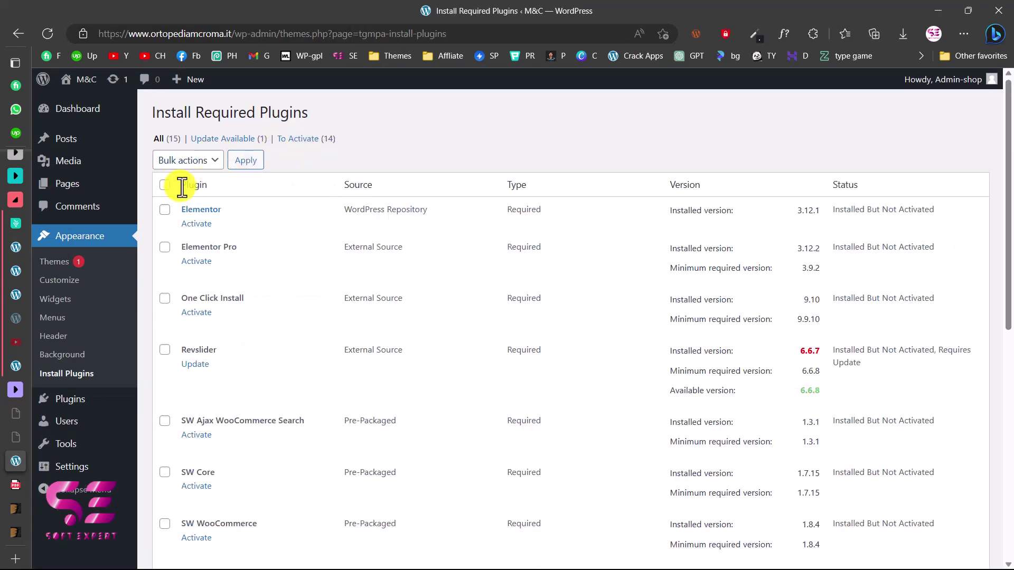
- Activate all the theme's required plugins in bulk and update Revslider
click(165, 185)
click(197, 168)
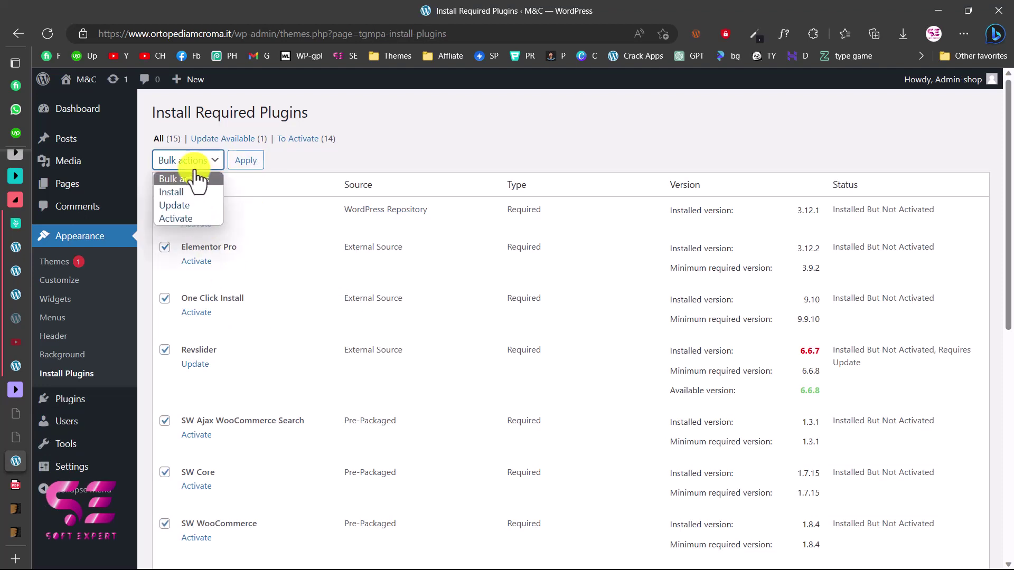
click(161, 219)
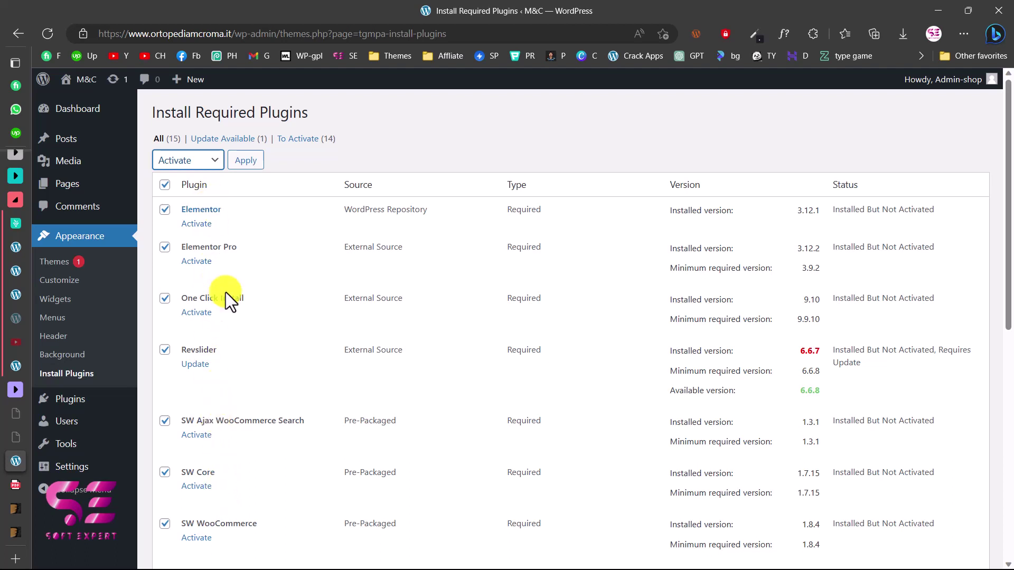
click(240, 164)
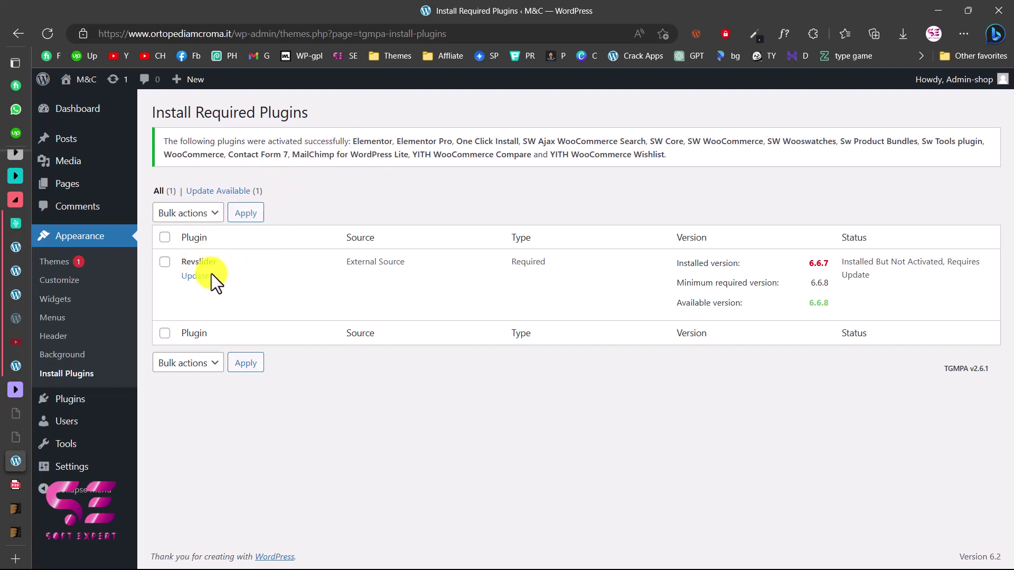
click(190, 277)
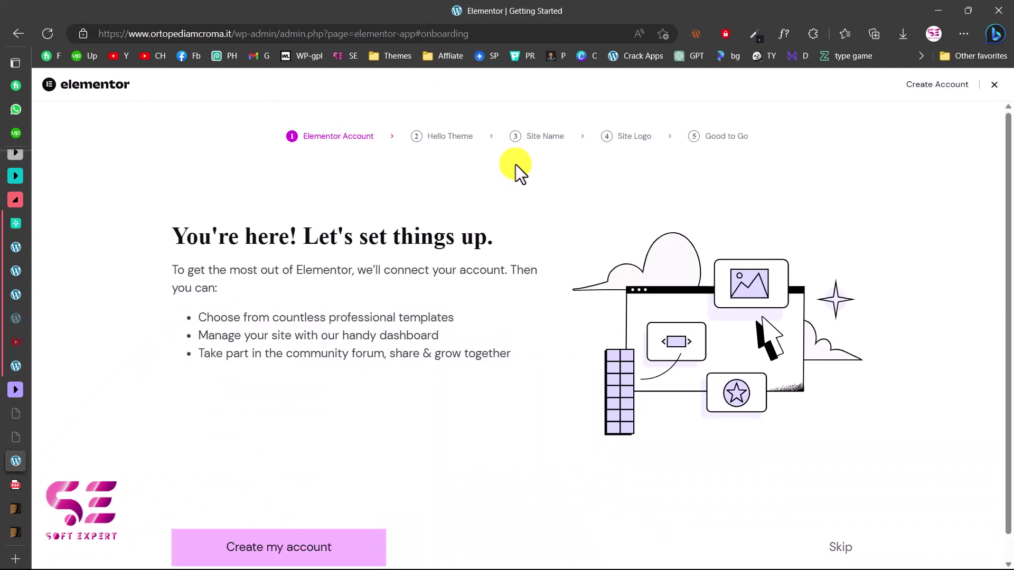
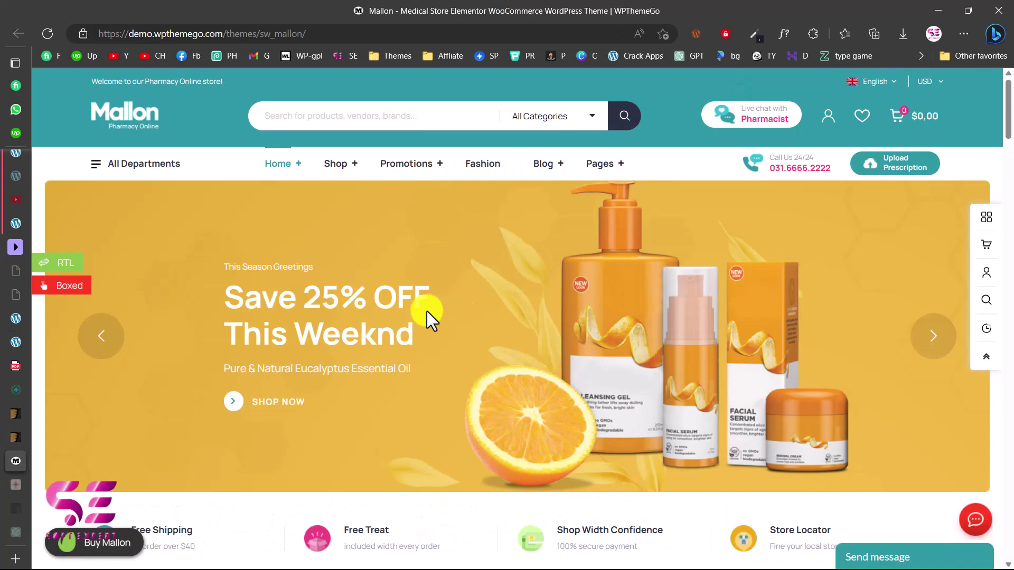
- Look over the home page of the Mallon demo store, including the deals and promotional banners
scroll(426, 318, down, 15)
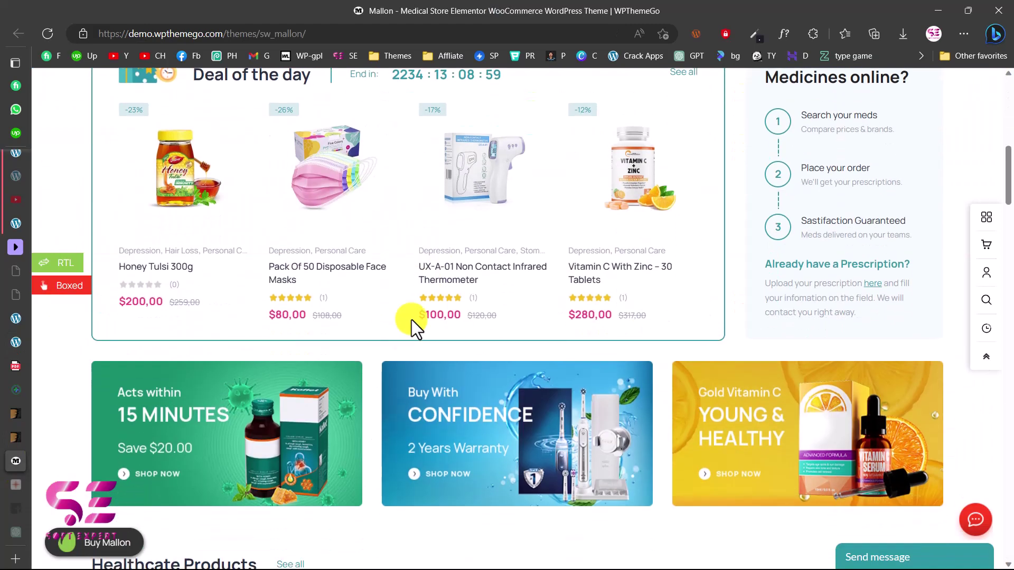
scroll(534, 286, up, 15)
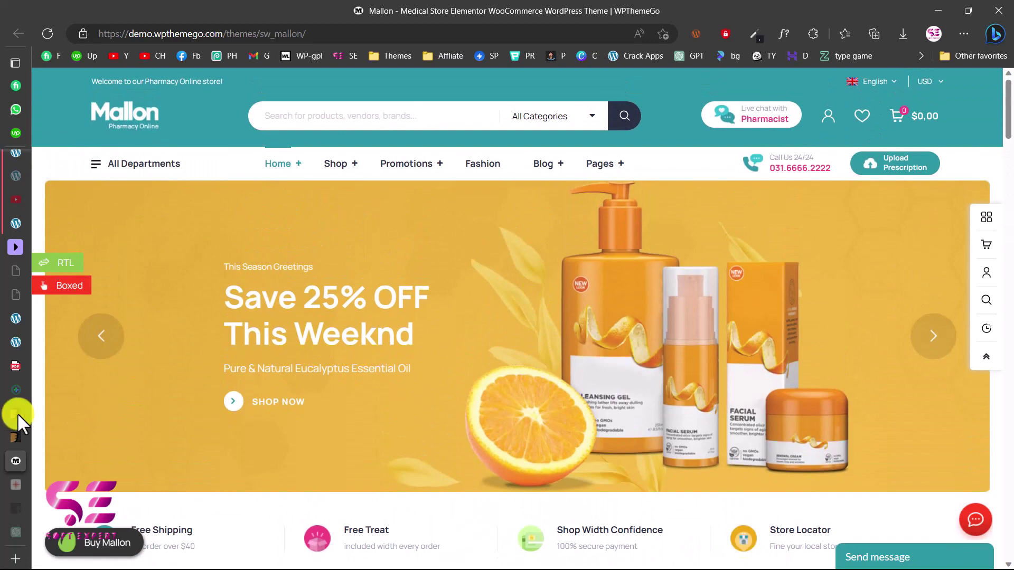
- Open the theme's demo data import page in the WordPress admin and import all content of the Home Page 1 demo
click(15, 318)
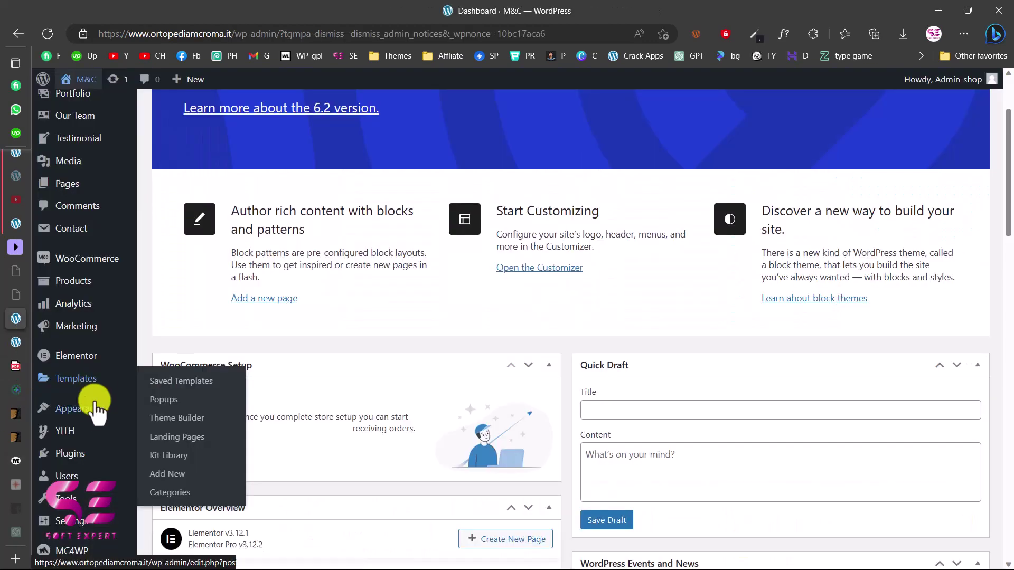
mouse_move(79, 408)
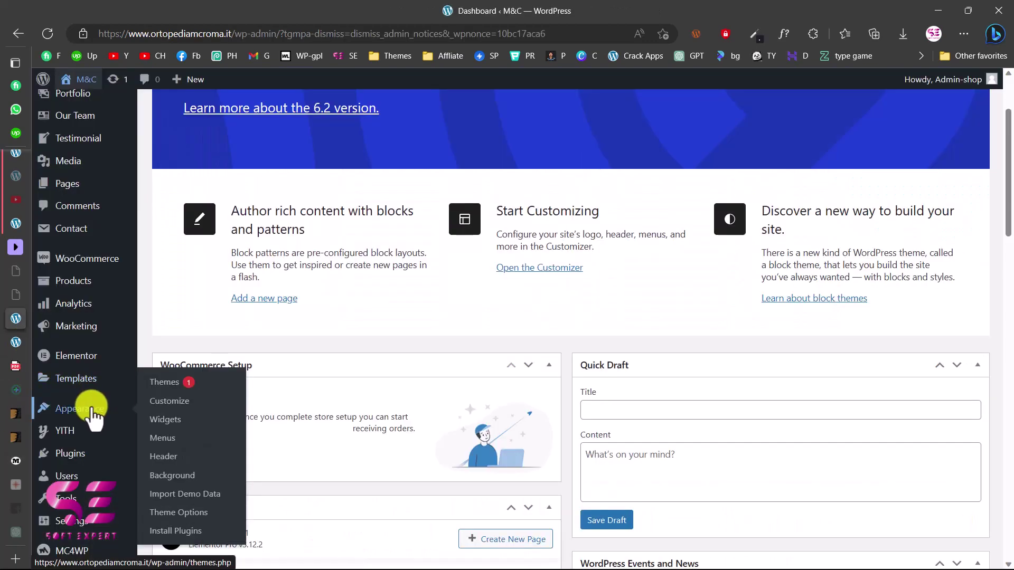
click(193, 496)
scroll(380, 375, down, 6)
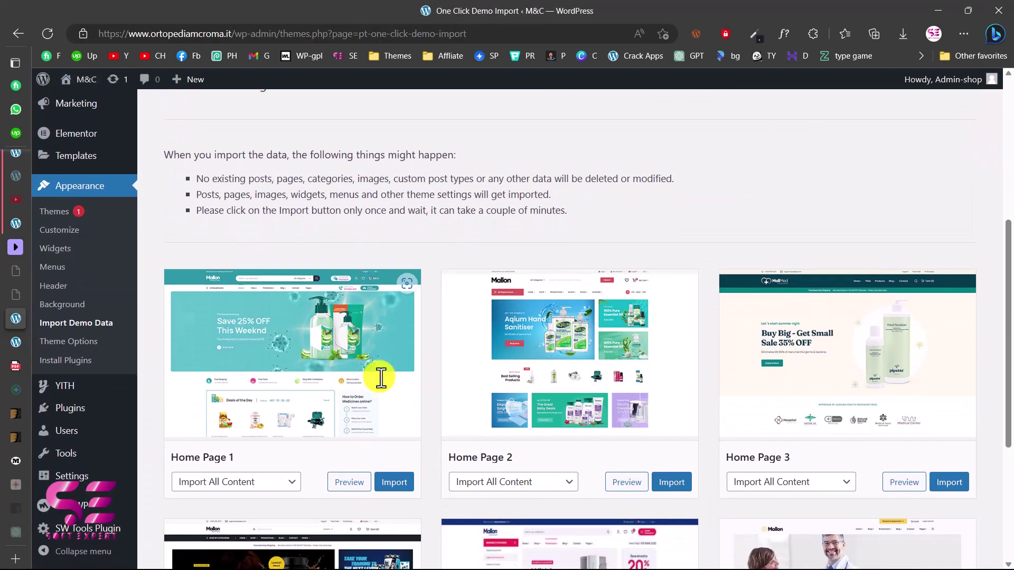
scroll(381, 377, down, 2)
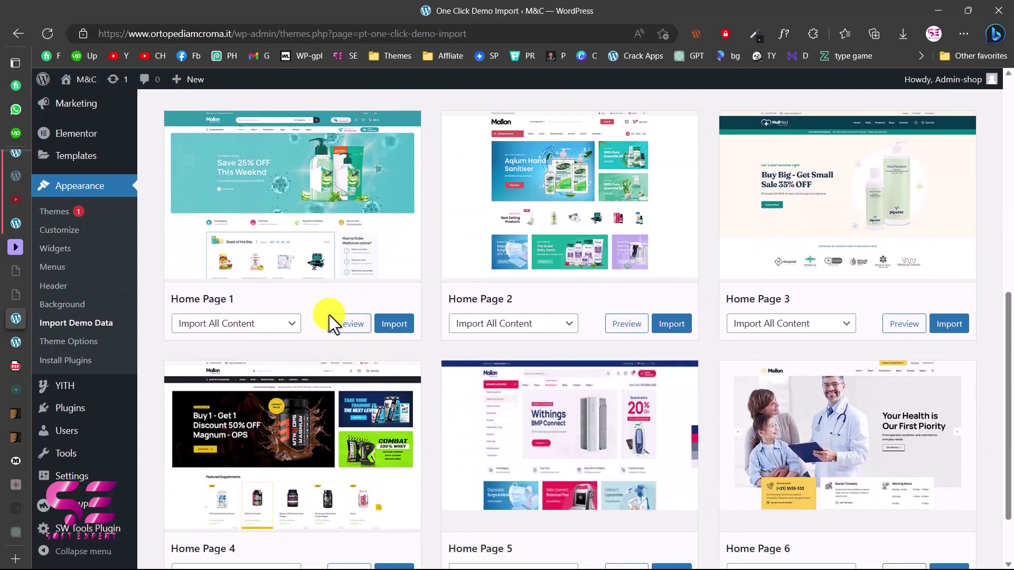
scroll(568, 227, down, 2)
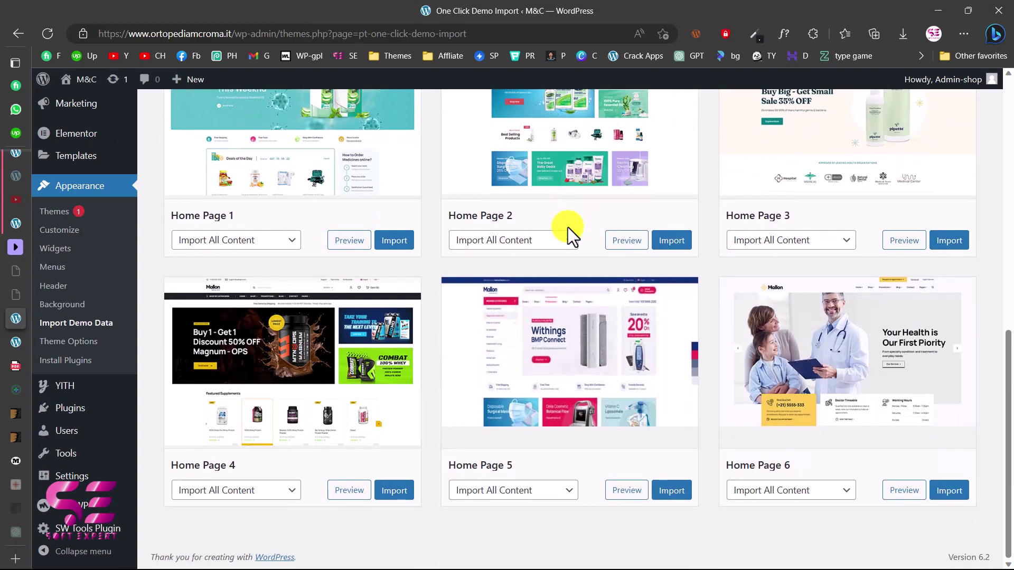
scroll(568, 227, up, 3)
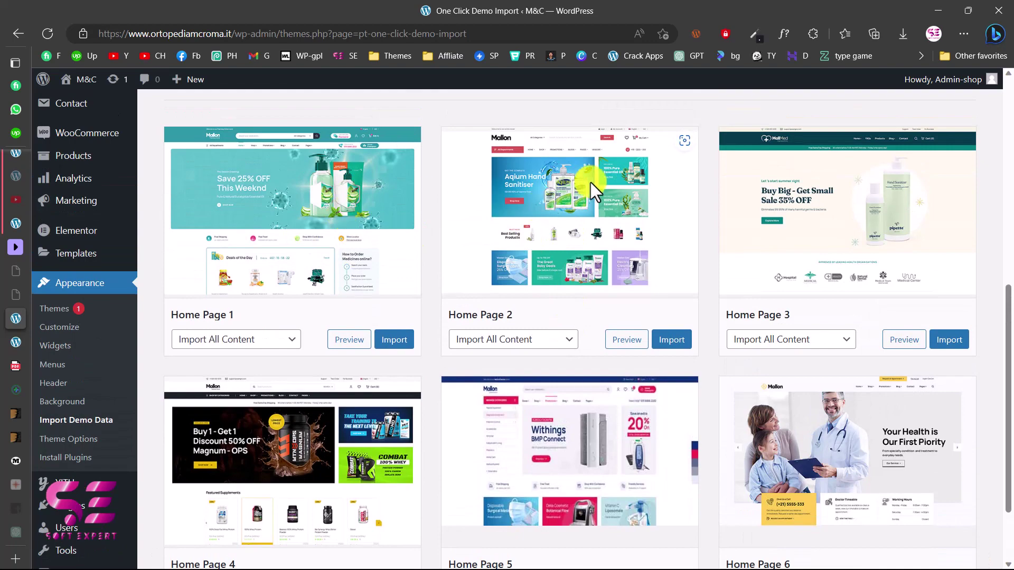
scroll(554, 415, down, 2)
scroll(577, 414, up, 3)
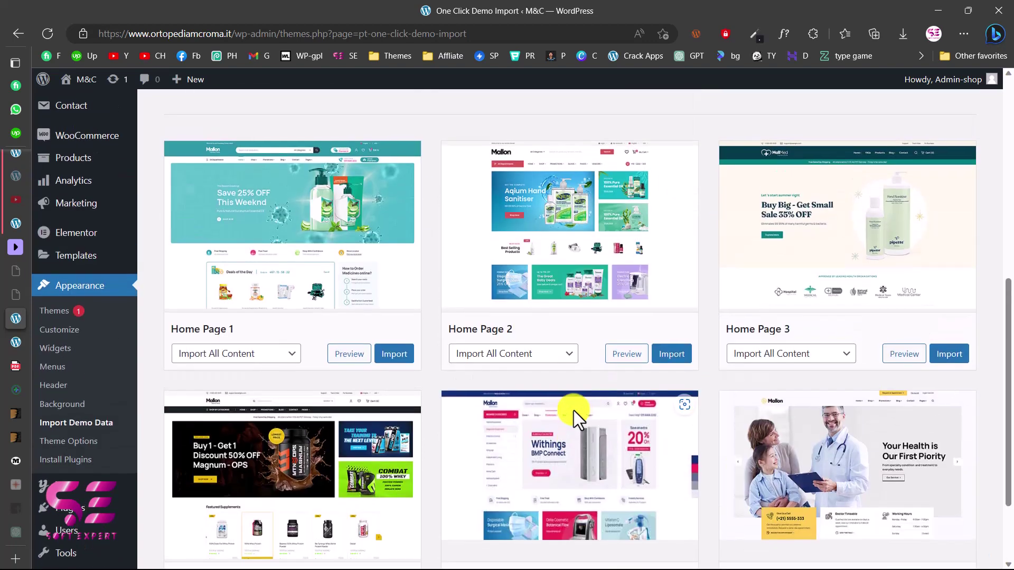
scroll(364, 309, up, 1)
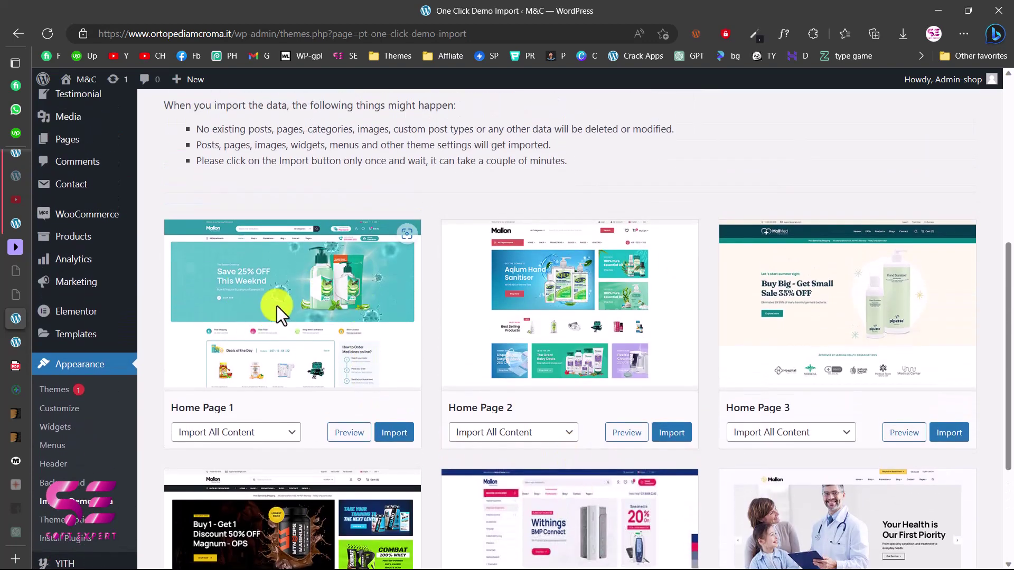
click(395, 432)
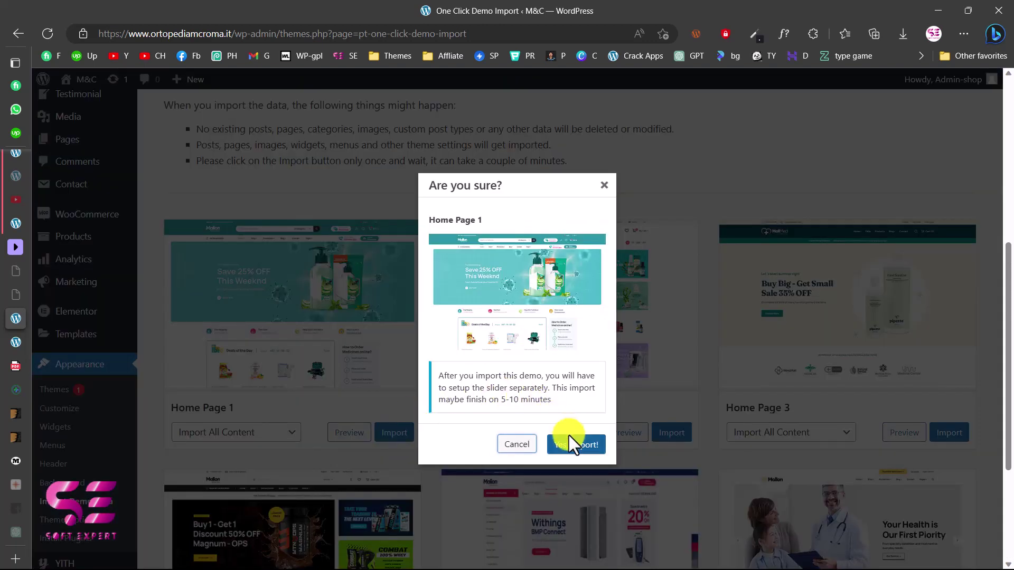
click(585, 445)
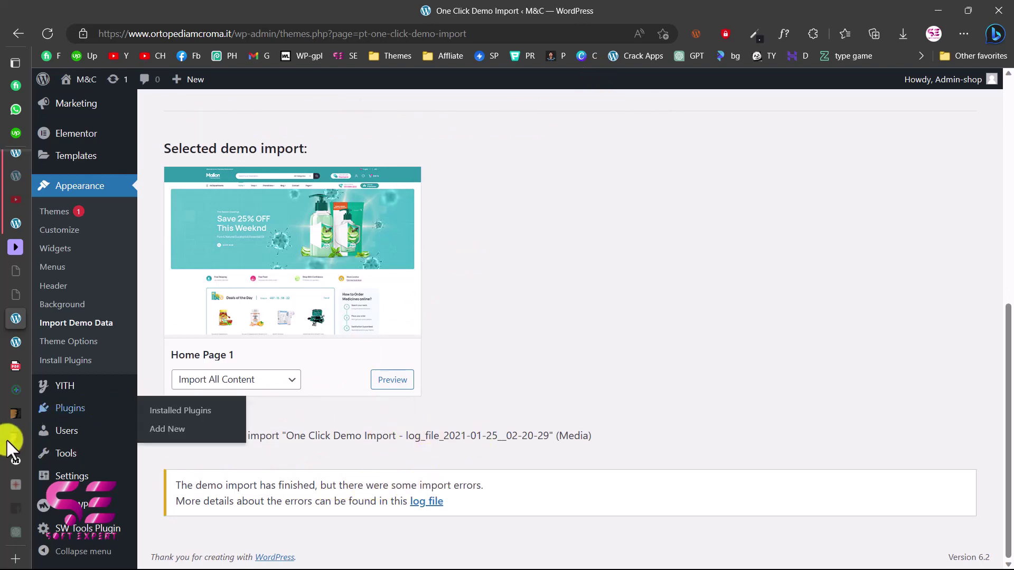
- Reload the site's front page and look over the imported header, deals, product sections, store locations and footer
click(15, 342)
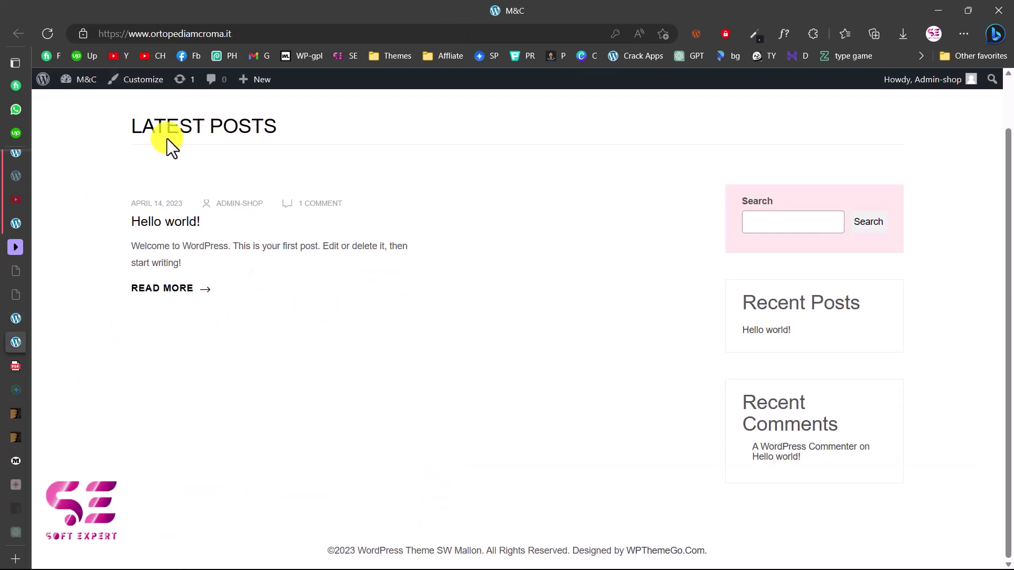
click(42, 33)
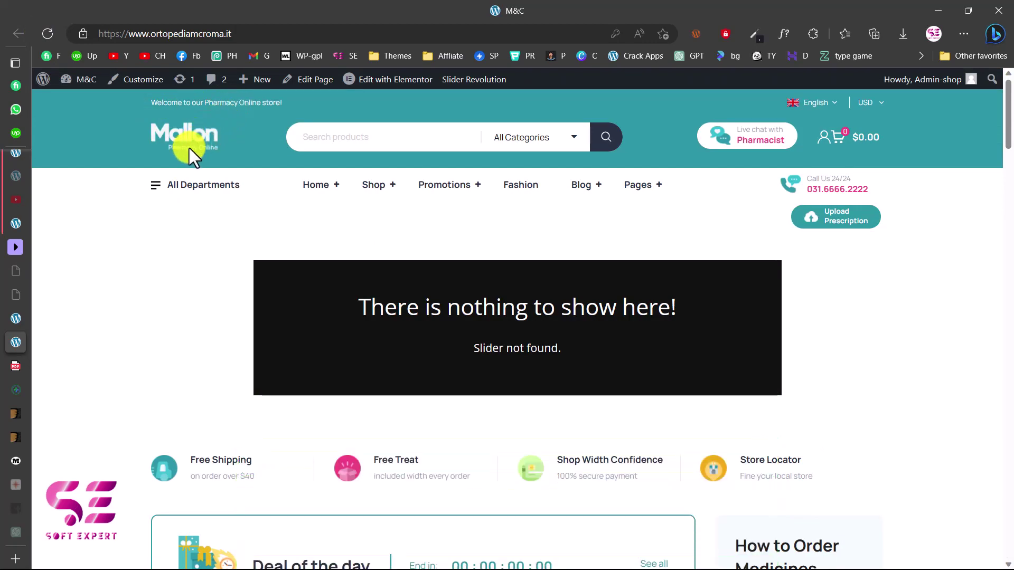
mouse_move(303, 184)
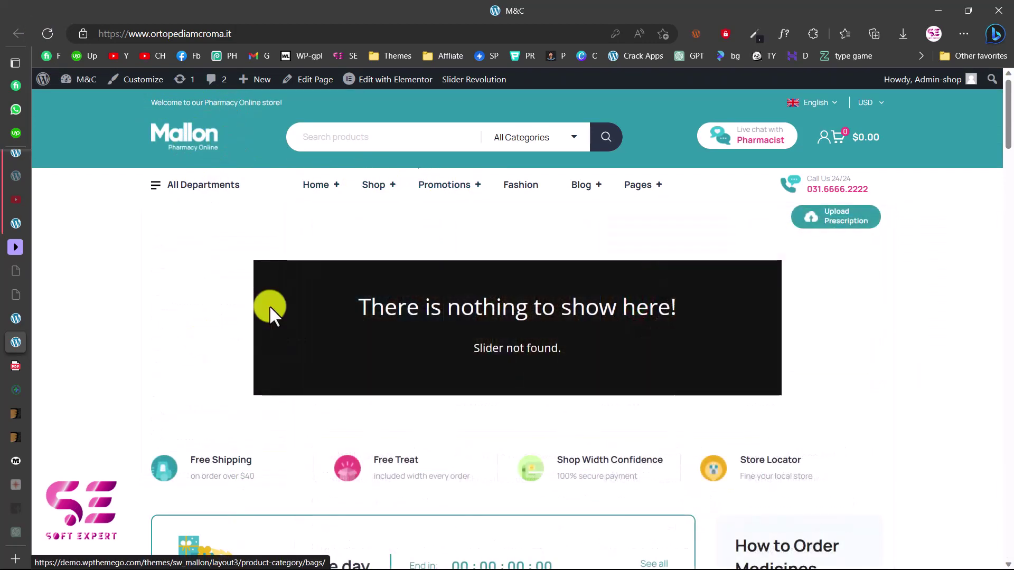
scroll(277, 338, down, 6)
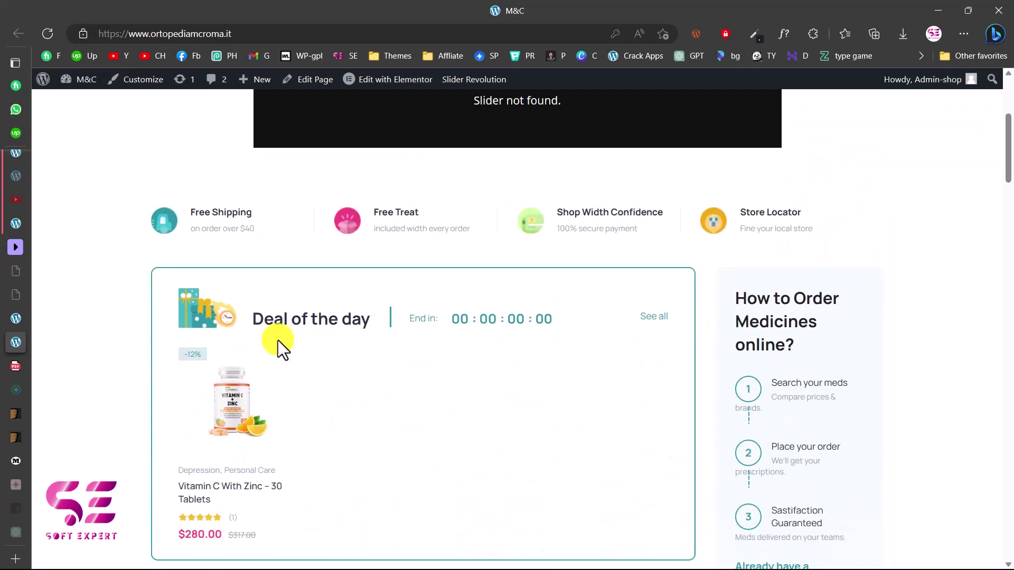
scroll(382, 333, down, 10)
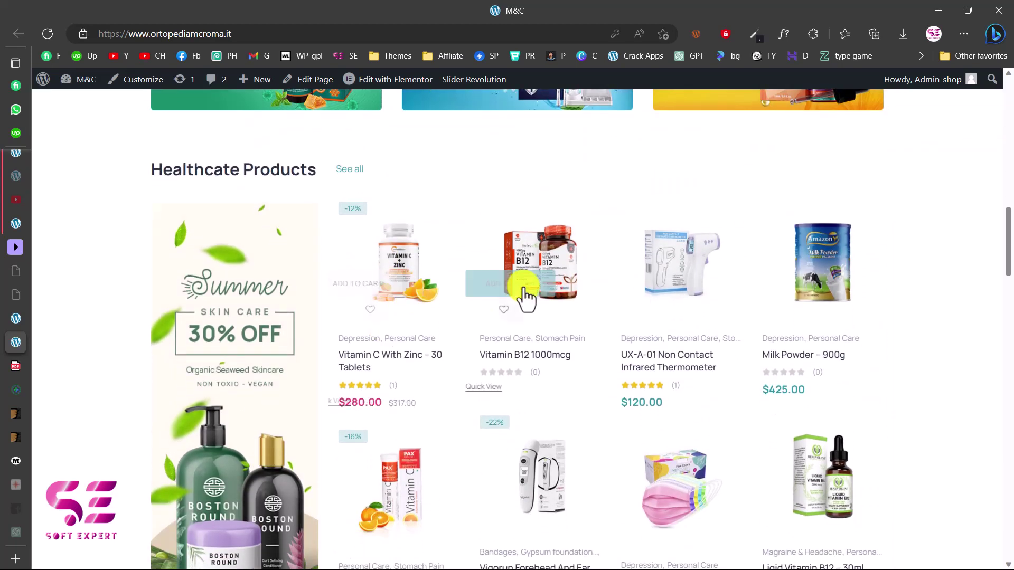
scroll(662, 290, down, 5)
scroll(662, 292, down, 11)
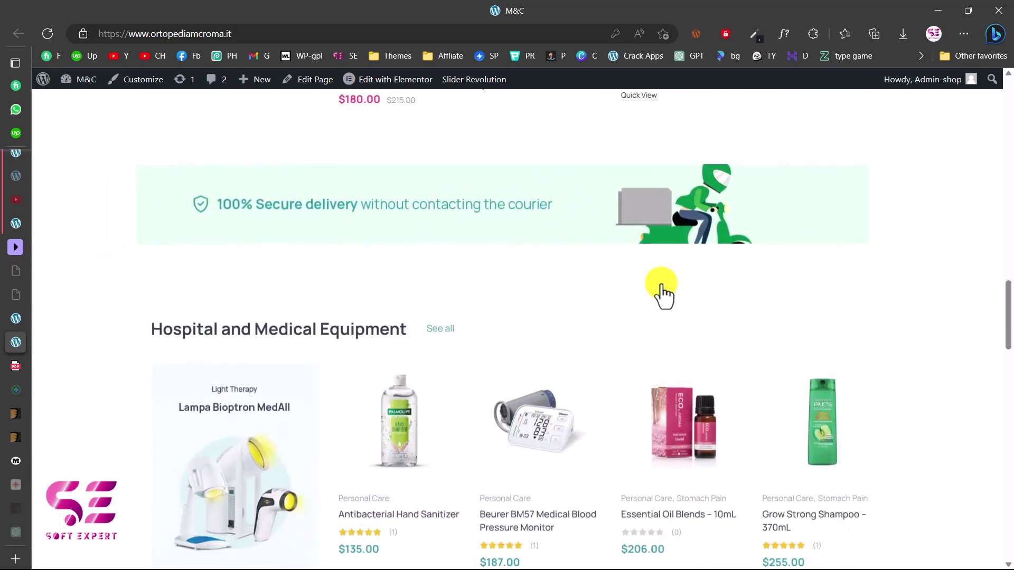
scroll(663, 293, down, 15)
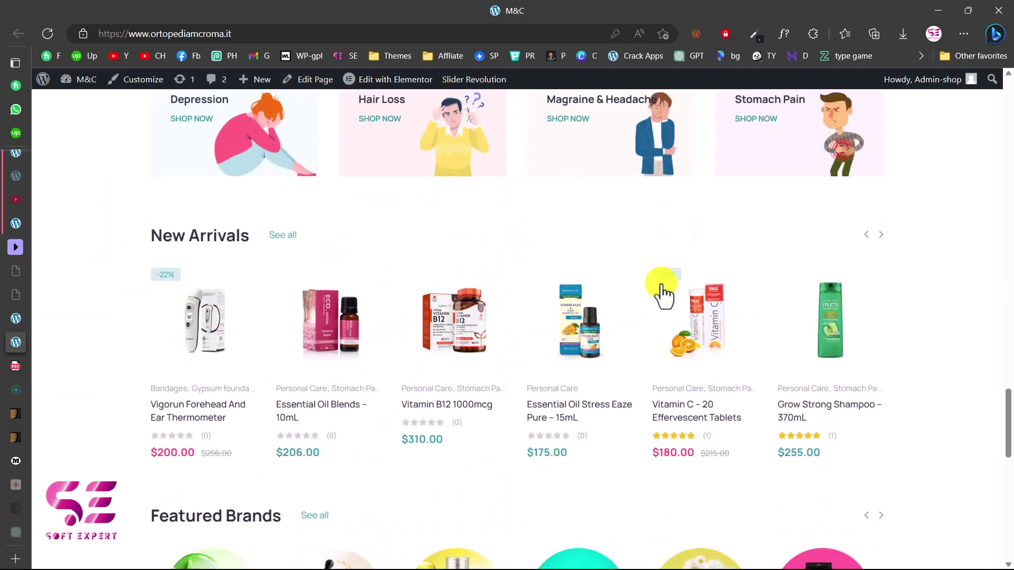
scroll(662, 296, down, 6)
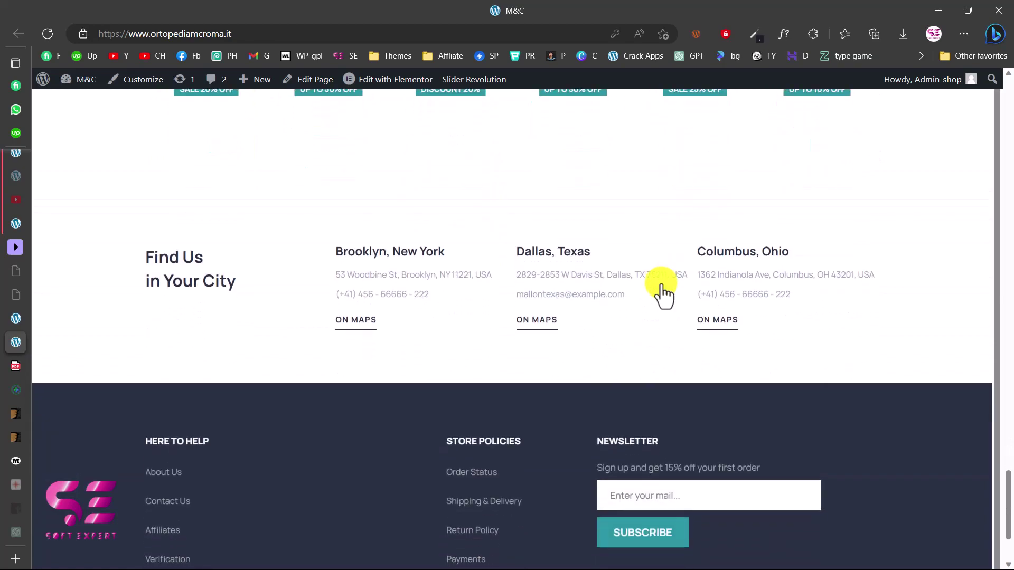
scroll(661, 292, up, 20)
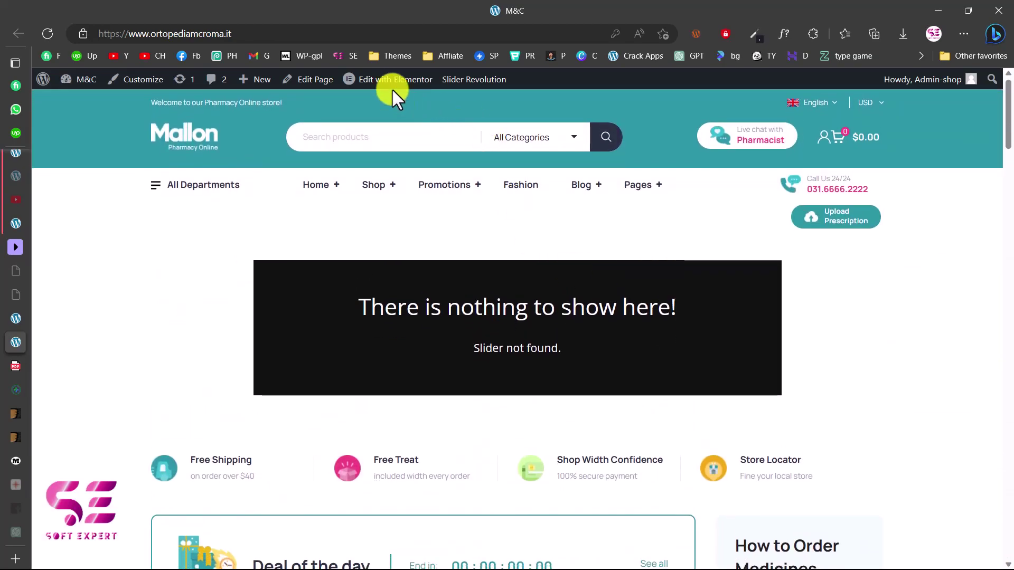
- Try to open the front page in the Elementor editor
click(378, 84)
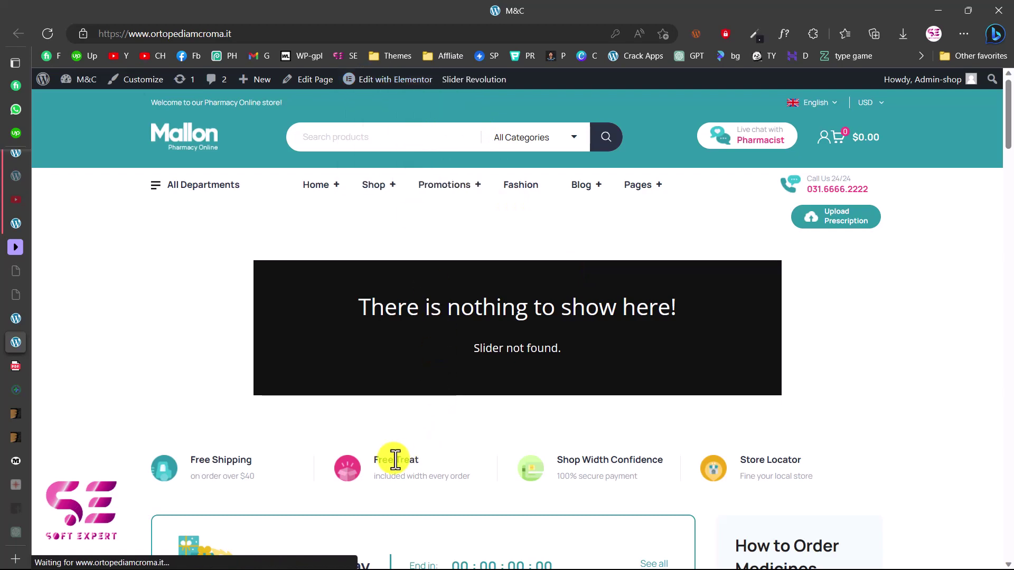
scroll(448, 463, down, 3)
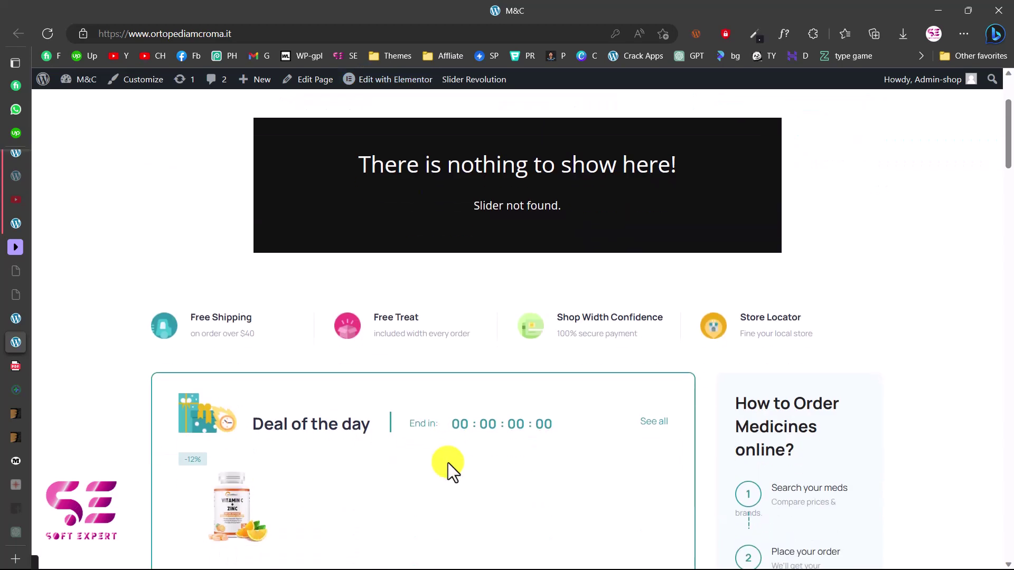
scroll(380, 482, down, 5)
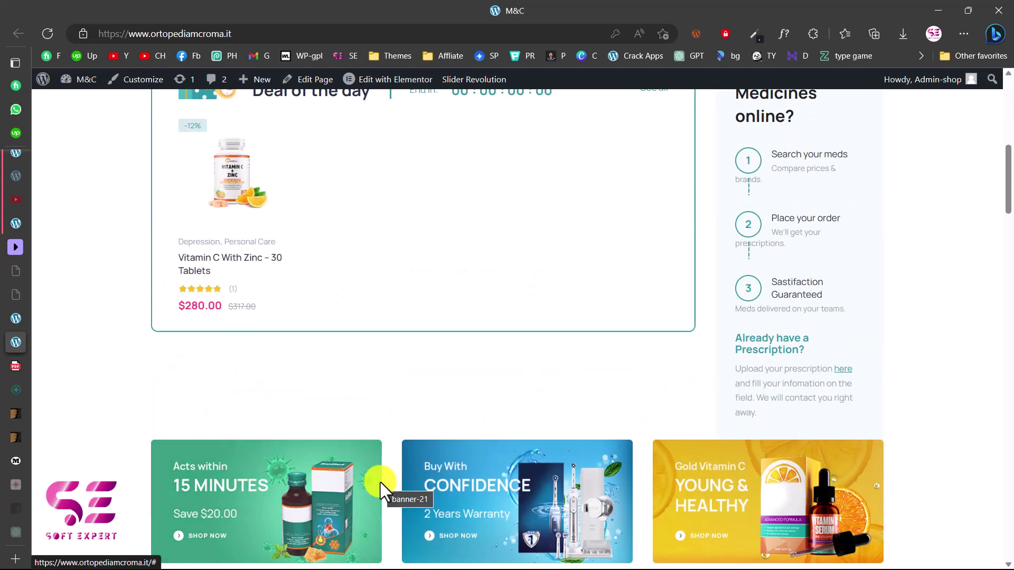
- Return to the WordPress admin, open the WooCommerce product list and look over the imported products
mouse_move(12, 379)
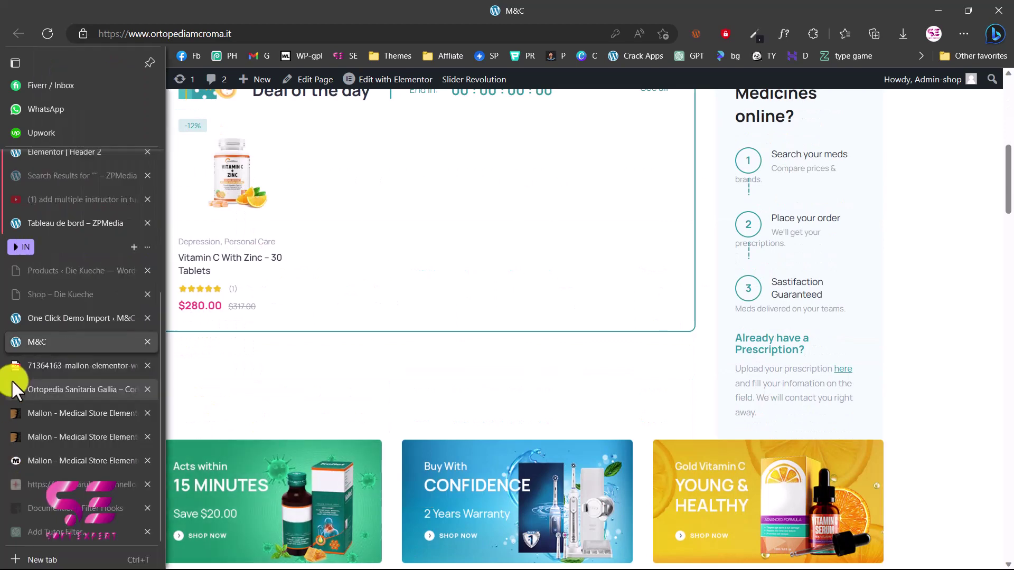
click(46, 322)
scroll(236, 298, up, 1)
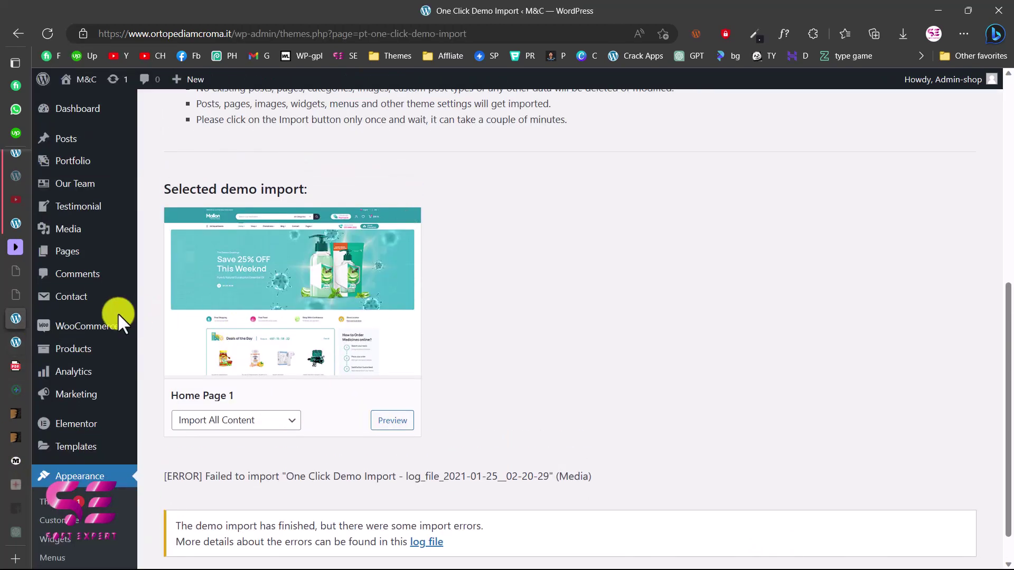
mouse_move(95, 328)
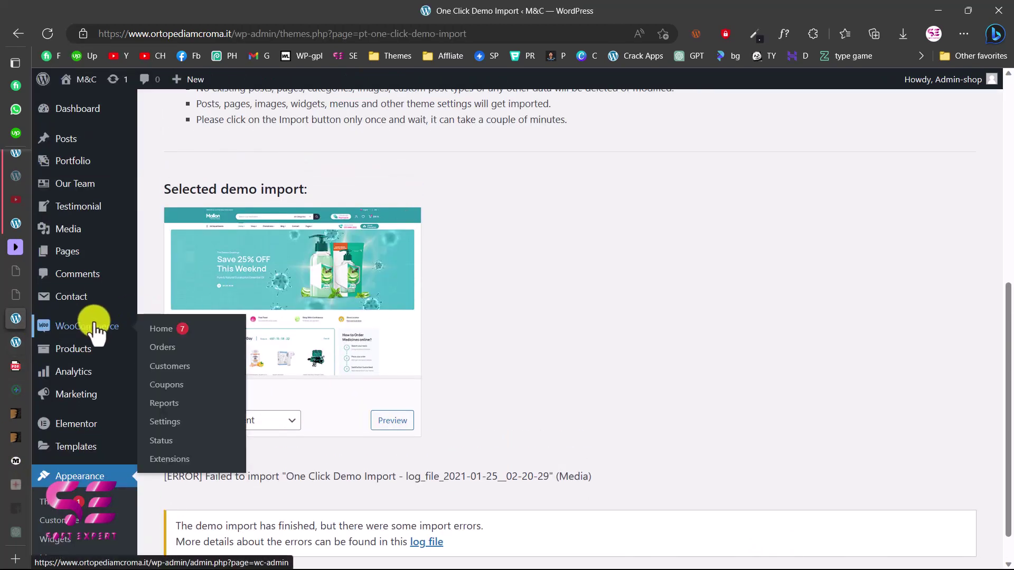
click(76, 359)
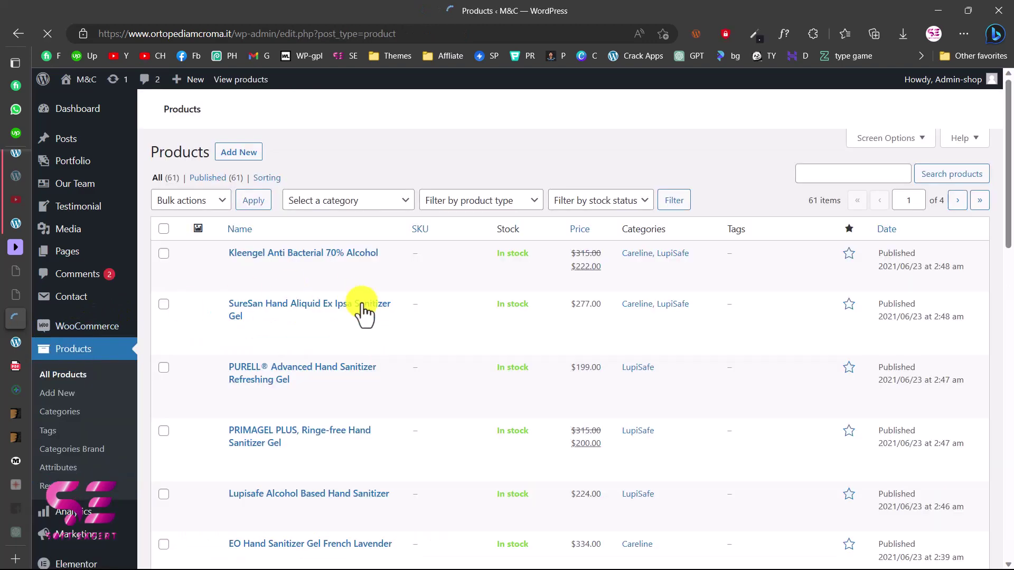
scroll(362, 312, down, 3)
scroll(362, 313, up, 3)
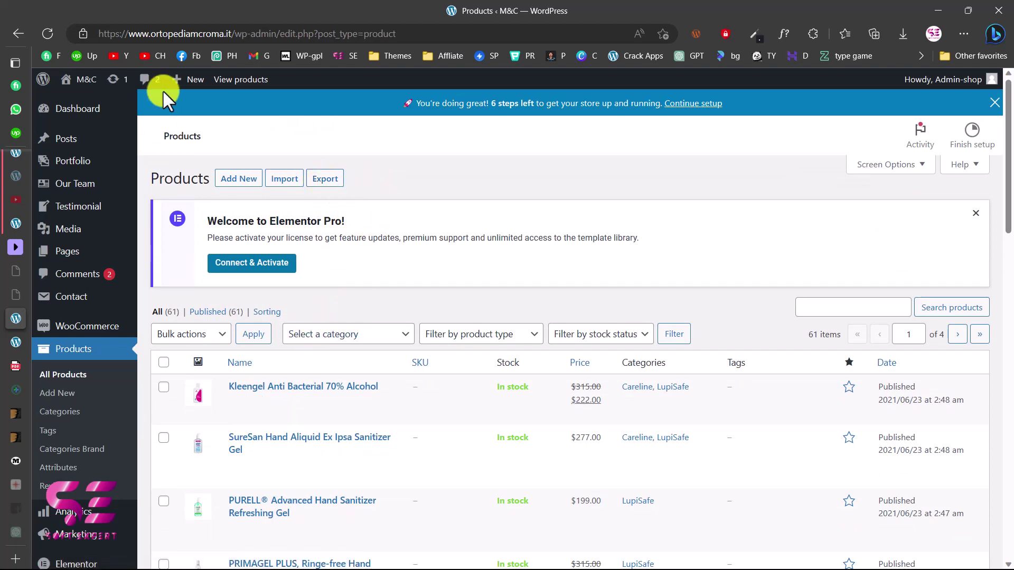
scroll(339, 232, down, 2)
scroll(339, 231, down, 2)
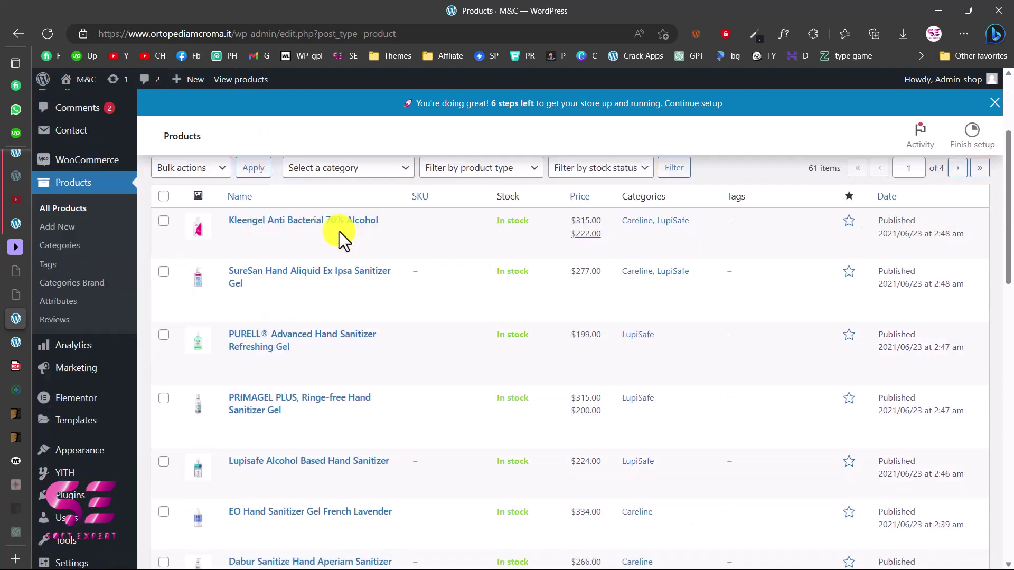
scroll(339, 233, up, 2)
- Open the payment settings of WooCommerce and examine the available payment methods and recommended providers
mouse_move(104, 238)
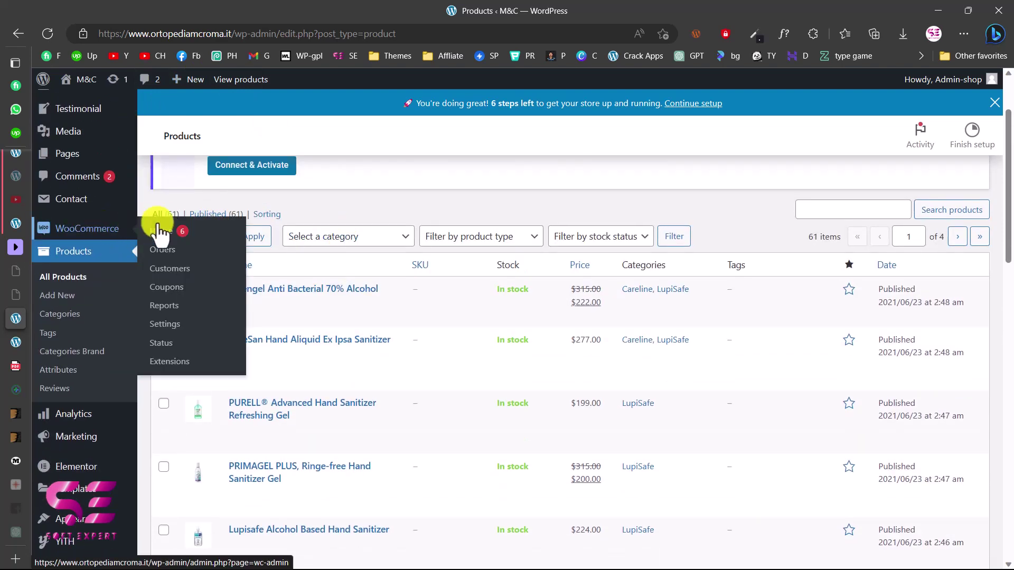
click(165, 324)
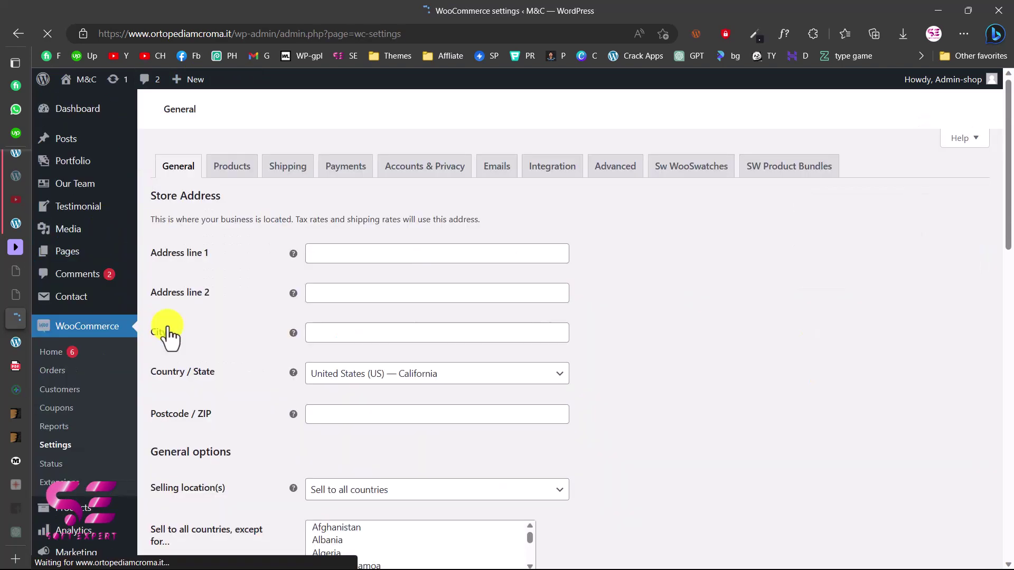
click(338, 176)
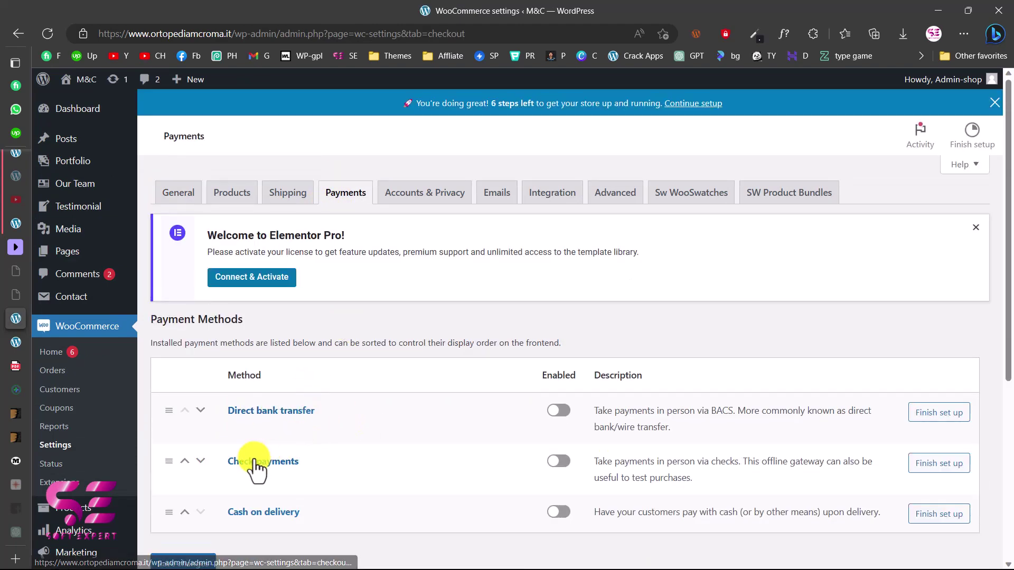
scroll(380, 498, down, 3)
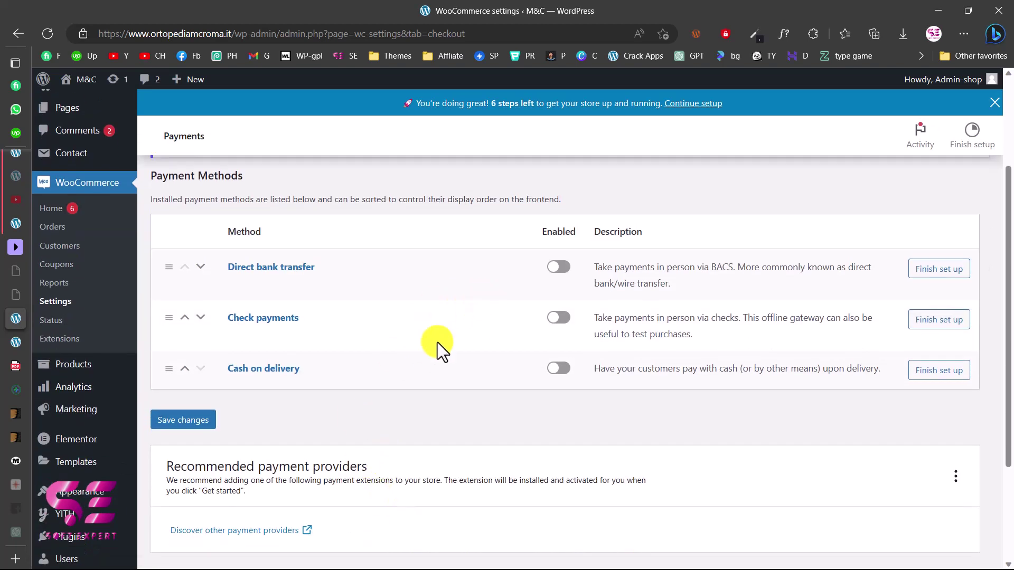
scroll(490, 369, down, 1)
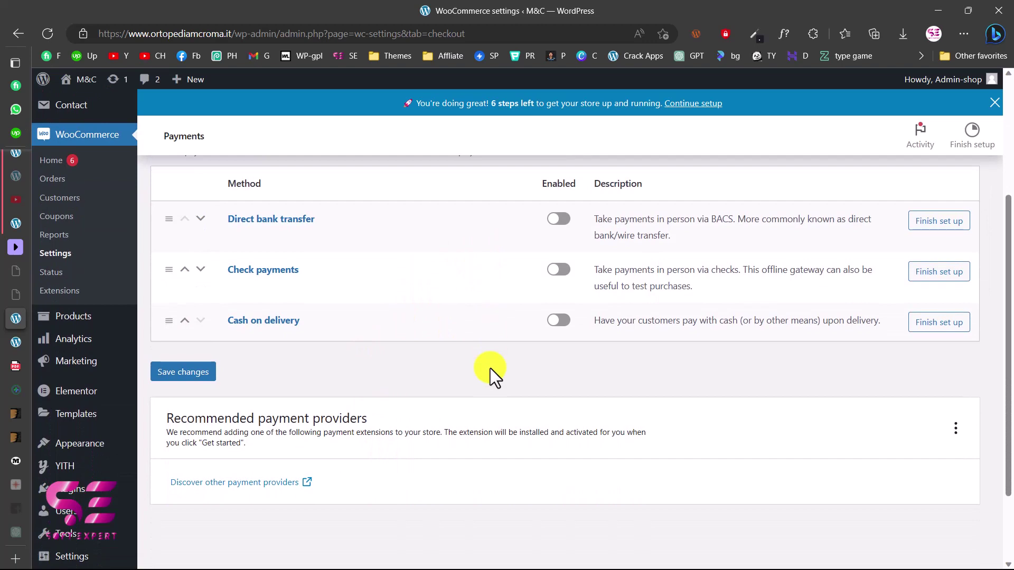
scroll(426, 370, up, 4)
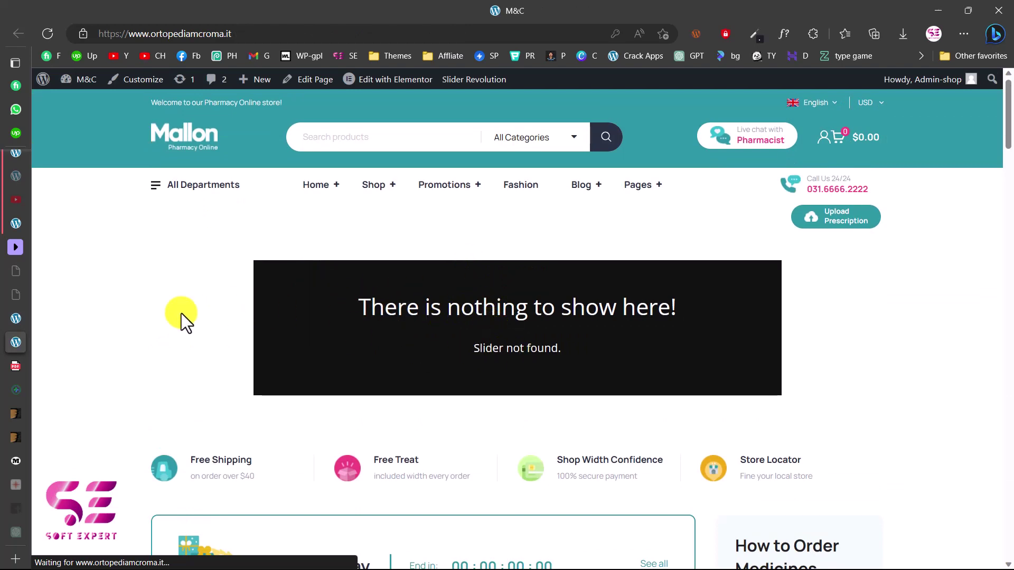
click(16, 318)
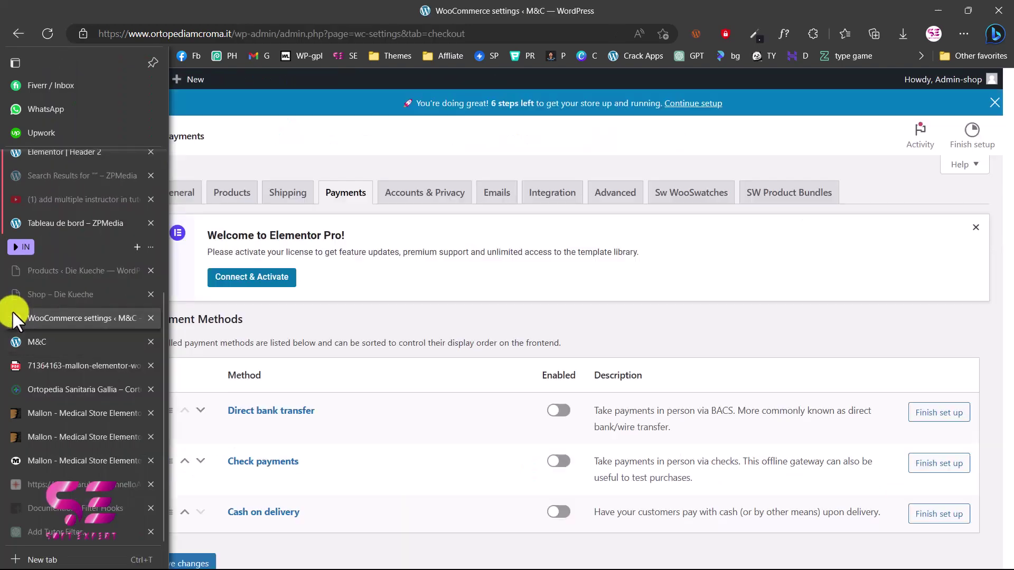
- Open the Slider Revolution overview and check which slider modules were imported
scroll(113, 414, down, 5)
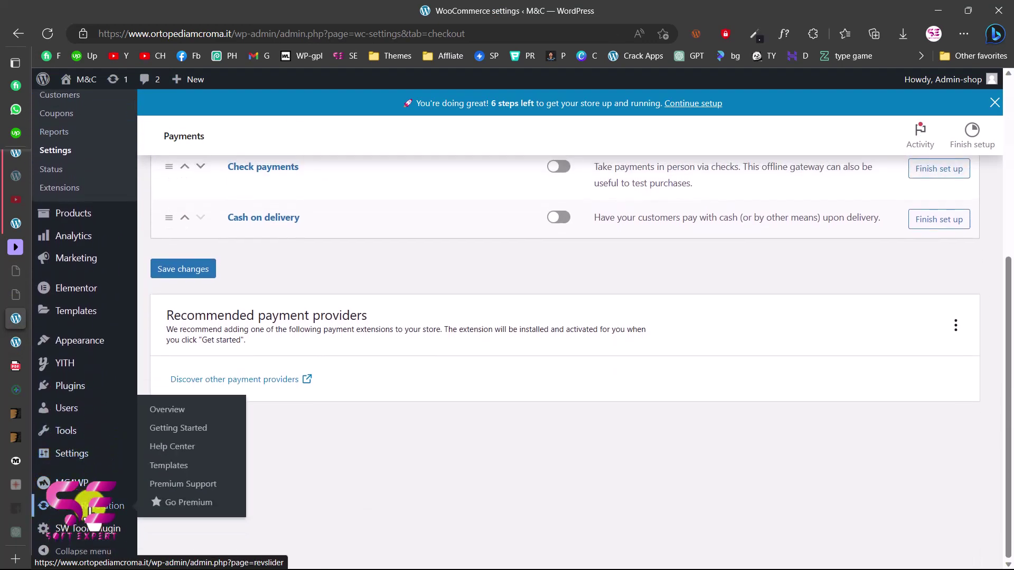
click(66, 508)
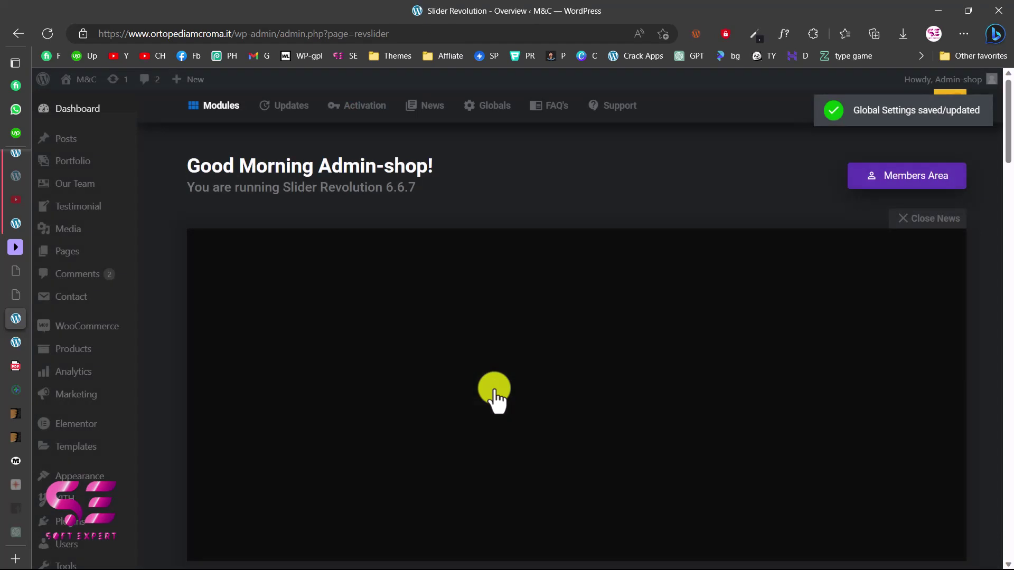
scroll(494, 393, down, 6)
mouse_move(256, 408)
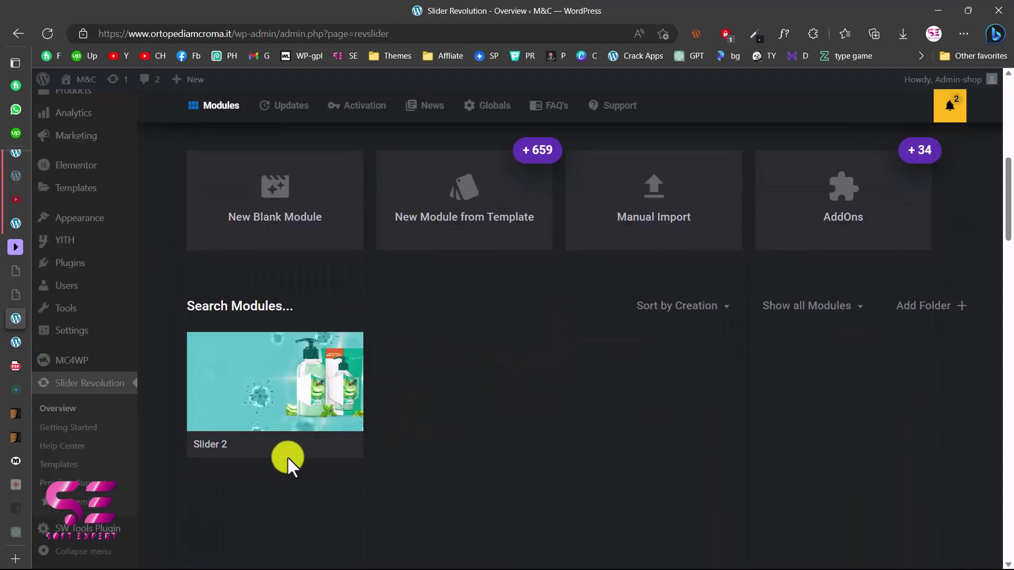
- Switch to the site's front page, open it in the Elementor editor and dismiss the container feature announcement
click(21, 341)
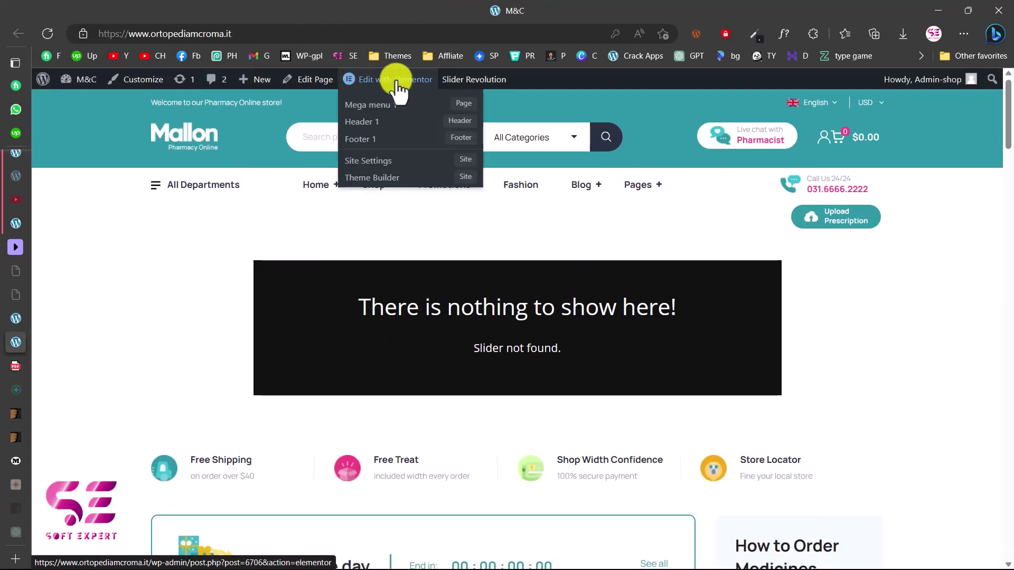
click(397, 82)
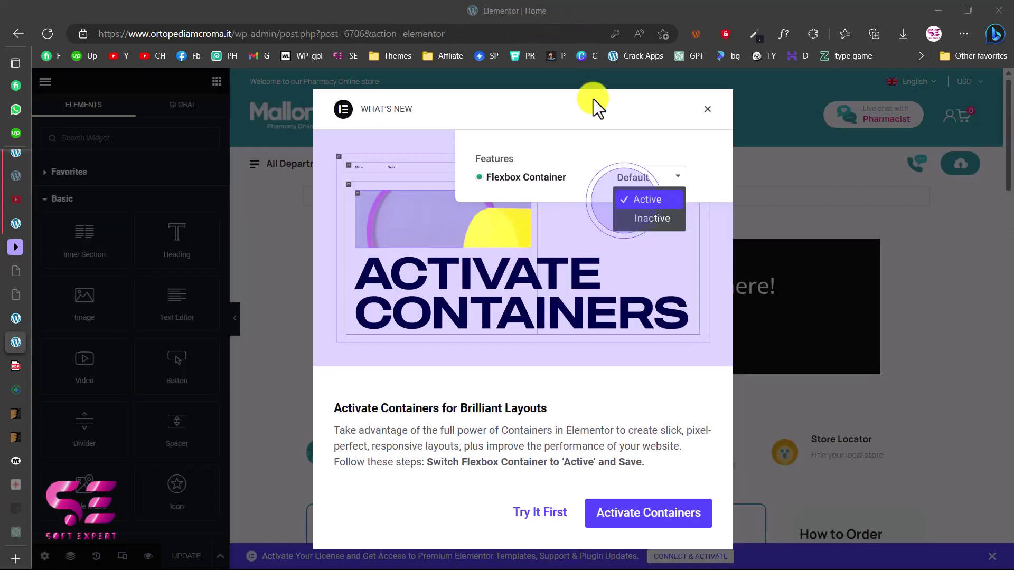
click(708, 109)
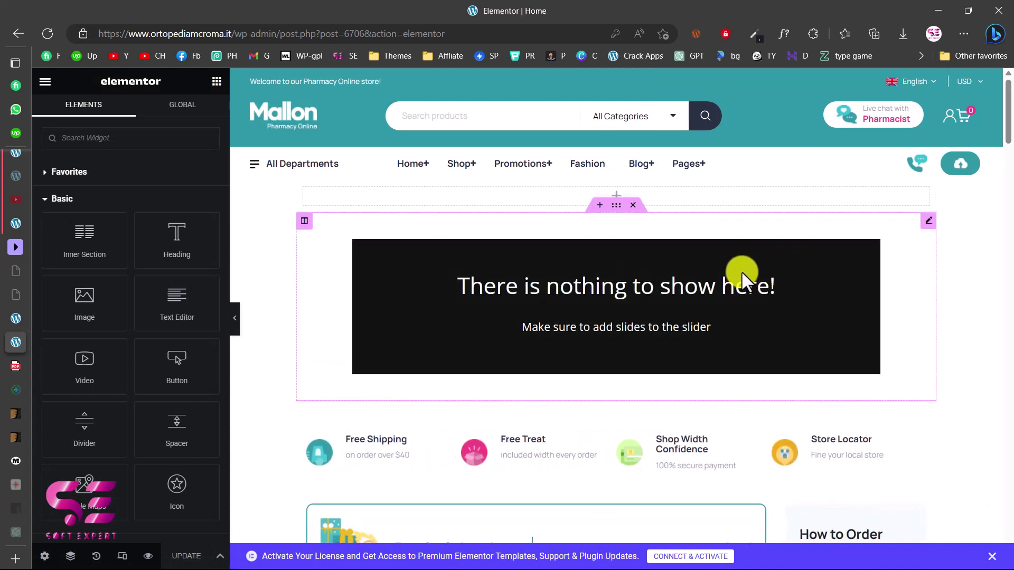
- Edit the empty Slider Revolution widget to use Slider 2 with Home Page Only enabled, and update the page
click(926, 228)
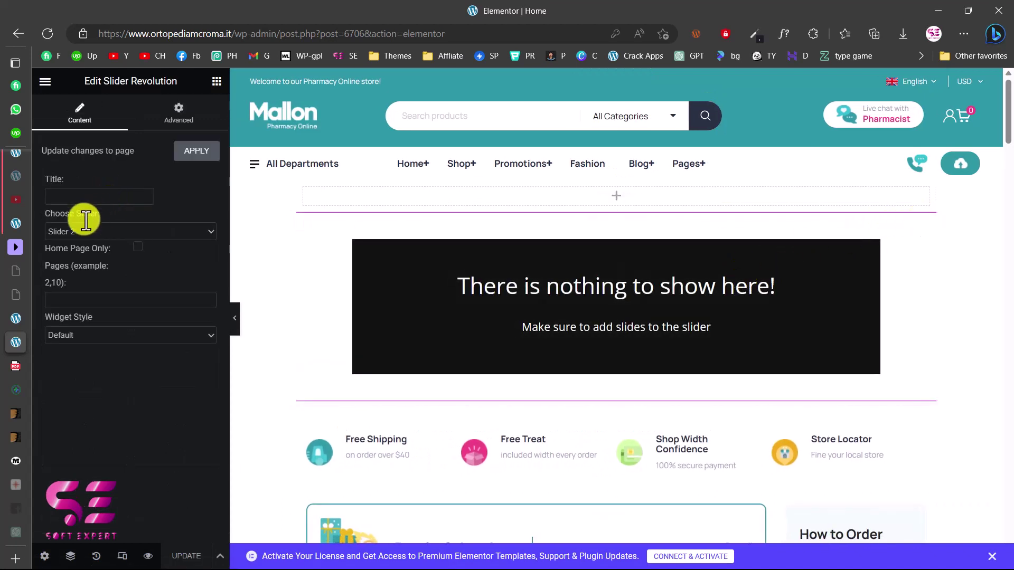
click(75, 229)
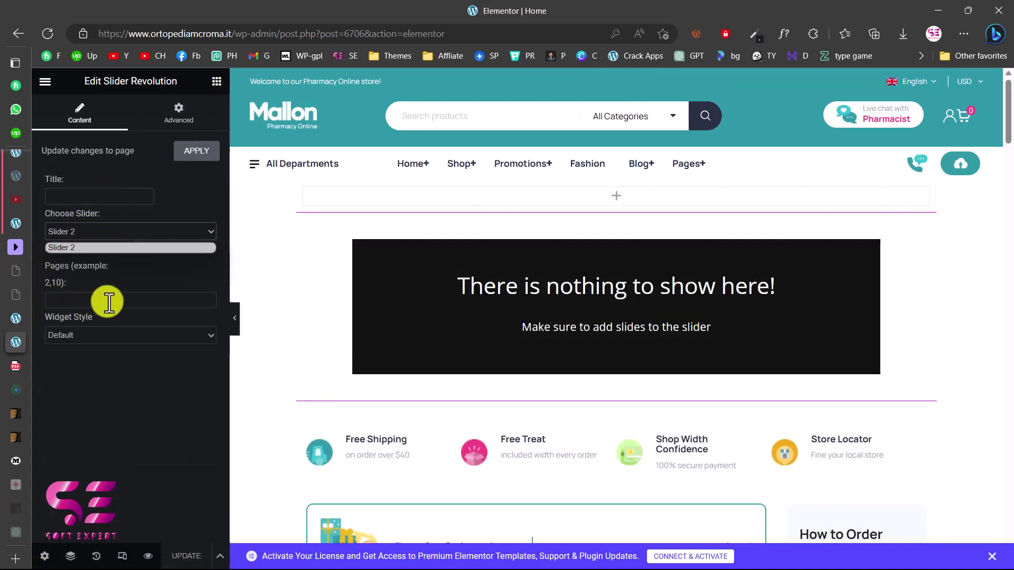
click(138, 238)
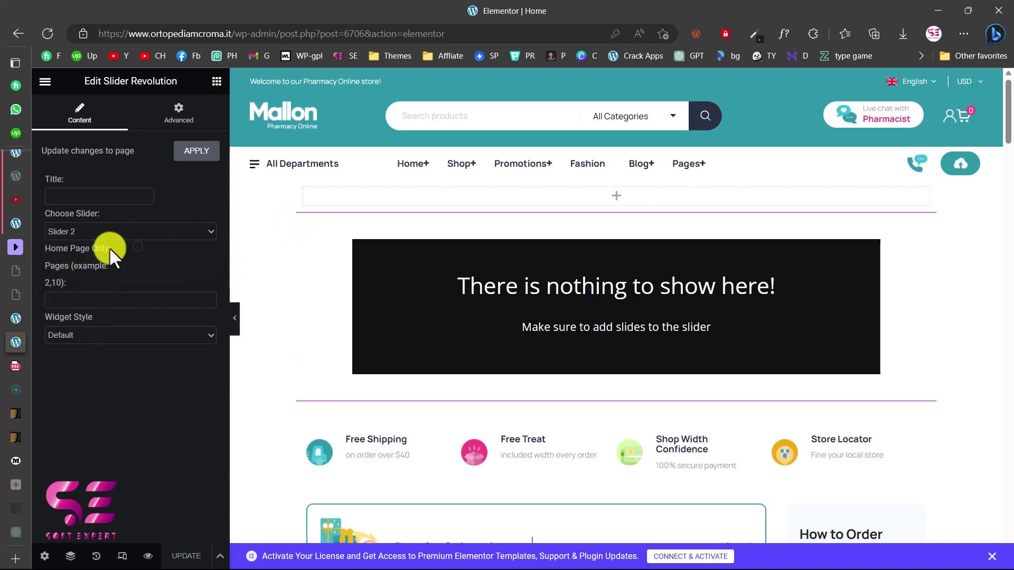
click(136, 246)
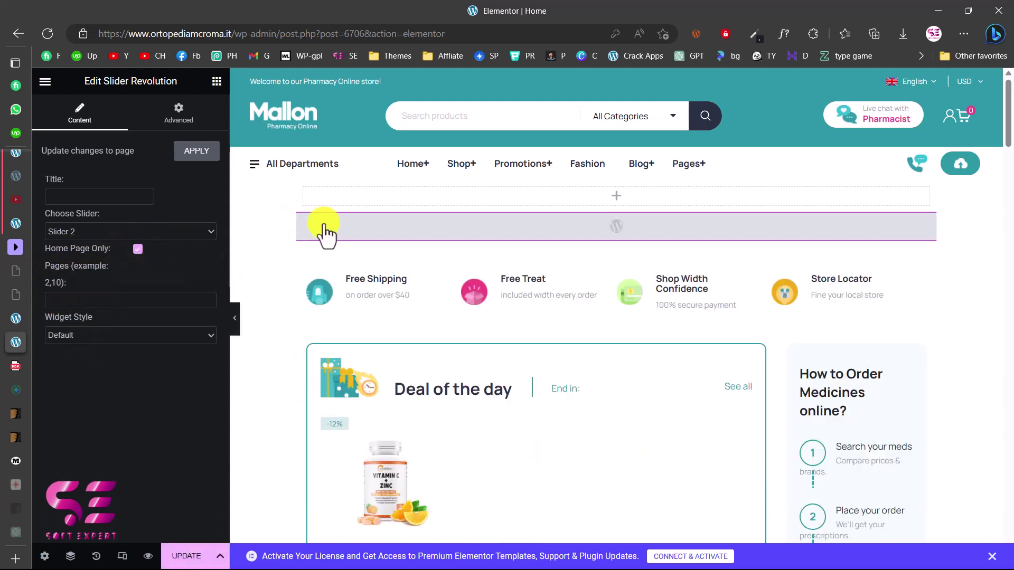
click(182, 556)
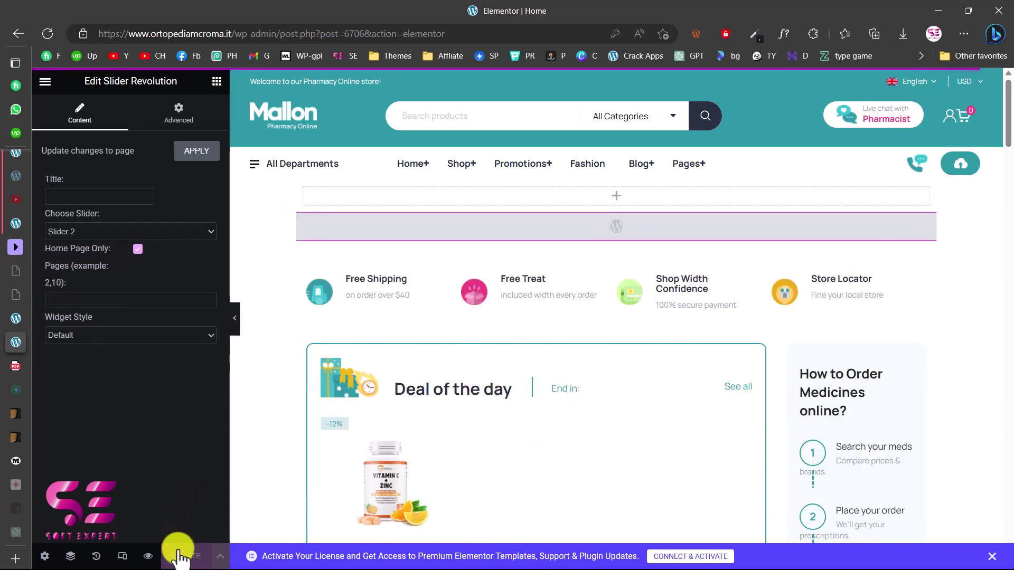
- Preview the updated home page and check the hero slider below the header
click(148, 557)
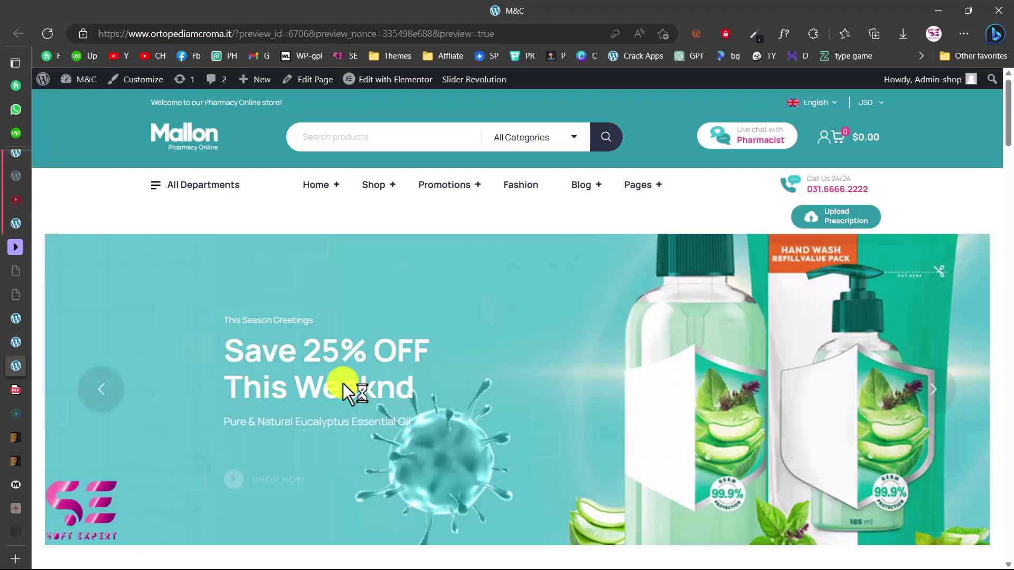
scroll(413, 276, down, 2)
scroll(413, 277, up, 2)
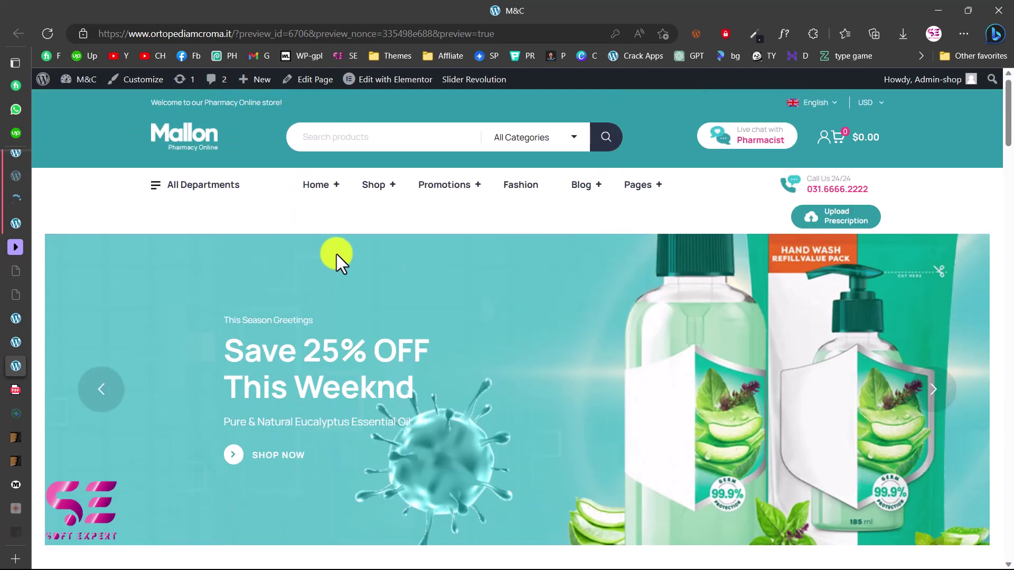
- Switch to the Soft Expert YouTube channel and look through its list of uploaded videos
click(17, 200)
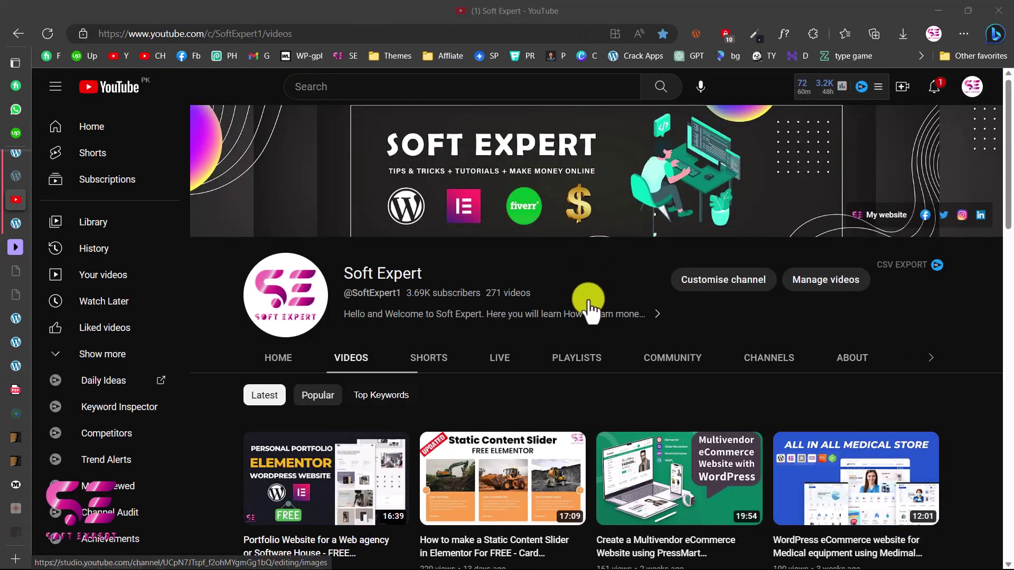
scroll(587, 309, down, 7)
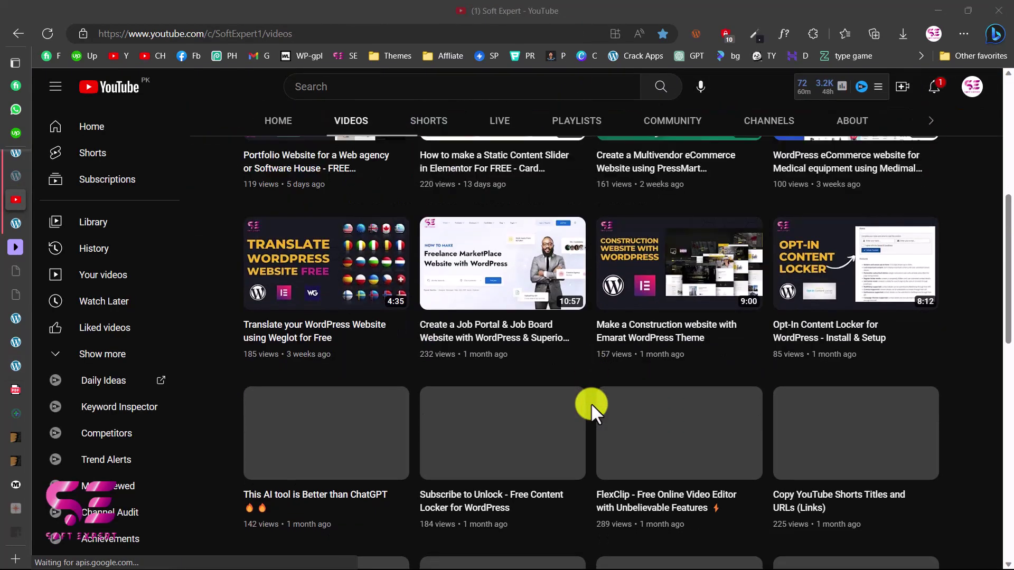
scroll(591, 404, down, 2)
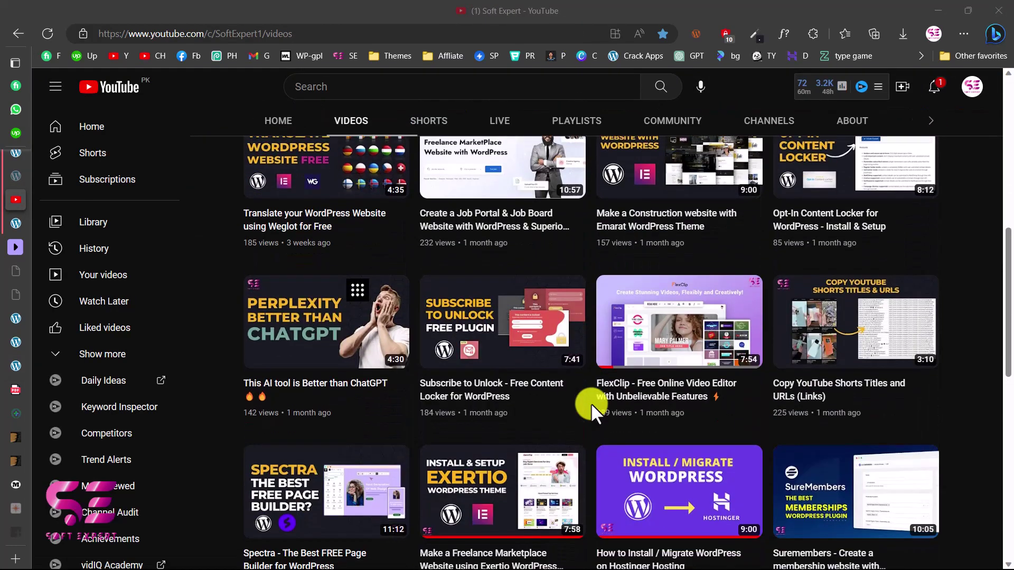
scroll(590, 403, up, 2)
scroll(591, 403, down, 3)
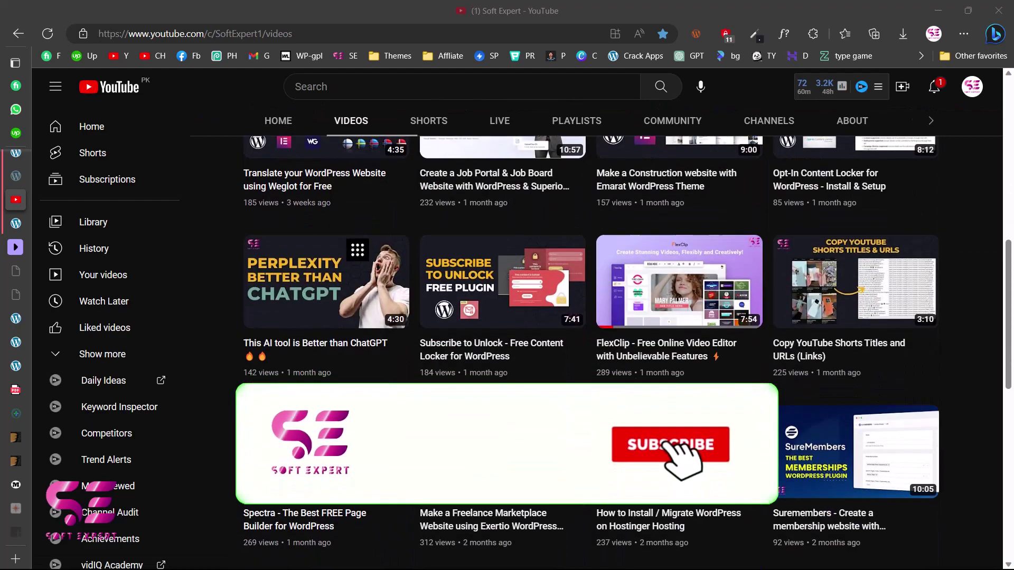
scroll(591, 403, down, 3)
scroll(591, 403, up, 13)
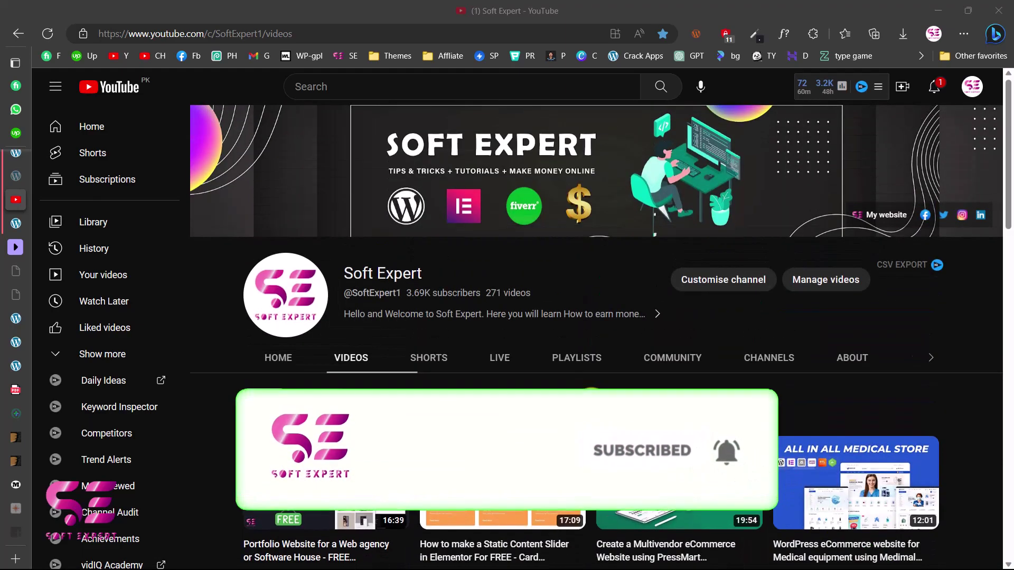
- Search the channel for "payment" and look through the results for WooCommerce payment tutorials
click(930, 357)
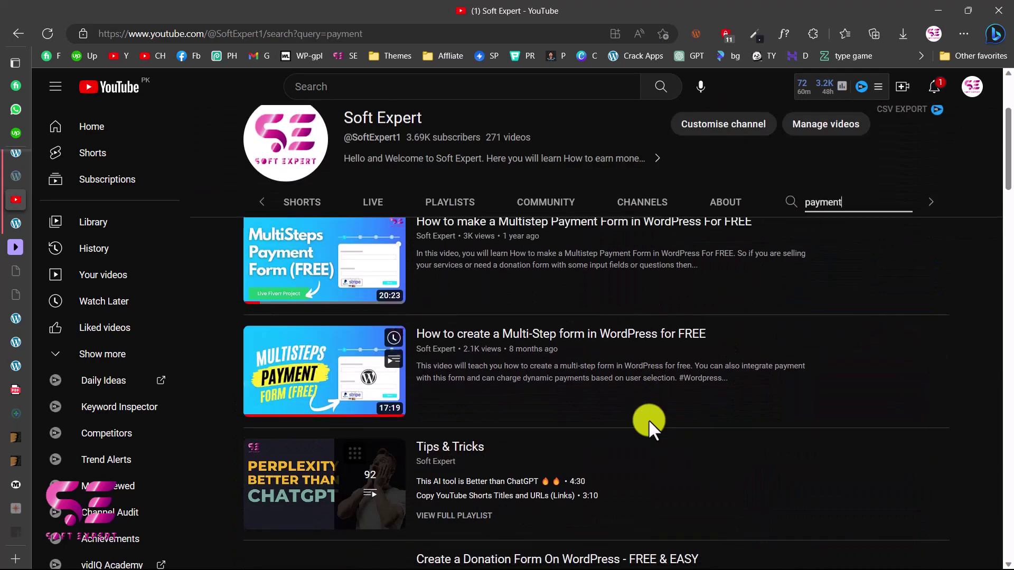
scroll(650, 421, down, 5)
scroll(597, 431, down, 7)
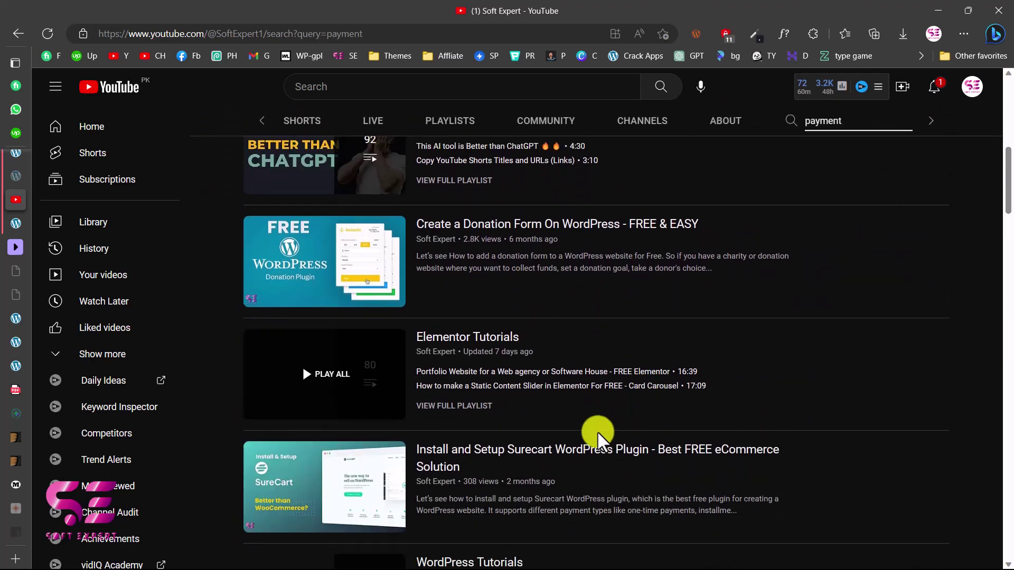
scroll(528, 430, down, 3)
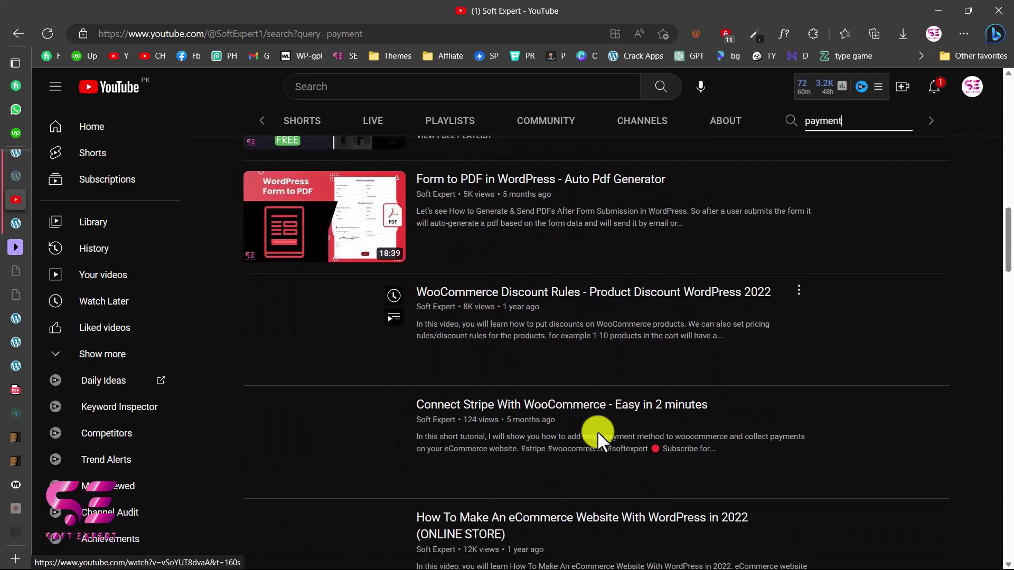
scroll(536, 423, down, 1)
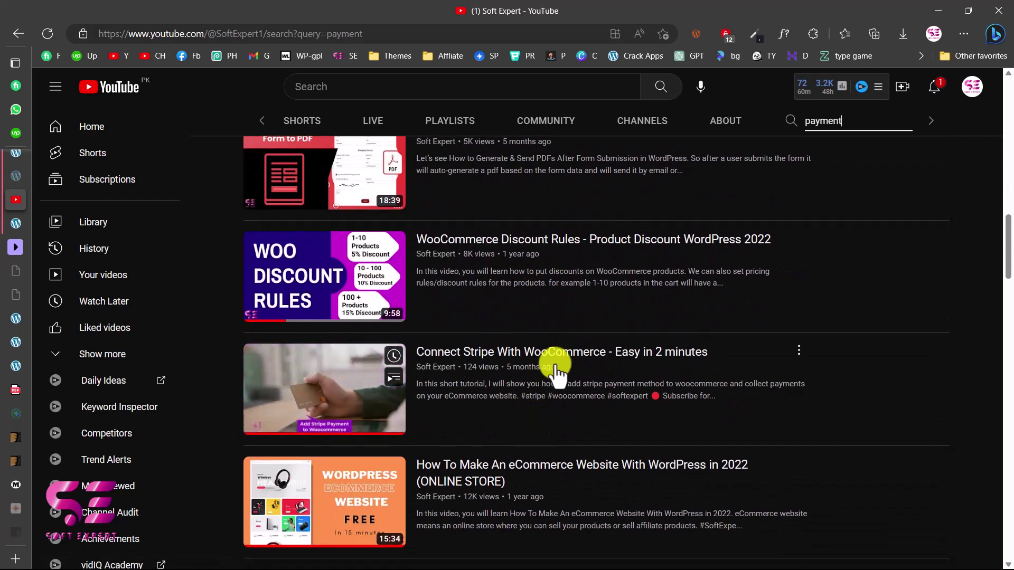
scroll(544, 401, down, 5)
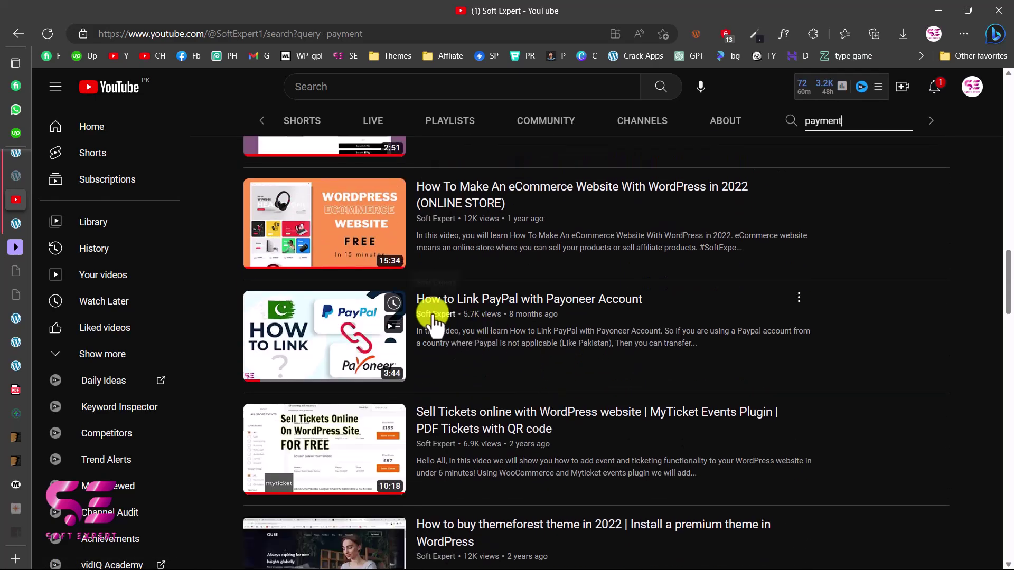
scroll(543, 324, down, 7)
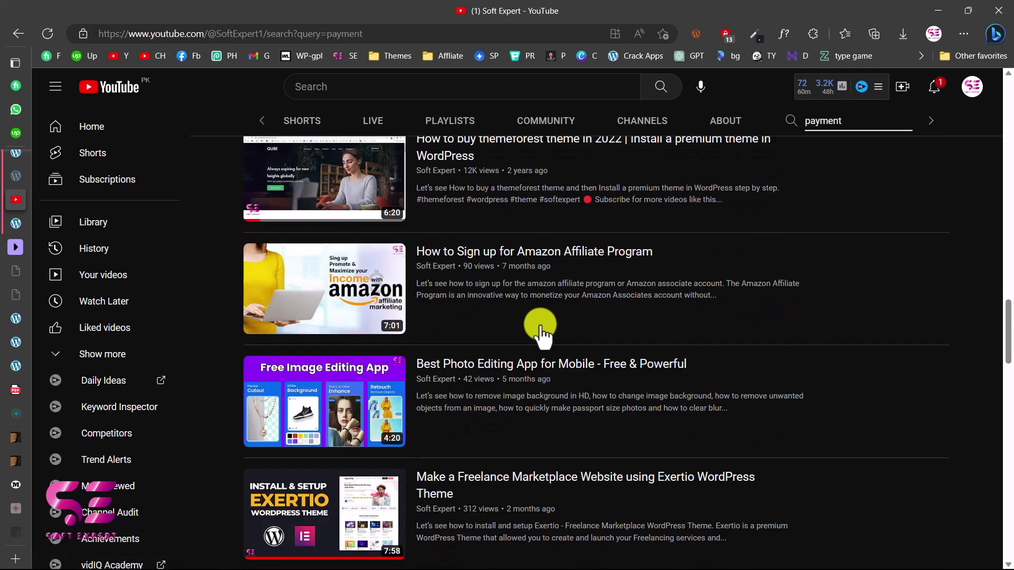
scroll(537, 327, up, 15)
- Search the channel for "stripe" to find the tutorial on connecting Stripe with WooCommerce
click(858, 359)
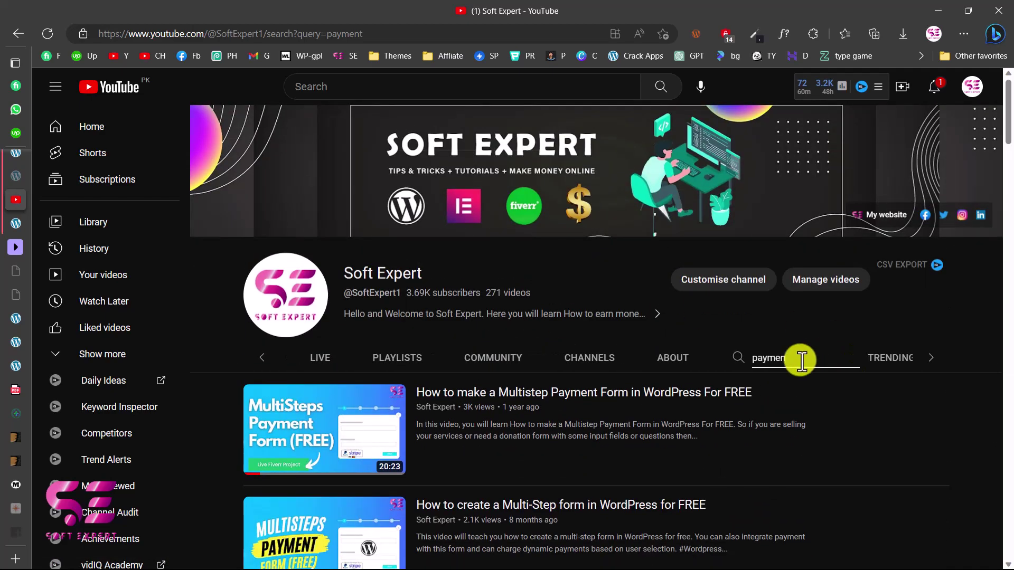
text(stripe)
key(Return)
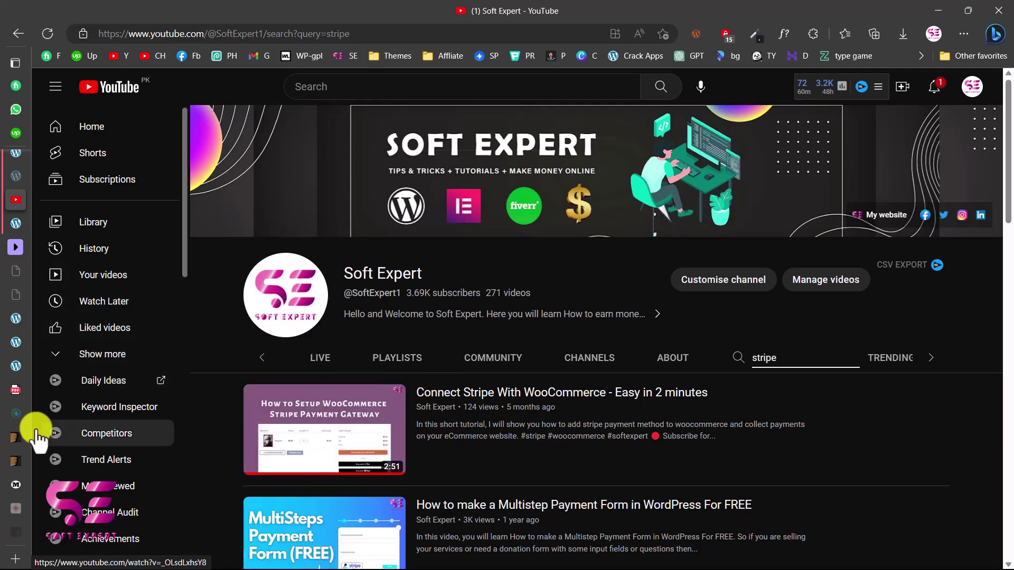
- Return to the store's home page preview and look over the deal of the day, banners and product sections
click(16, 366)
scroll(947, 394, down, 9)
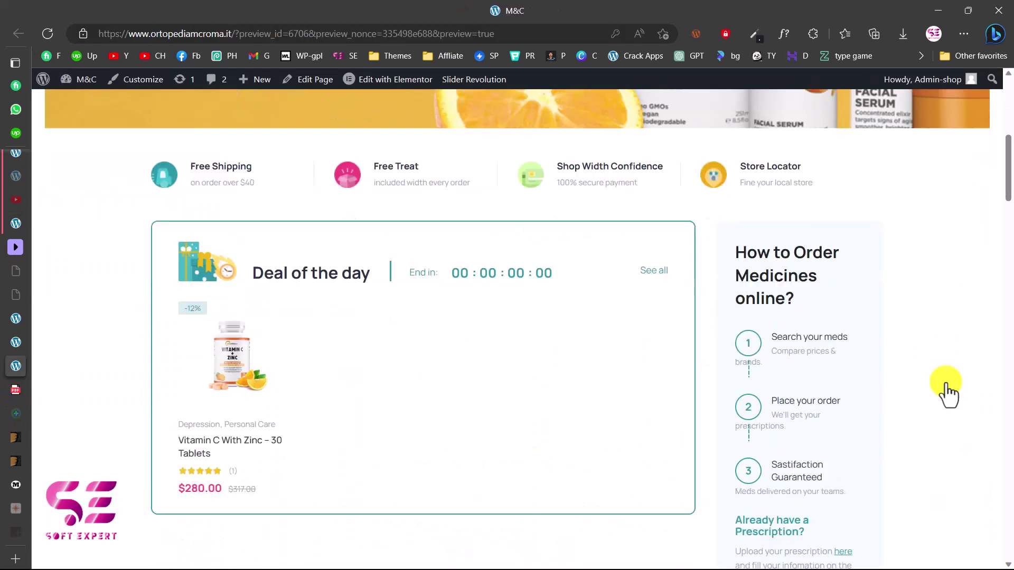
scroll(946, 393, down, 10)
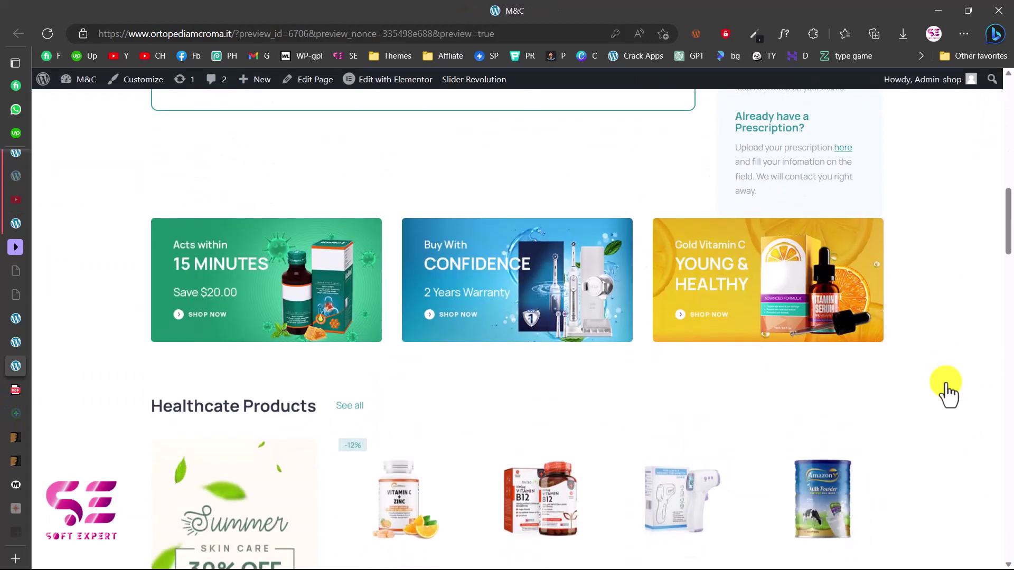
scroll(629, 232, down, 10)
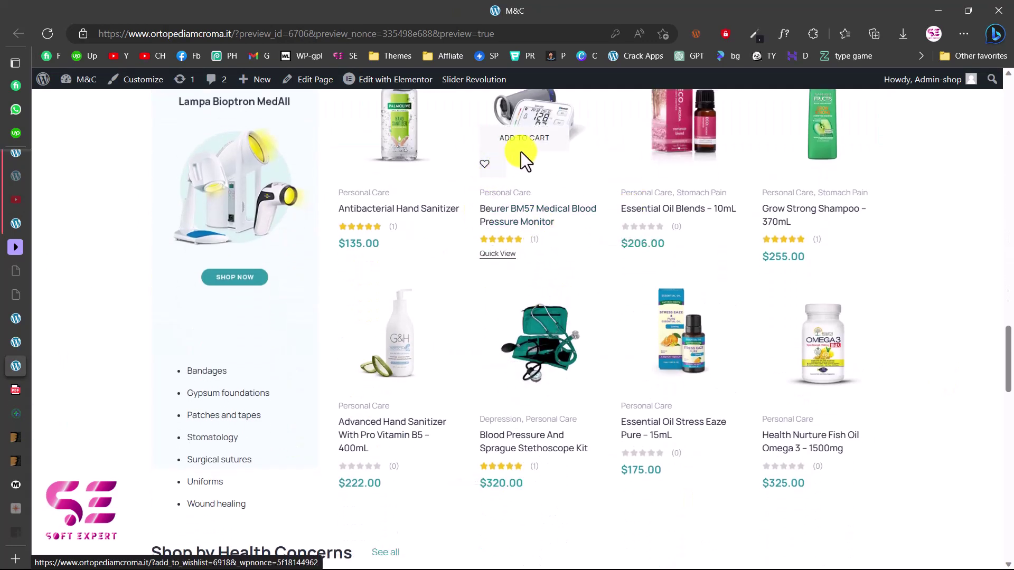
- View the quick view of the Beurer BM57 blood pressure monitor, close it and look over the healthcare products
click(495, 255)
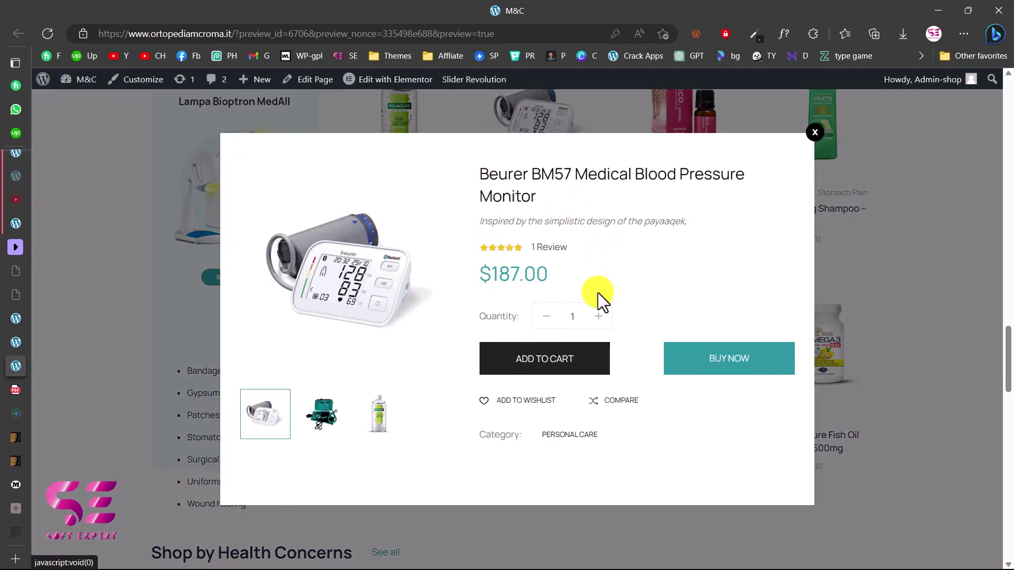
key(Escape)
scroll(506, 286, down, 10)
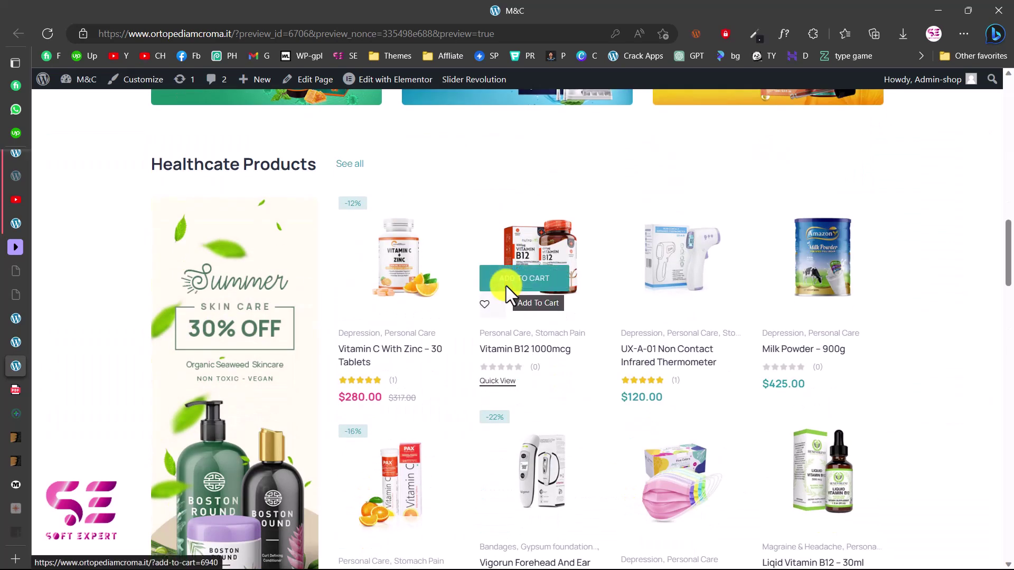
scroll(506, 287, down, 3)
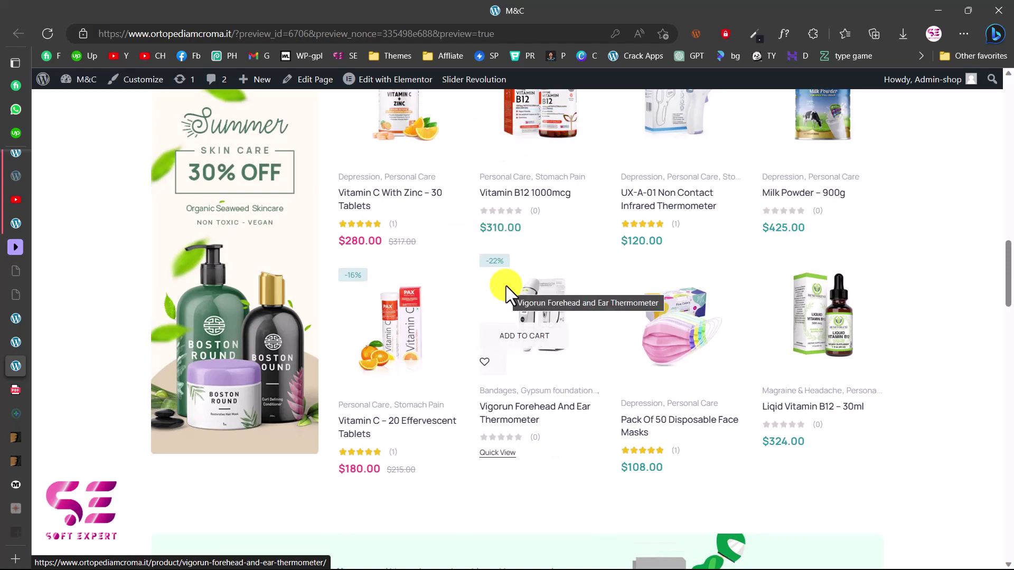
scroll(506, 286, down, 5)
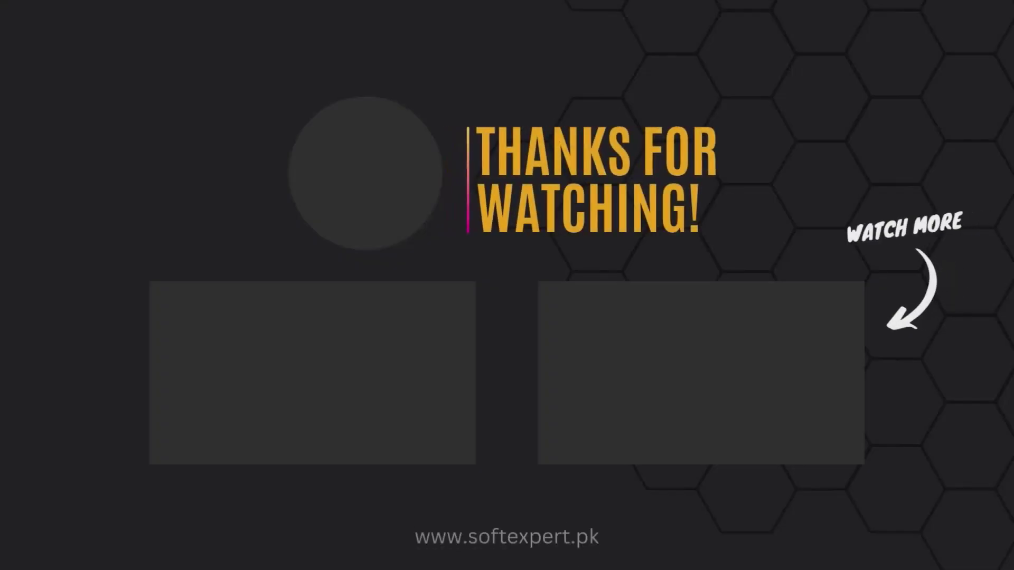